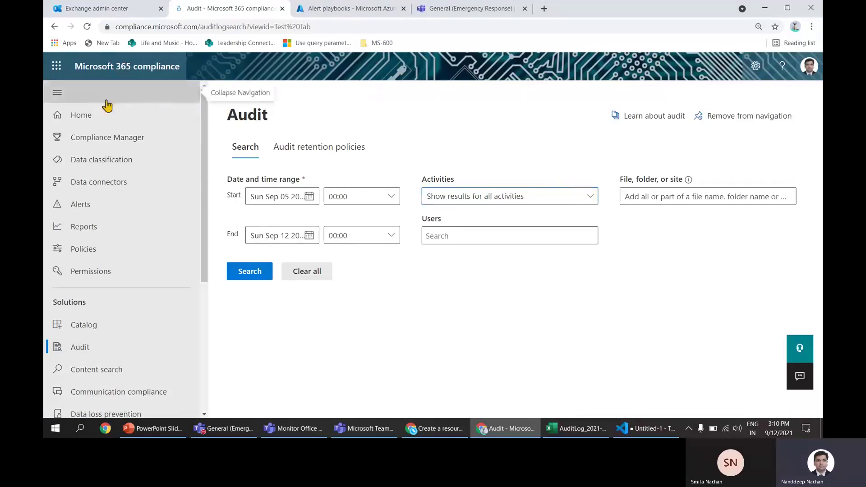
Collapse the side navigation and set the audit search's start date to Sun Sep 12 2021 and its end time to 23:30.
{"action": "left_click", "coordinate": [79, 97]}
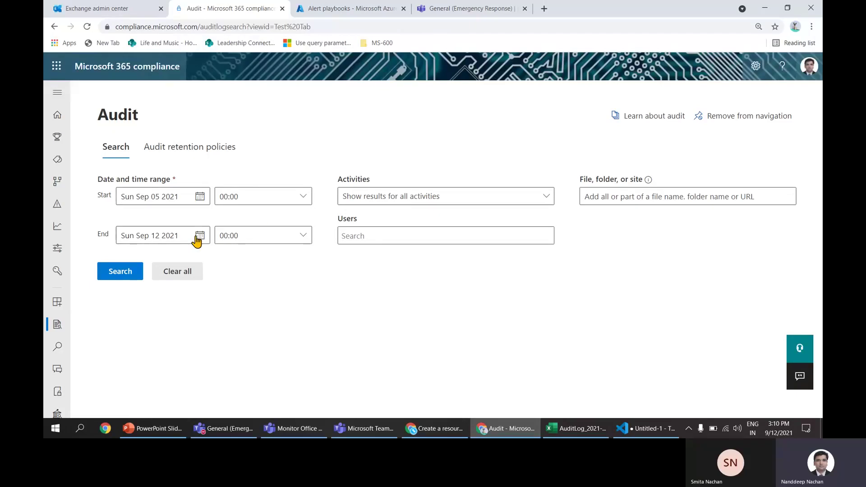
{"action": "left_click", "coordinate": [199, 199]}
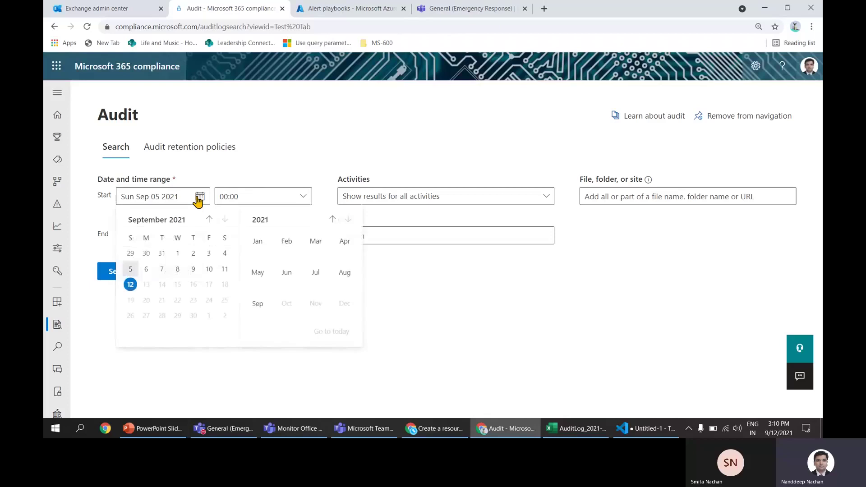
{"action": "left_click", "coordinate": [131, 285]}
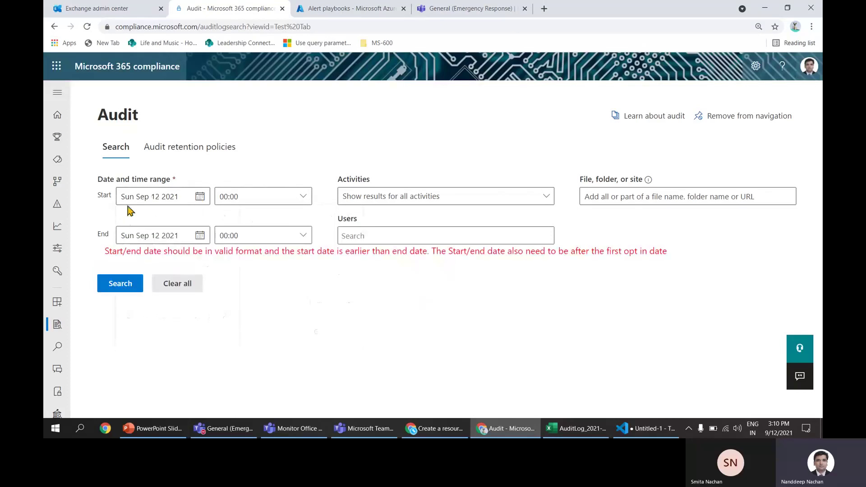
{"action": "left_click", "coordinate": [305, 243]}
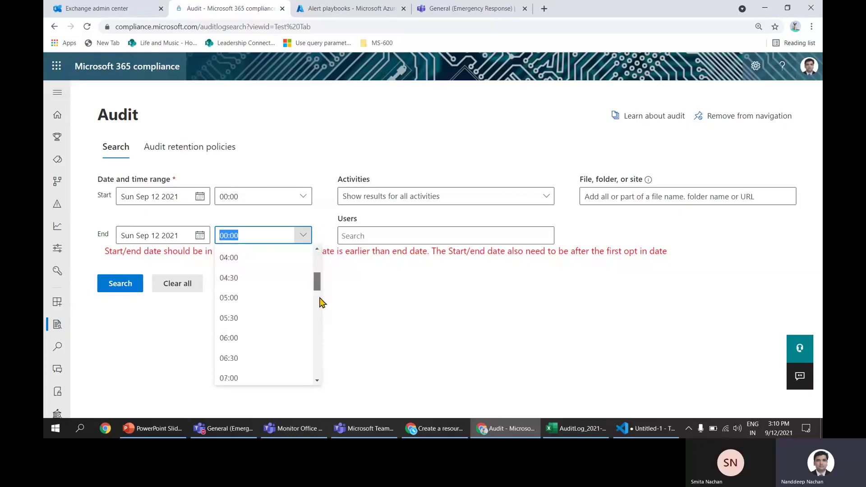
{"action": "left_click_drag", "start_coordinate": [318, 283], "coordinate": [317, 375]}
{"action": "left_click", "coordinate": [288, 377]}
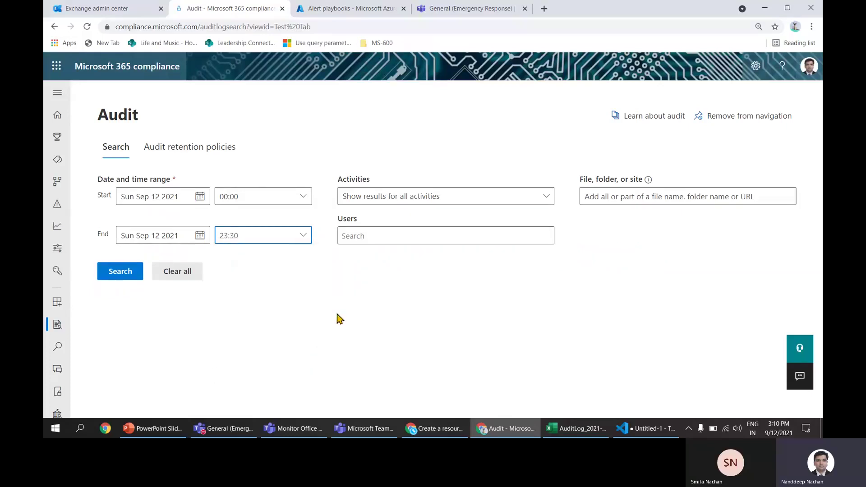
Browse the available audit activities, including the file, folder, synchronization, site permissions and site administration entries, leaving the activity selection as it is.
{"action": "left_click", "coordinate": [378, 204]}
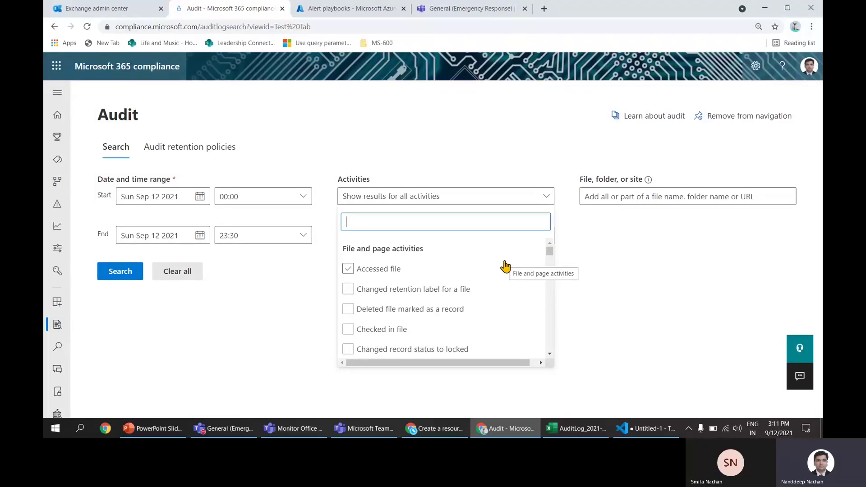
{"action": "scroll", "coordinate": [506, 267], "scroll_direction": "down", "scroll_amount": 15}
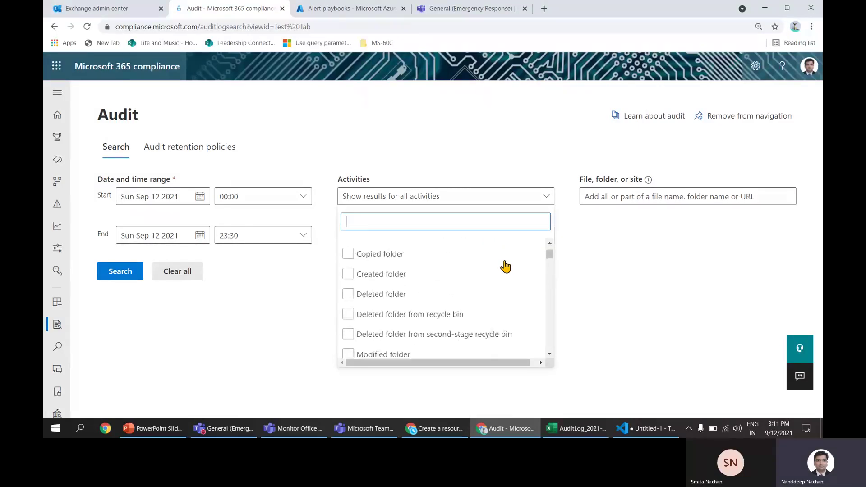
{"action": "scroll", "coordinate": [505, 267], "scroll_direction": "down", "scroll_amount": 15}
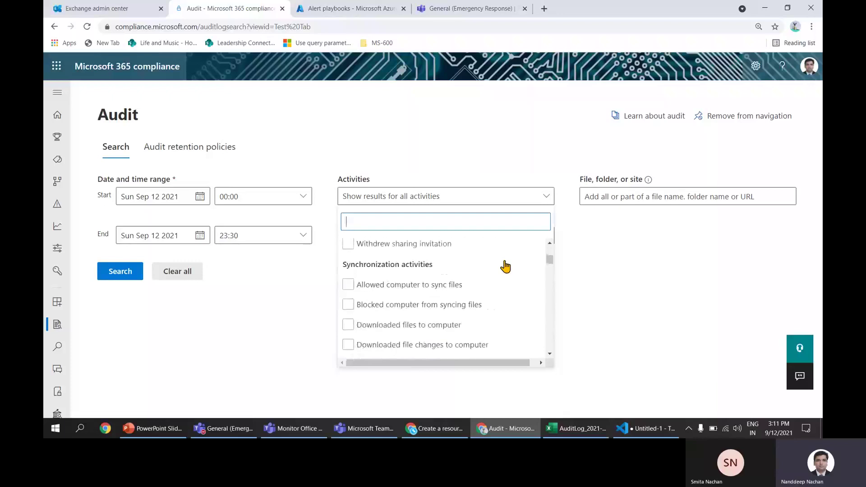
{"action": "scroll", "coordinate": [505, 266], "scroll_direction": "up", "scroll_amount": 6}
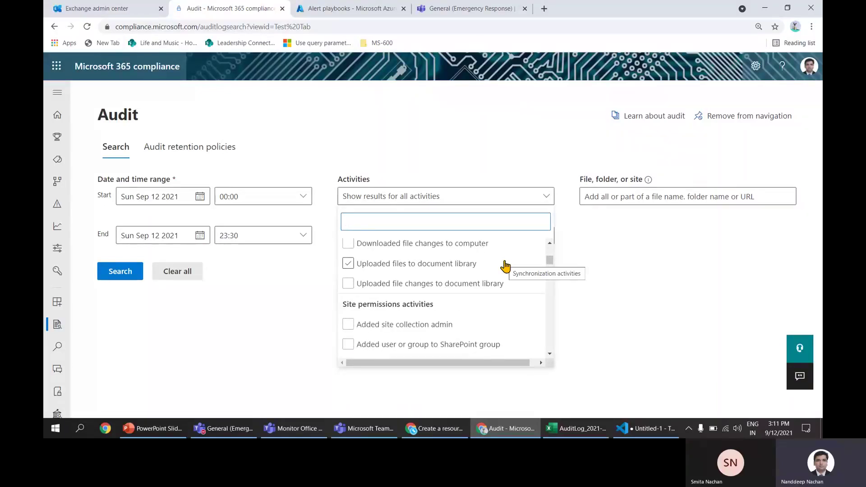
{"action": "scroll", "coordinate": [505, 266], "scroll_direction": "down", "scroll_amount": 8}
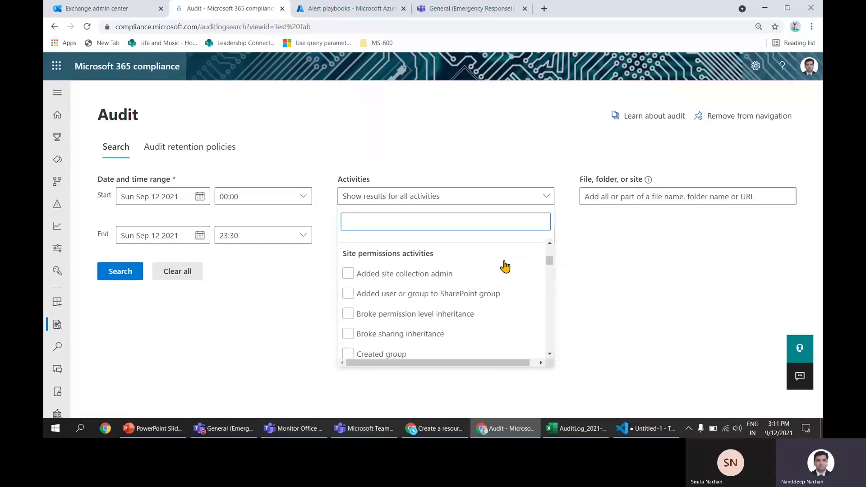
{"action": "scroll", "coordinate": [506, 264], "scroll_direction": "down", "scroll_amount": 5}
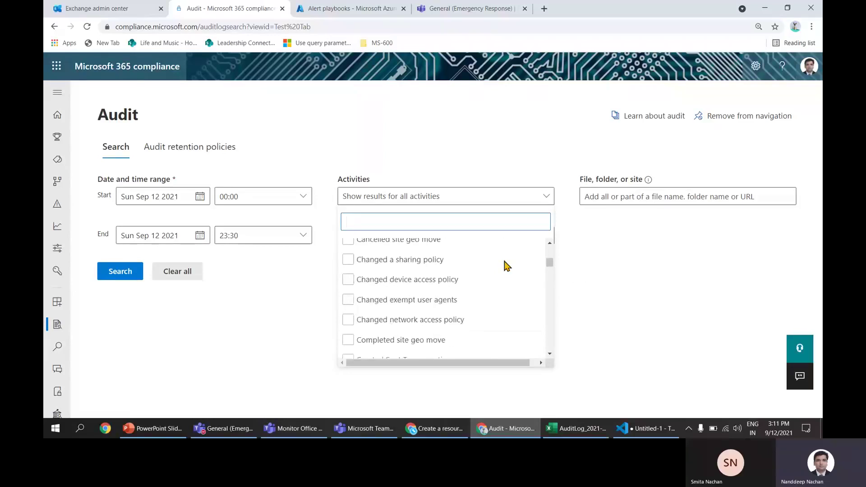
{"action": "scroll", "coordinate": [505, 266], "scroll_direction": "up", "scroll_amount": 3}
{"action": "scroll", "coordinate": [506, 267], "scroll_direction": "down", "scroll_amount": 1}
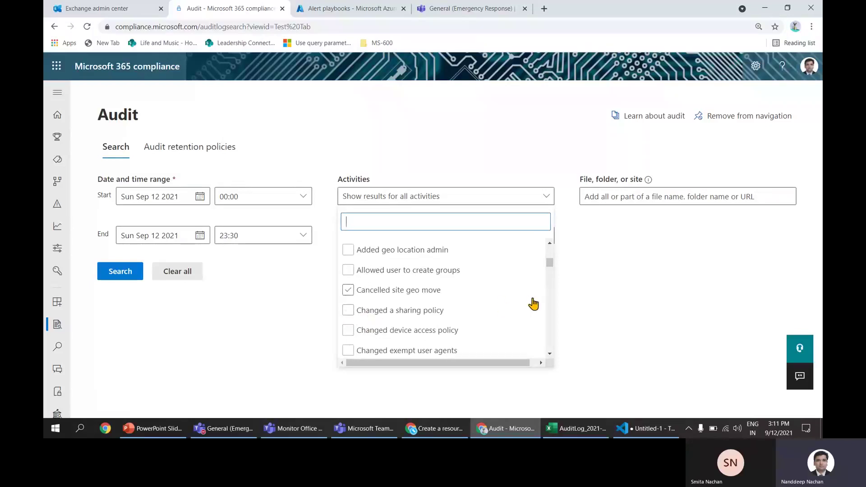
{"action": "left_click", "coordinate": [603, 294]}
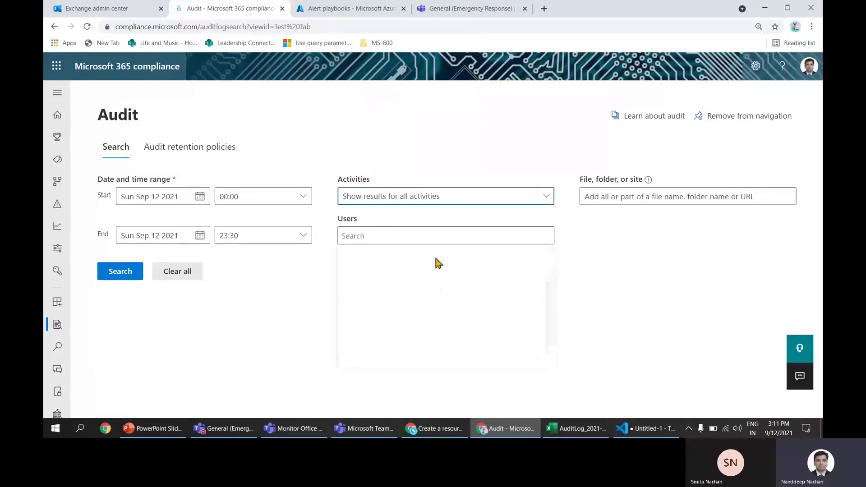
Find the user account matching "admin", add it as the user filter and run the audit search.
{"action": "left_click", "coordinate": [383, 238]}
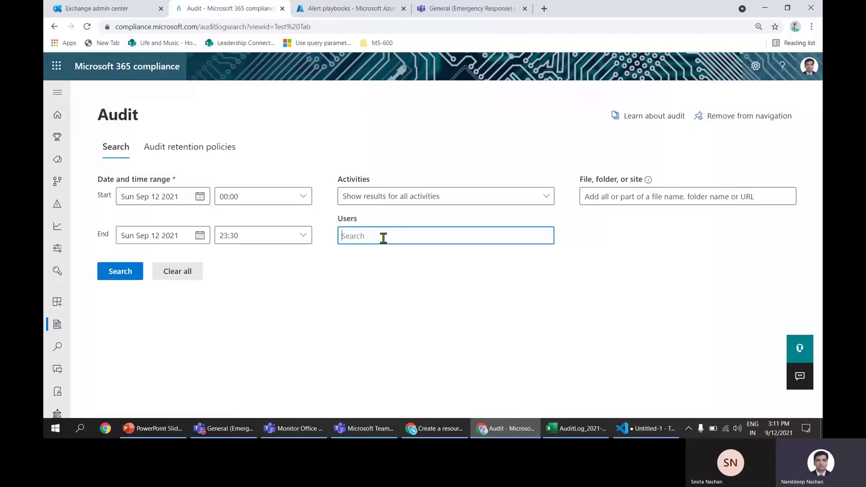
{"action": "type", "text": "admin"}
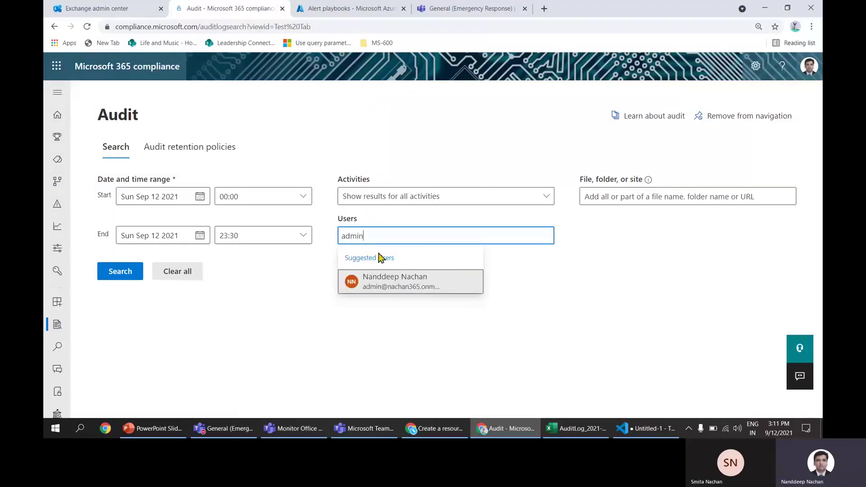
{"action": "left_click", "coordinate": [390, 291]}
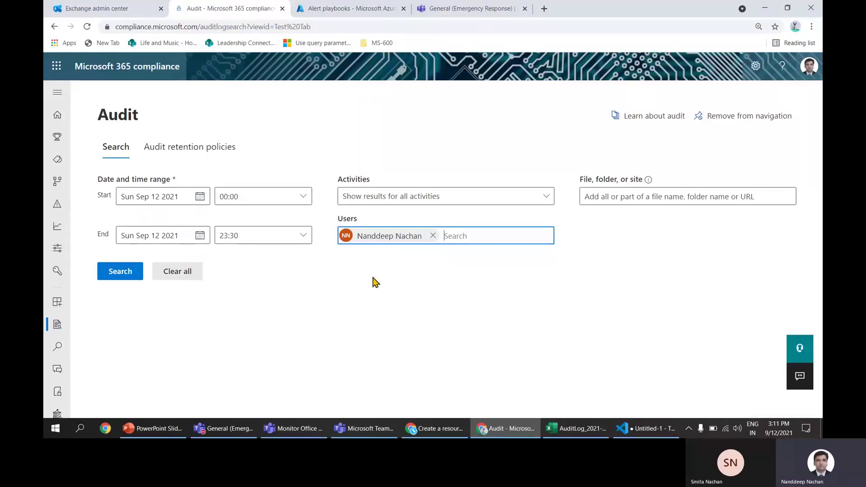
{"action": "left_click", "coordinate": [122, 281]}
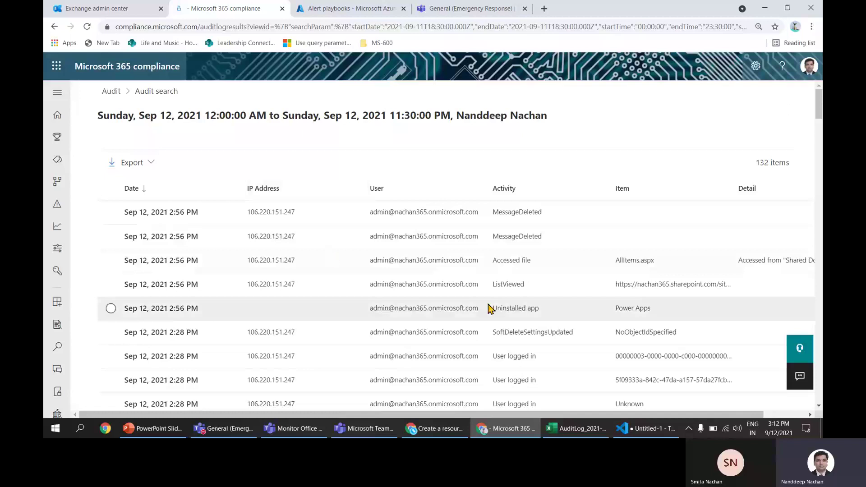
Look through the audit search results and open the export options above the list.
{"action": "scroll", "coordinate": [590, 266], "scroll_direction": "down", "scroll_amount": 10}
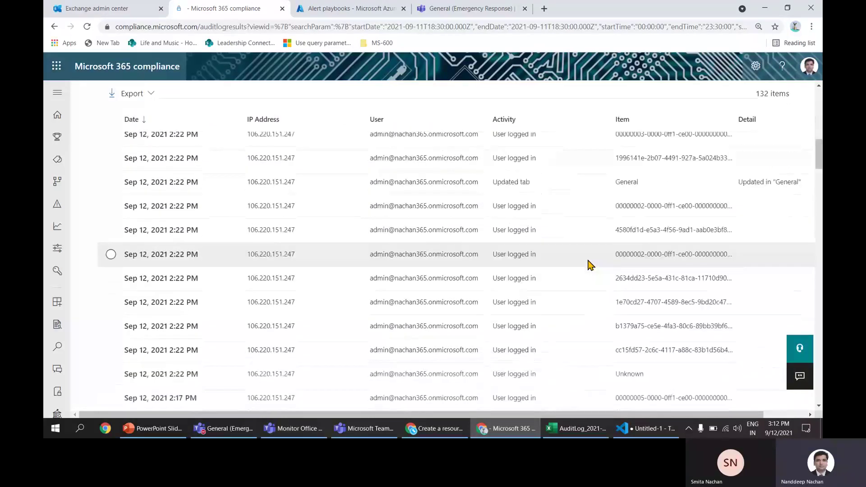
{"action": "scroll", "coordinate": [590, 265], "scroll_direction": "up", "scroll_amount": 5}
{"action": "scroll", "coordinate": [590, 266], "scroll_direction": "up", "scroll_amount": 5}
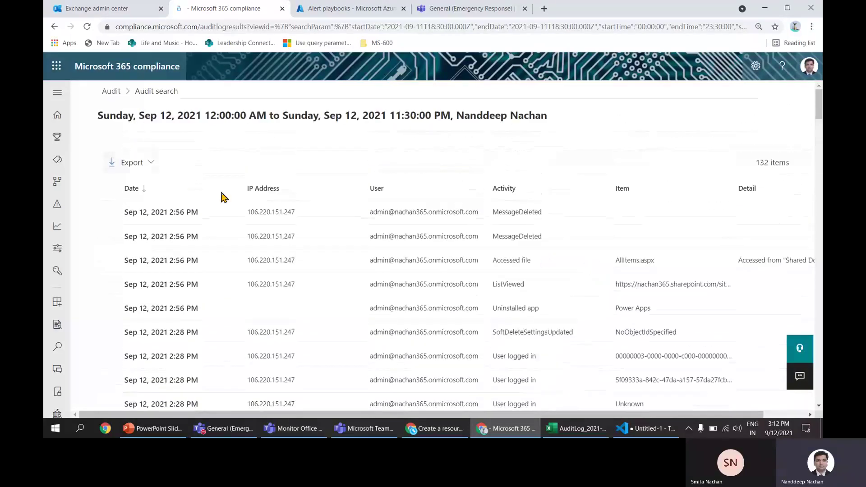
{"action": "left_click", "coordinate": [137, 169]}
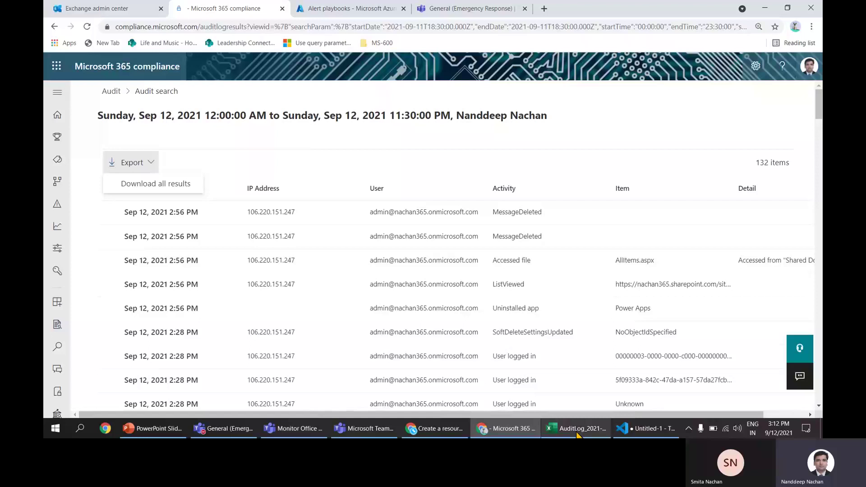
Switch to AuditLog_2021-04-26_2021-04-27.csv in Excel and inspect the CreationDate, UserIds, Operations and AuditData headers and the first AuditData entry.
{"action": "mouse_move", "coordinate": [577, 434]}
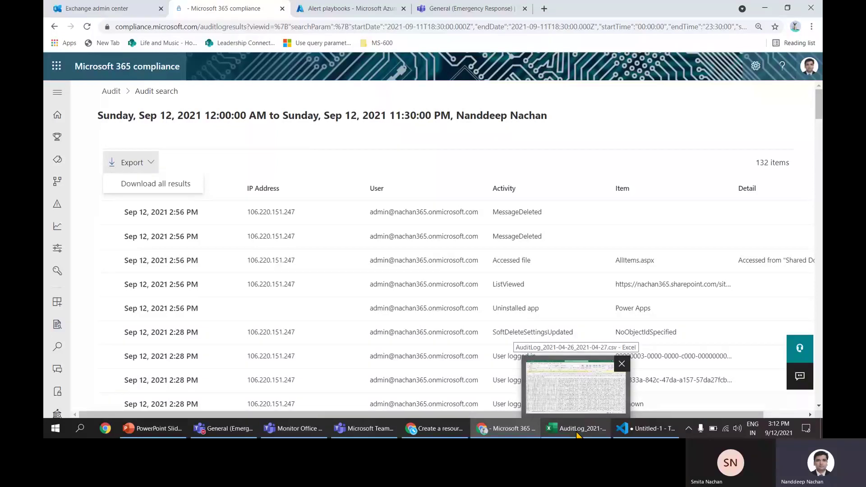
{"action": "left_click", "coordinate": [578, 436]}
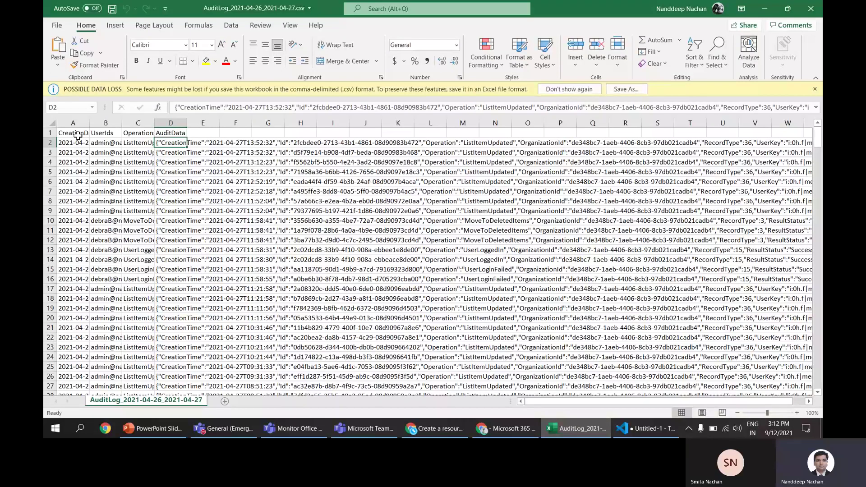
{"action": "left_click", "coordinate": [77, 135]}
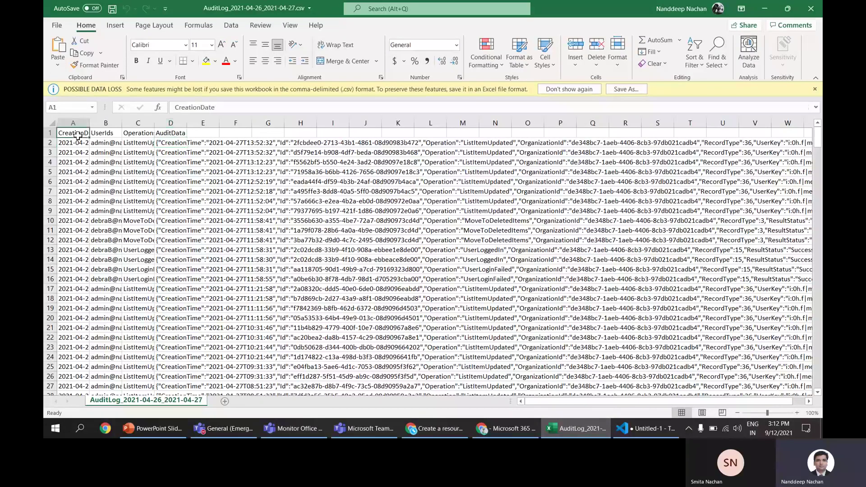
{"action": "left_click", "coordinate": [105, 134]}
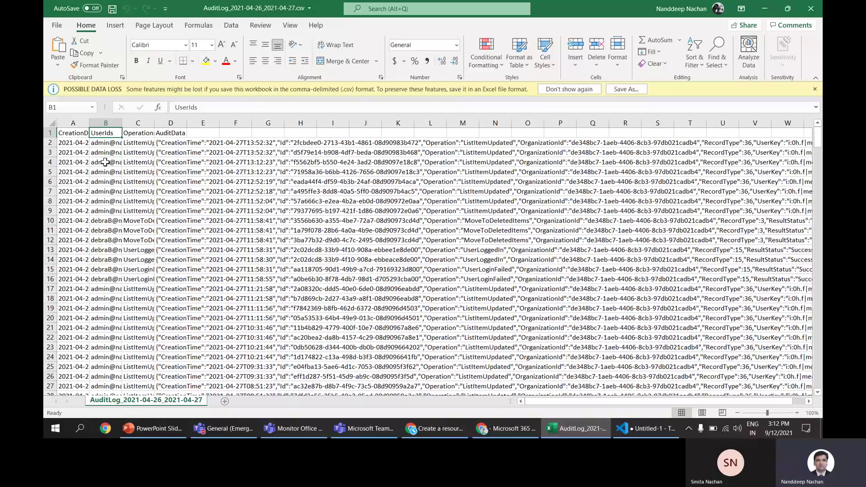
{"action": "left_click", "coordinate": [132, 132]}
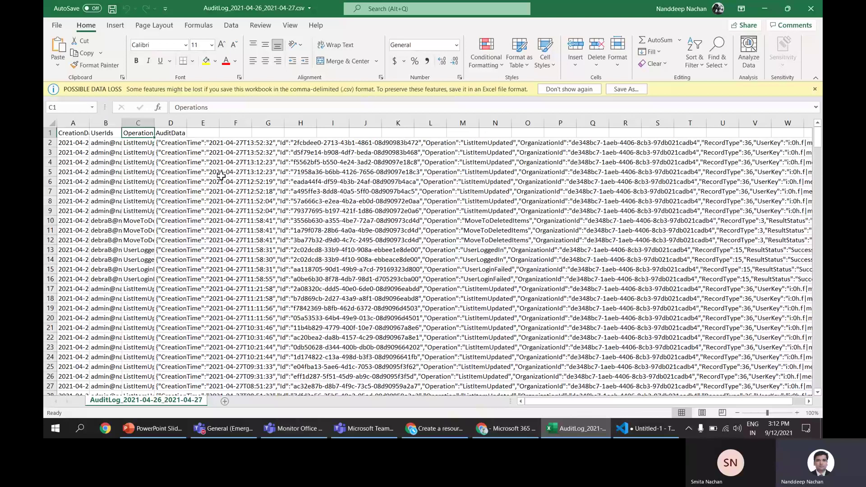
{"action": "left_click", "coordinate": [168, 133]}
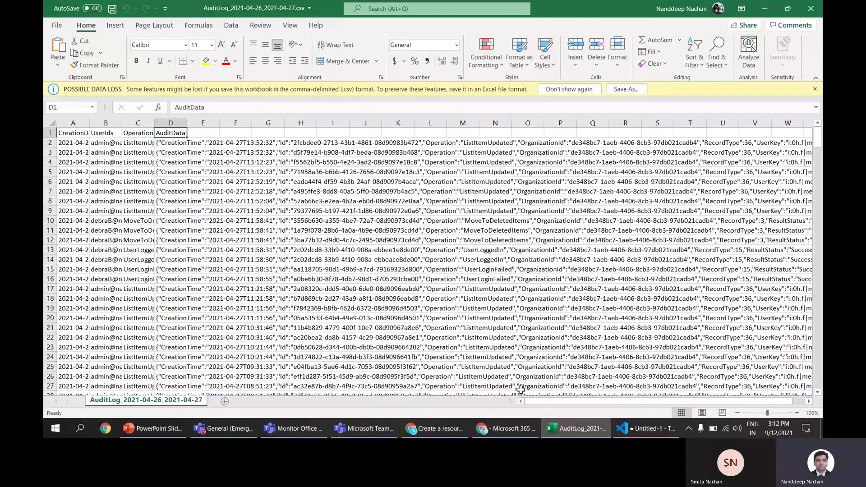
{"action": "left_click", "coordinate": [182, 143]}
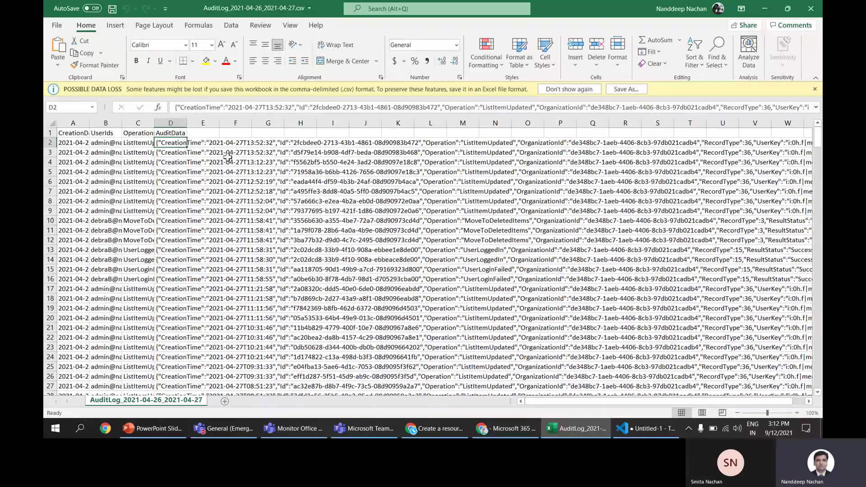
Switch to Visual Studio Code and examine the audit record's CreationTime, Id, Operation, Workload, ListId, ListItemUniqueId and Site properties in the Untitled-1 JSON.
{"action": "left_click", "coordinate": [640, 429]}
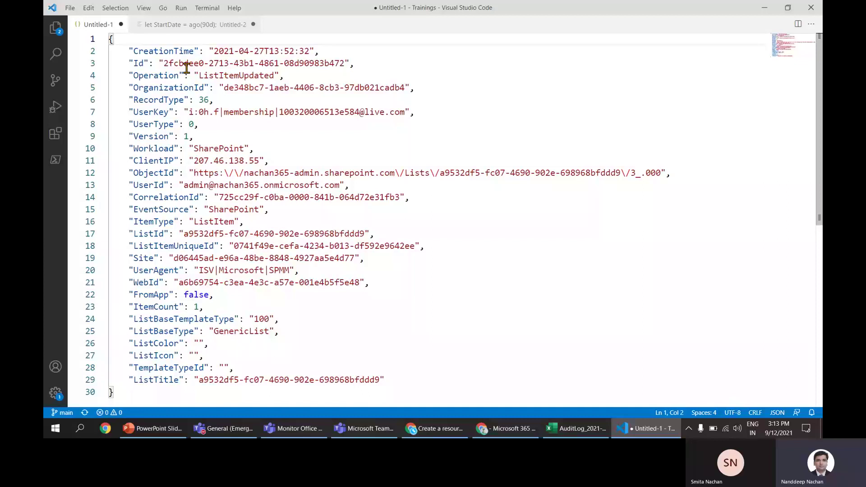
{"action": "left_click", "coordinate": [159, 51]}
{"action": "left_click", "coordinate": [160, 63]}
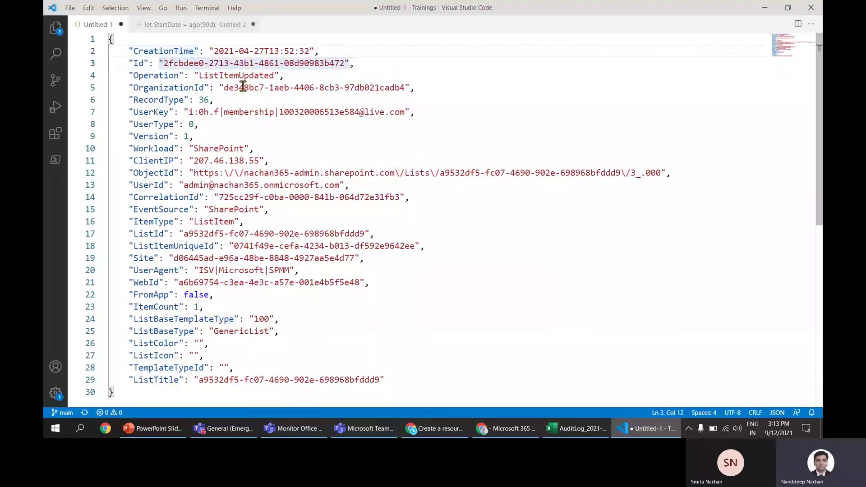
{"action": "left_click", "coordinate": [154, 76]}
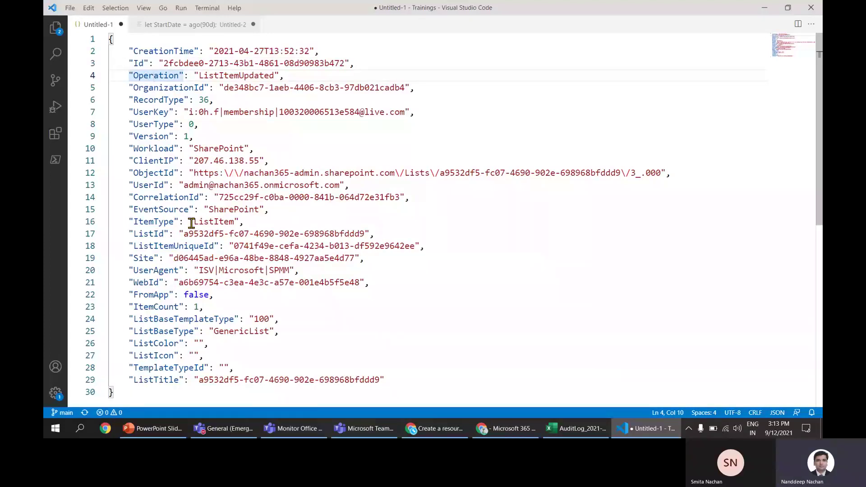
{"action": "left_click", "coordinate": [154, 148]}
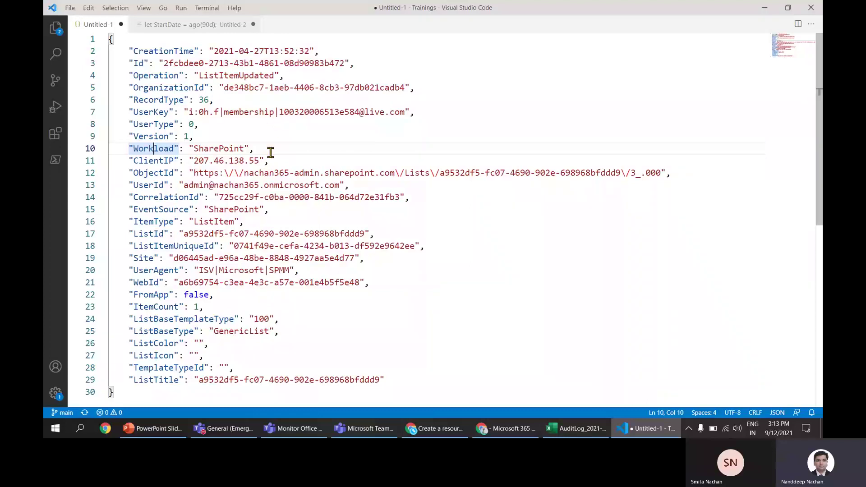
{"action": "left_click", "coordinate": [239, 76]}
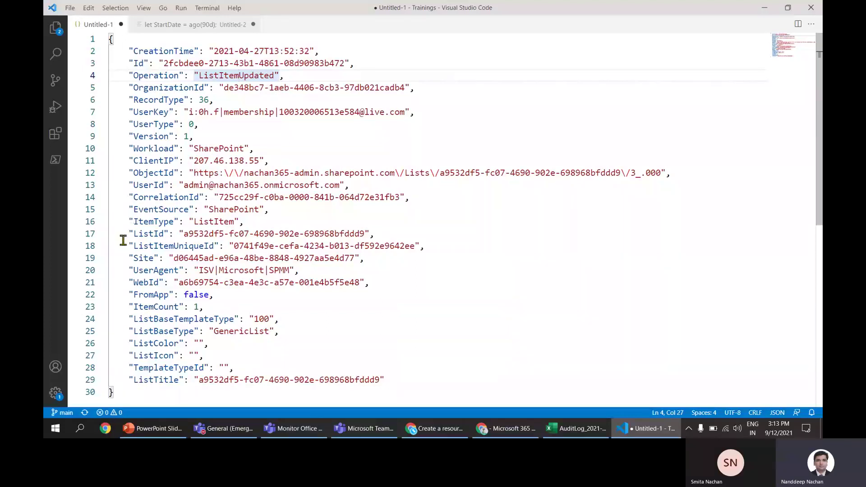
{"action": "left_click_drag", "start_coordinate": [129, 234], "coordinate": [154, 246]}
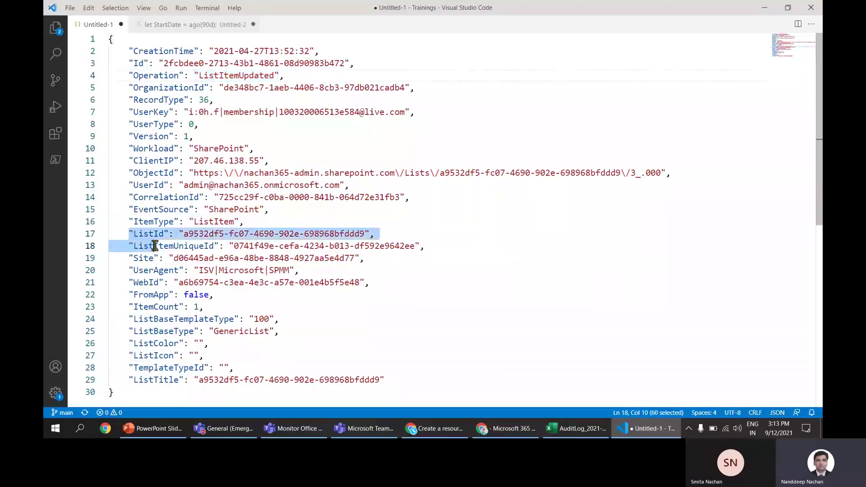
{"action": "left_click", "coordinate": [279, 262]}
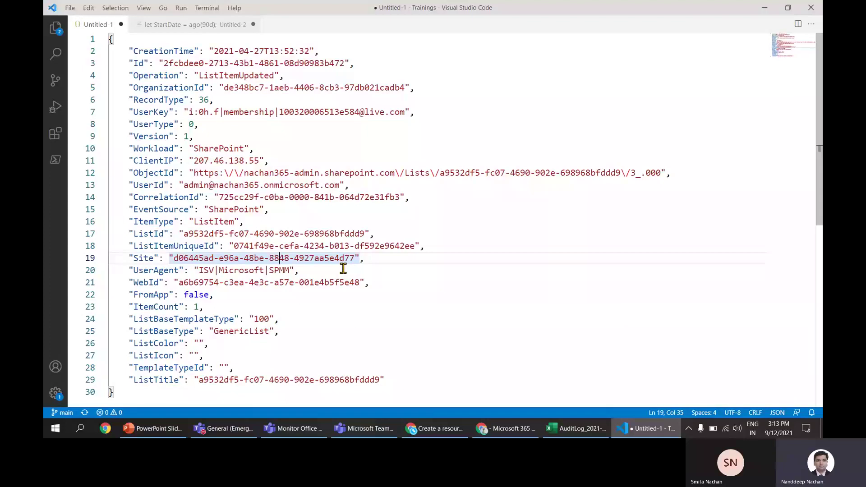
{"action": "left_click", "coordinate": [648, 433]}
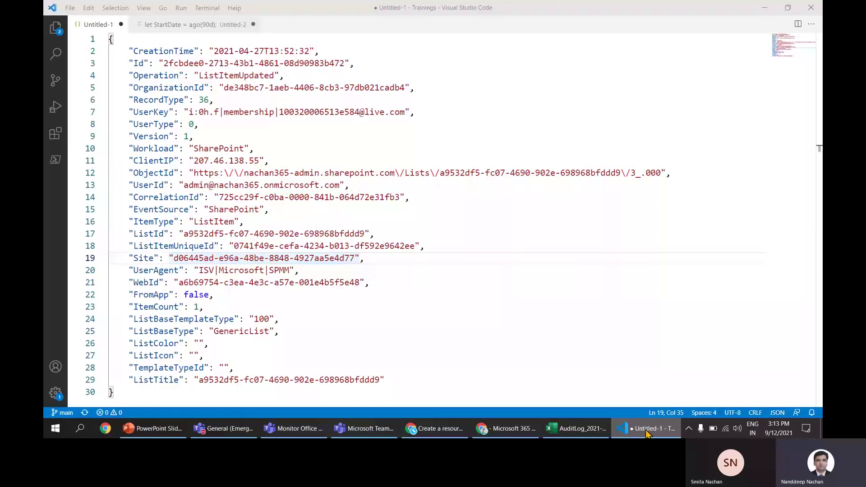
Switch to the PowerPoint slide show and advance it to the O365 Audit logs retention slide.
{"action": "left_click", "coordinate": [510, 430]}
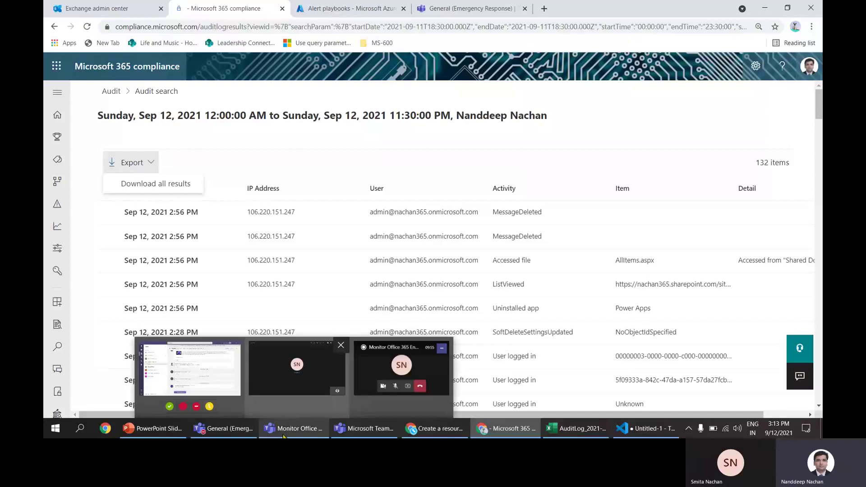
{"action": "left_click", "coordinate": [141, 432]}
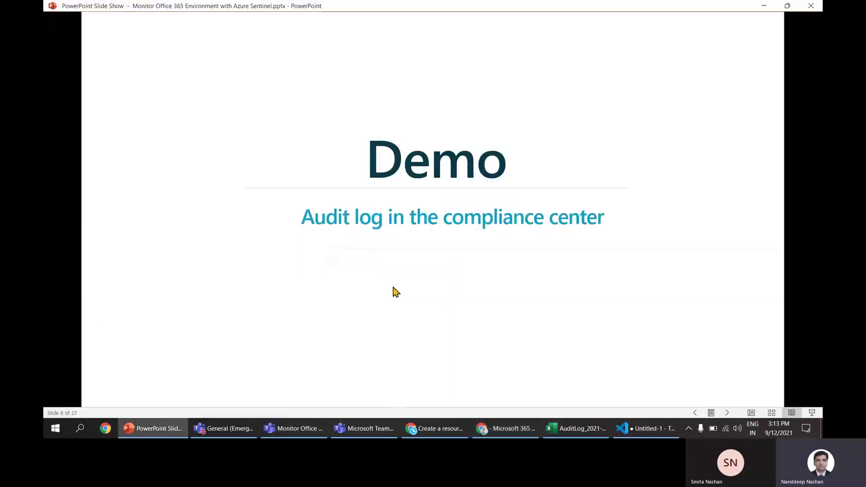
{"action": "left_click", "coordinate": [395, 291]}
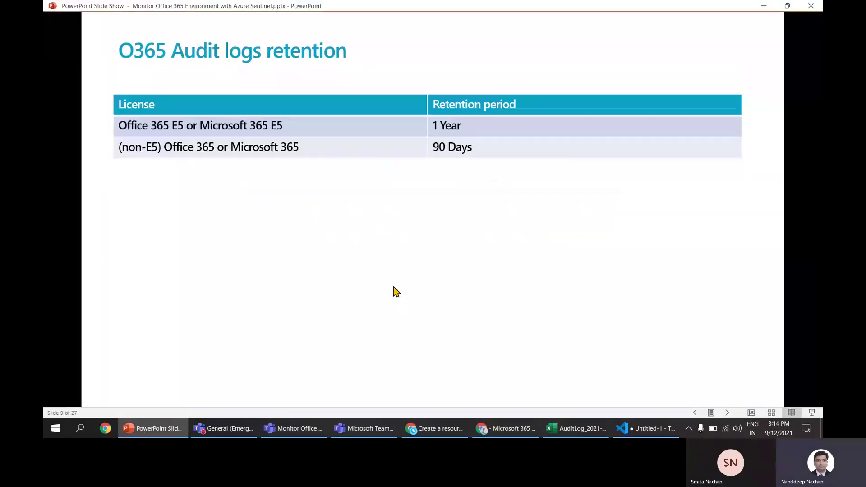
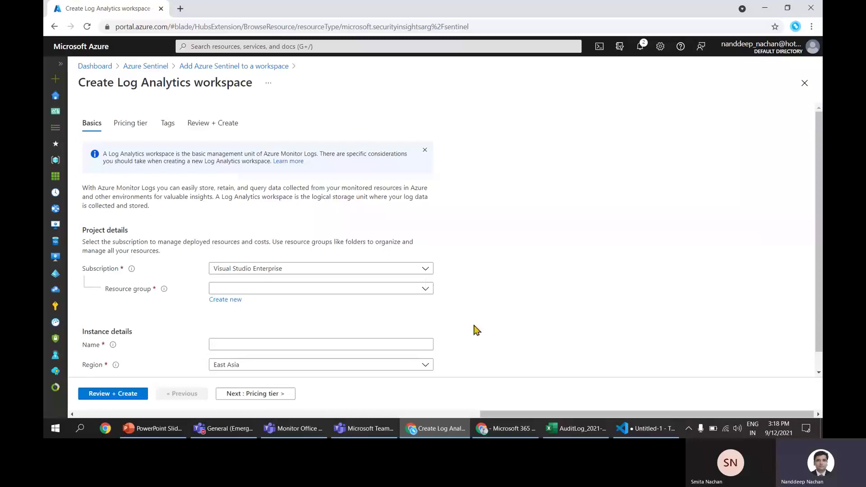
Switch to the Chrome window with the Alert playbooks page and return to the Azure Sentinel workspace list.
{"action": "left_click", "coordinate": [502, 429]}
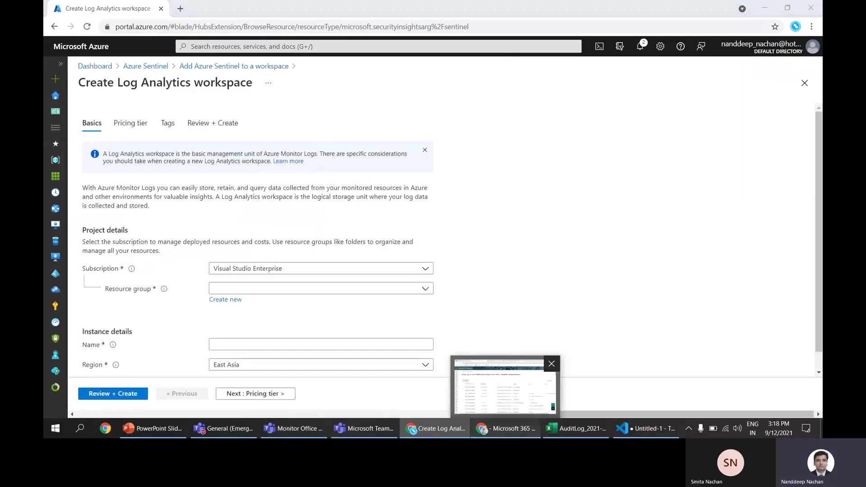
{"action": "left_click", "coordinate": [352, 9]}
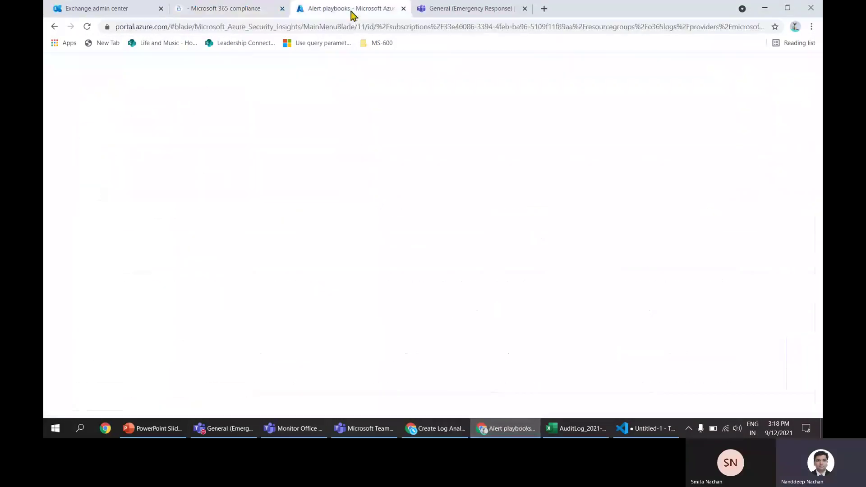
{"action": "left_click", "coordinate": [129, 83]}
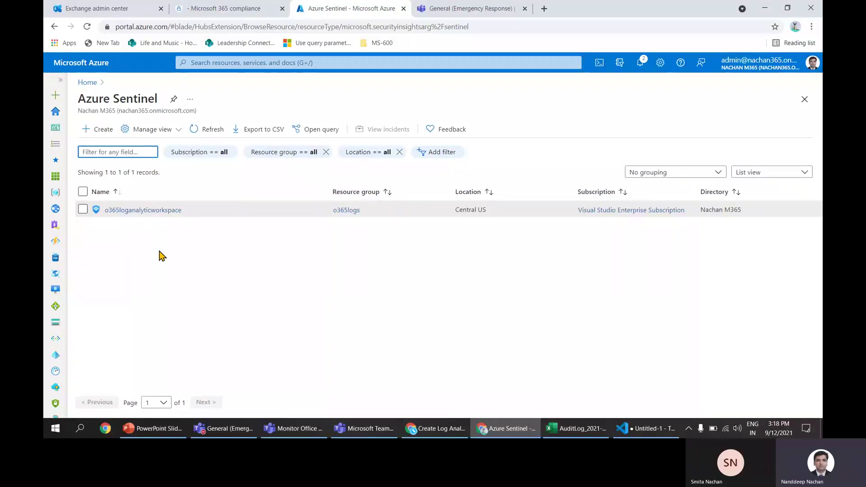
Switch to the PowerPoint slide show and go through the Office 365 connection and Prerequisites slides to the "Connect Office 365 logs to Azure Sentinel" demo slide.
{"action": "left_click", "coordinate": [153, 429]}
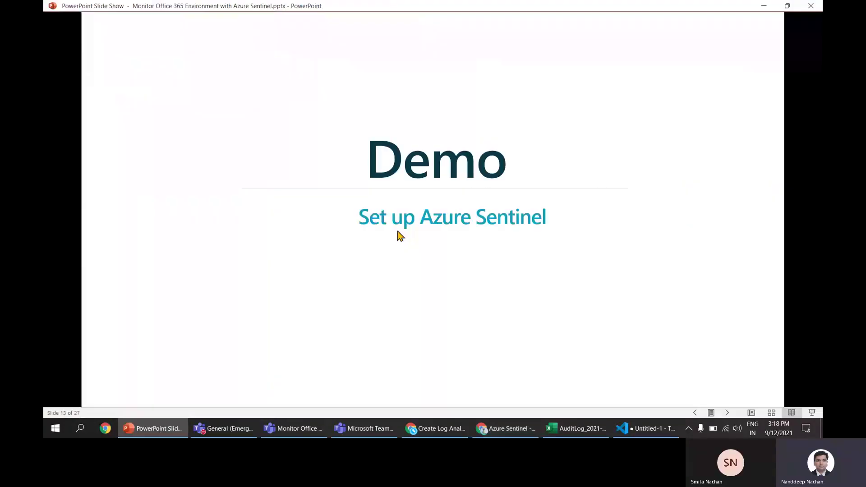
{"action": "left_click", "coordinate": [400, 236]}
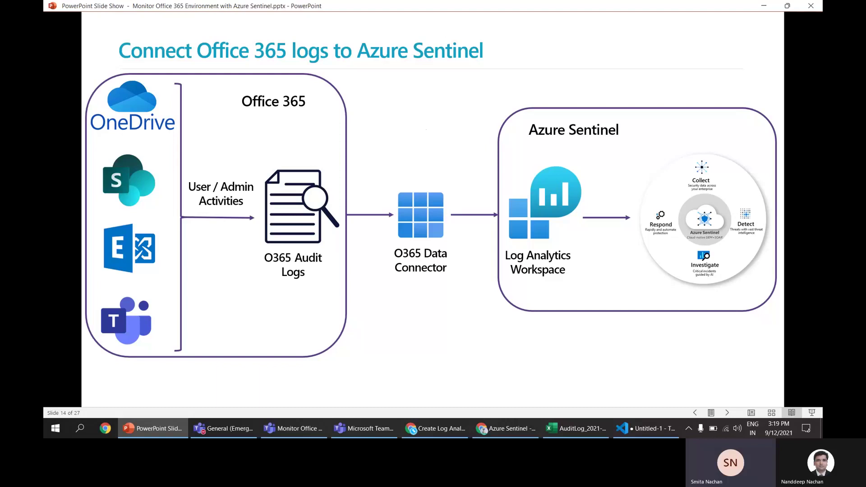
{"action": "key", "text": "Right"}
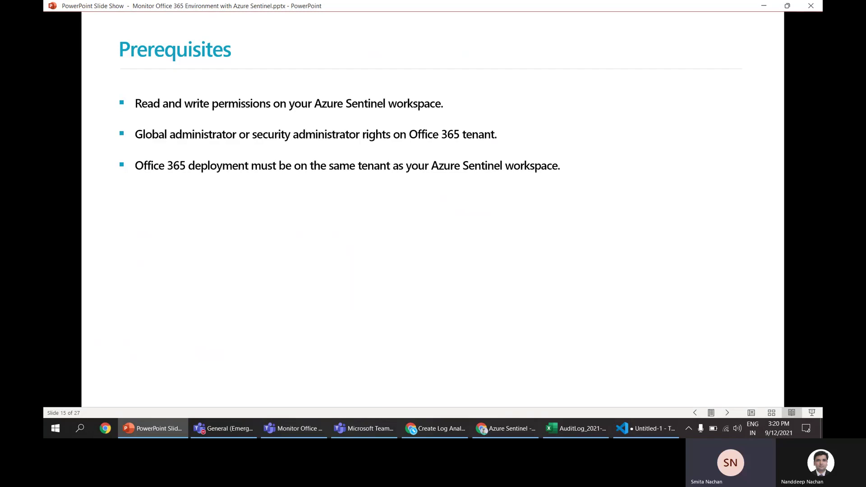
{"action": "key", "text": "Right"}
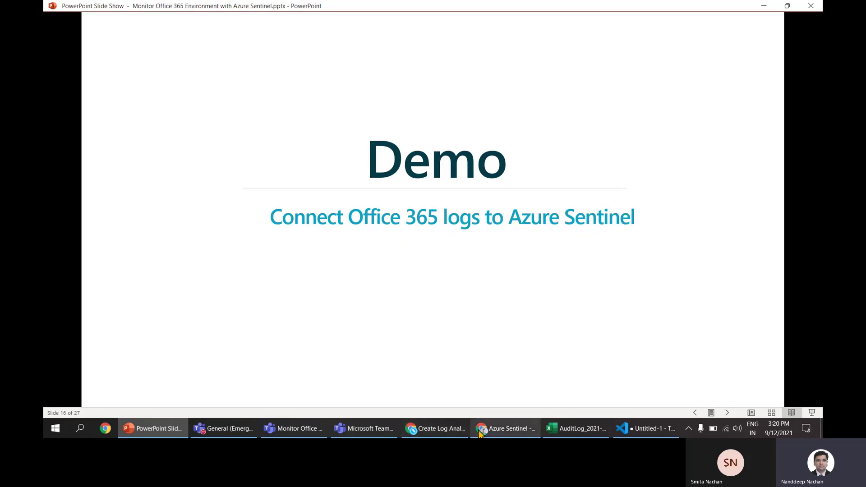
Switch back to Azure Sentinel in Chrome and open the data connectors of the o365loganalyticworkspace workspace.
{"action": "left_click", "coordinate": [505, 428]}
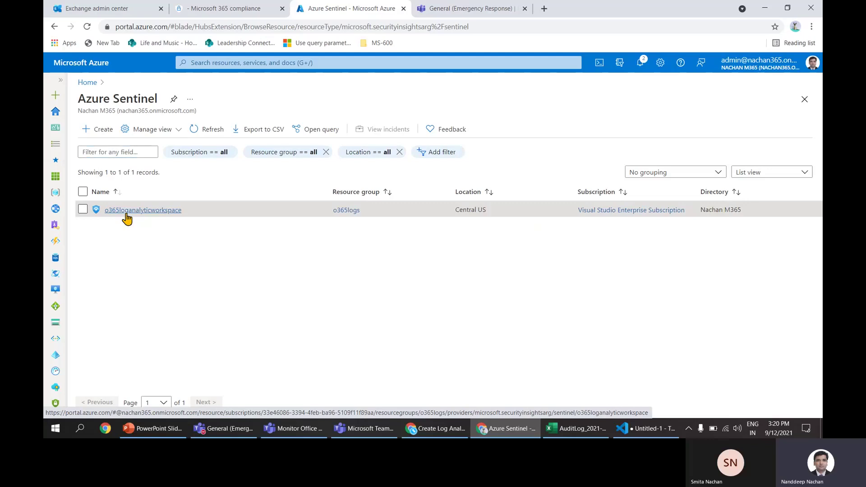
{"action": "left_click", "coordinate": [126, 215]}
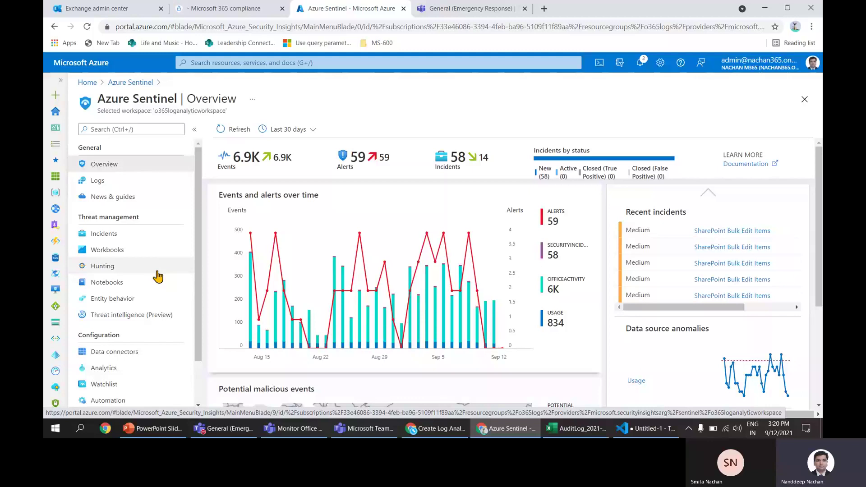
{"action": "left_click", "coordinate": [124, 358]}
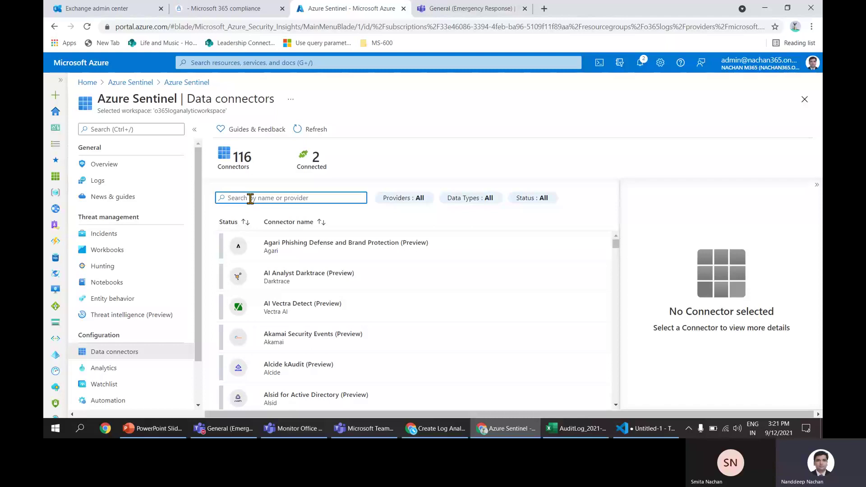
Search the data connectors for "Office 365", select the Office 365 connector and open its connector page.
{"action": "type", "text": "Office 365"}
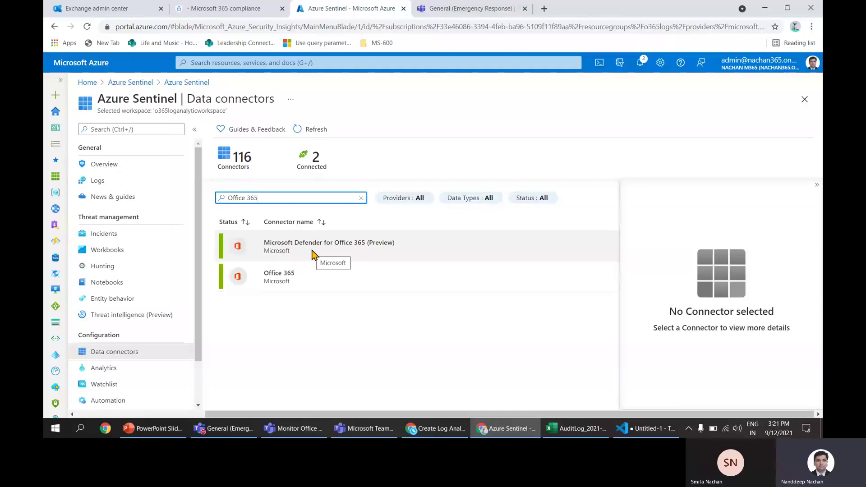
{"action": "left_click", "coordinate": [294, 283]}
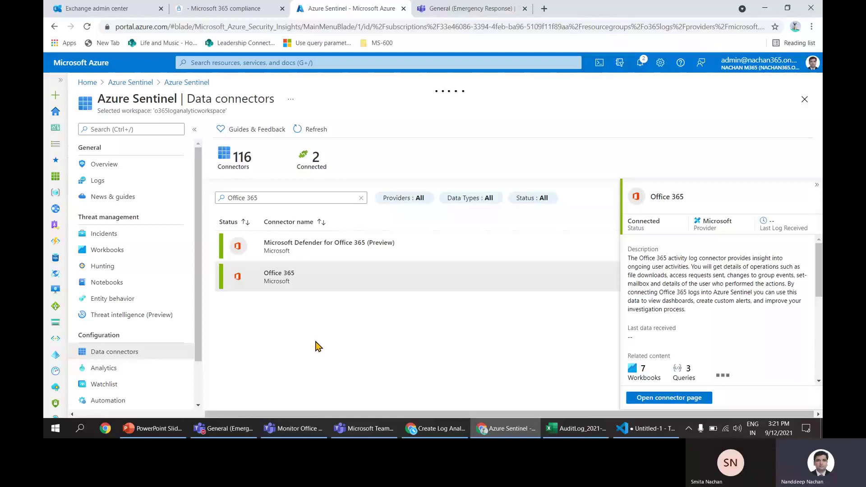
{"action": "left_click", "coordinate": [673, 400]}
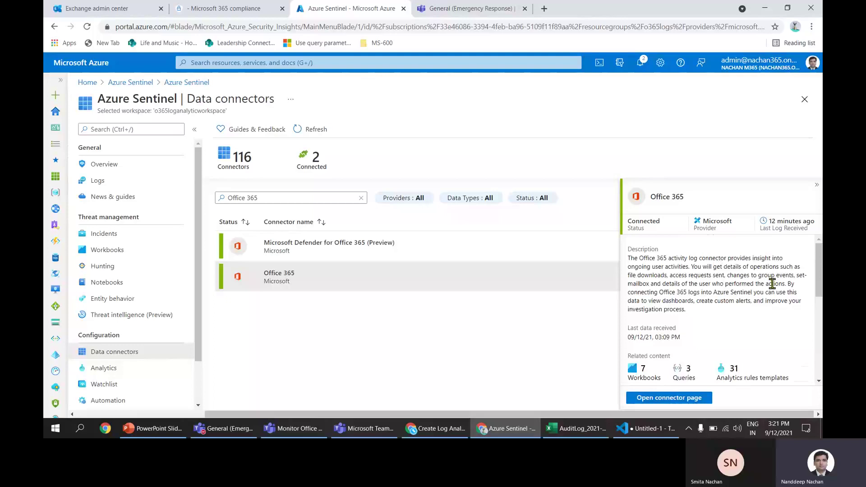
{"action": "scroll", "coordinate": [772, 289], "scroll_direction": "down", "scroll_amount": 2}
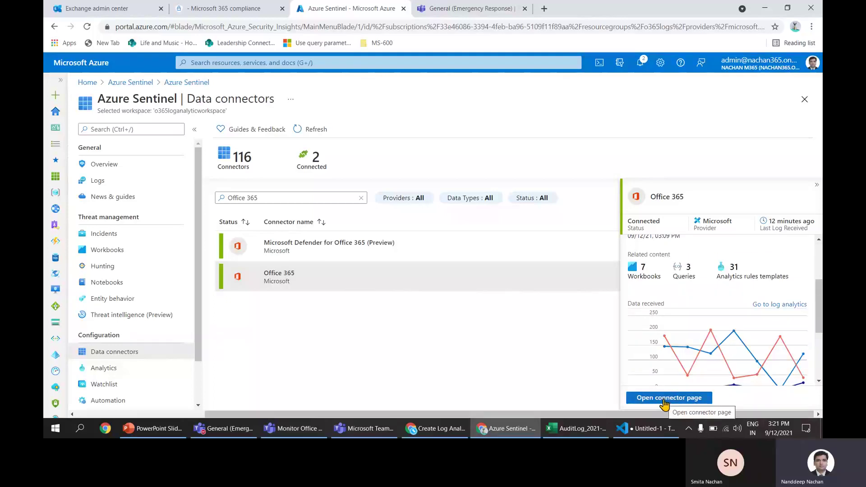
{"action": "left_click", "coordinate": [665, 398]}
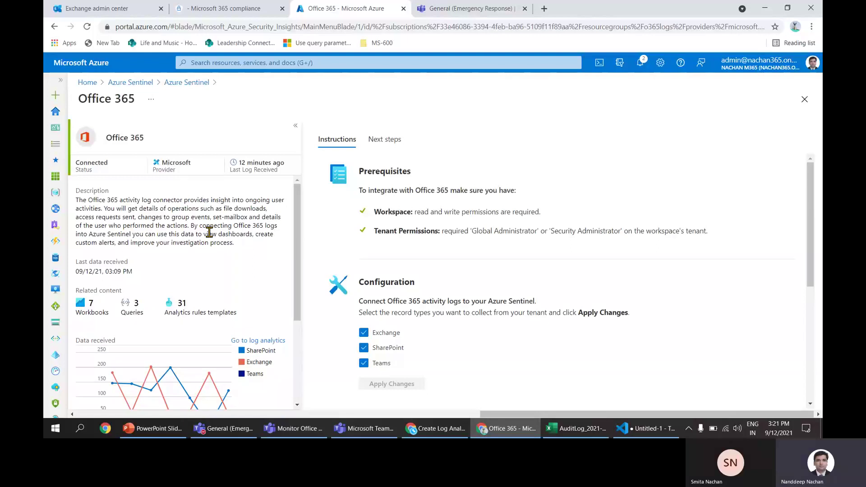
Examine the Office 365 connector's received data, prerequisites, Exchange, SharePoint and Teams record types, and previously connected tenants.
{"action": "scroll", "coordinate": [210, 231], "scroll_direction": "down", "scroll_amount": 3}
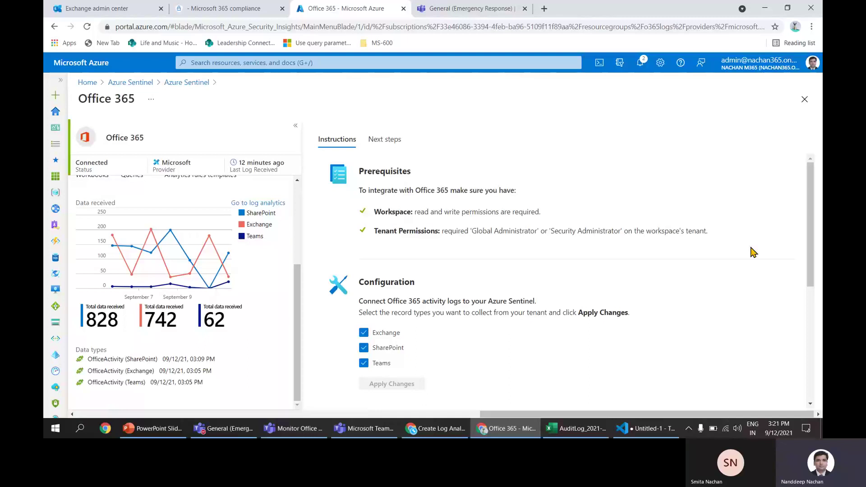
{"action": "triple_click", "coordinate": [391, 208]}
{"action": "left_click", "coordinate": [487, 206]}
{"action": "scroll", "coordinate": [542, 244], "scroll_direction": "down", "scroll_amount": 1}
{"action": "scroll", "coordinate": [428, 276], "scroll_direction": "down", "scroll_amount": 1}
{"action": "scroll", "coordinate": [428, 264], "scroll_direction": "down", "scroll_amount": 1}
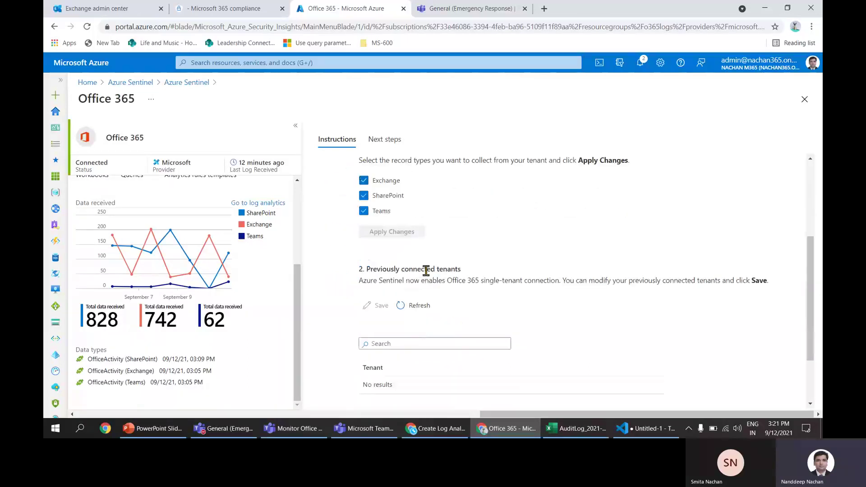
{"action": "scroll", "coordinate": [434, 230], "scroll_direction": "up", "scroll_amount": 1}
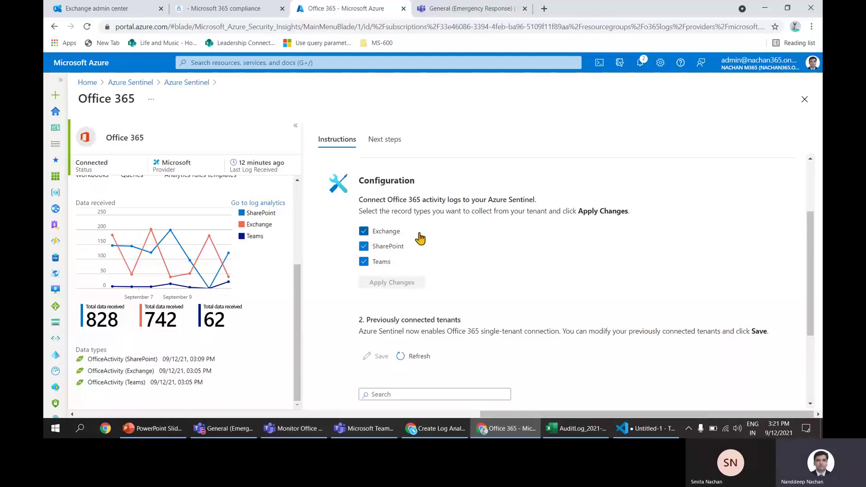
{"action": "scroll", "coordinate": [543, 233], "scroll_direction": "down", "scroll_amount": 3}
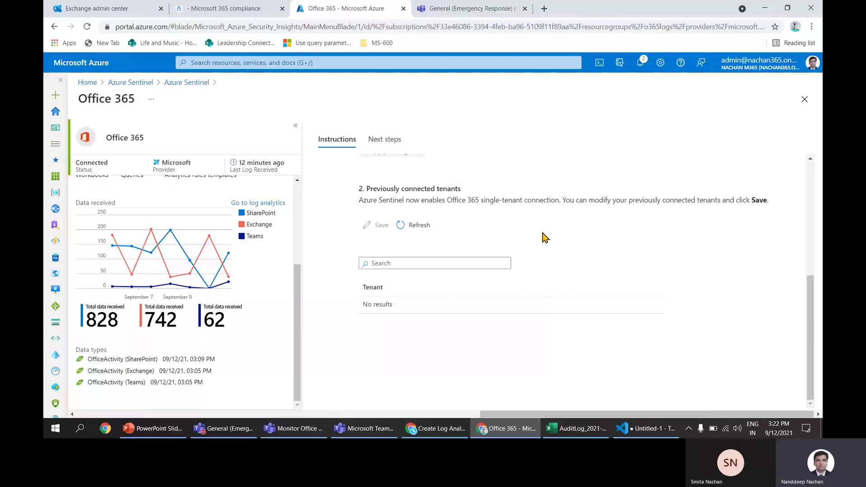
{"action": "scroll", "coordinate": [545, 238], "scroll_direction": "up", "scroll_amount": 1}
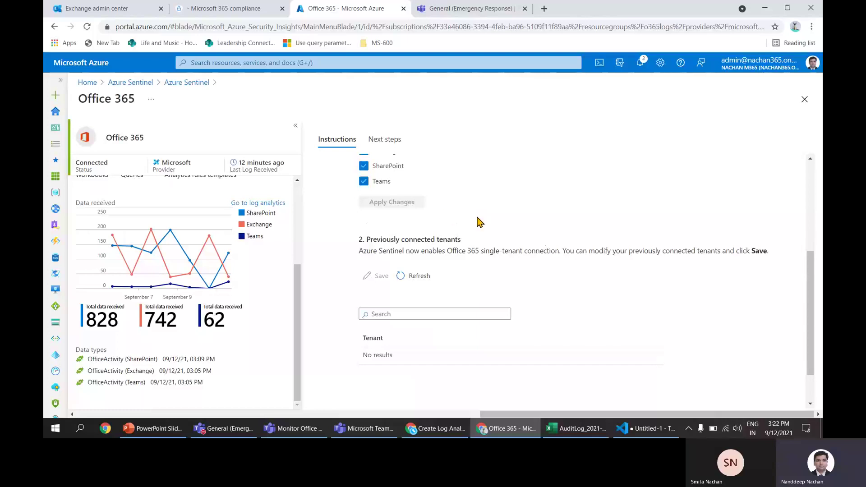
{"action": "scroll", "coordinate": [480, 222], "scroll_direction": "down", "scroll_amount": 1}
{"action": "scroll", "coordinate": [481, 224], "scroll_direction": "up", "scroll_amount": 5}
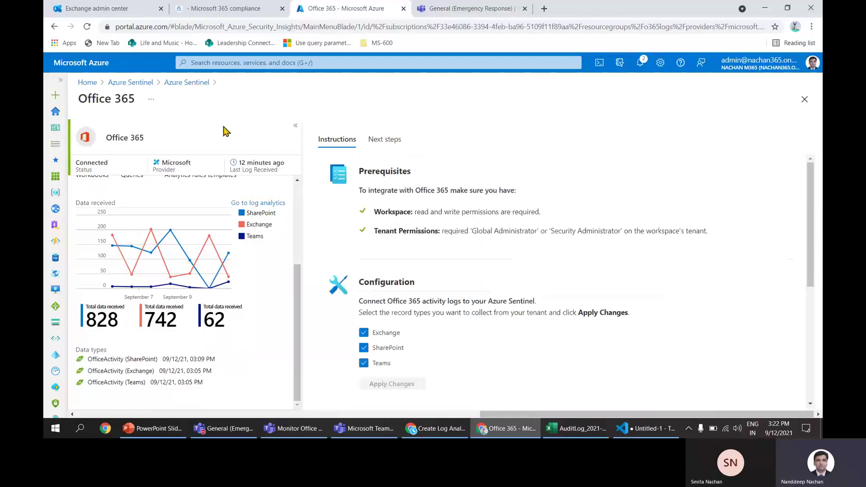
Review the Microsoft Defender for Office 365 (Preview) connector's prerequisites and configuration, and return to the workspace overview.
{"action": "left_click", "coordinate": [186, 82]}
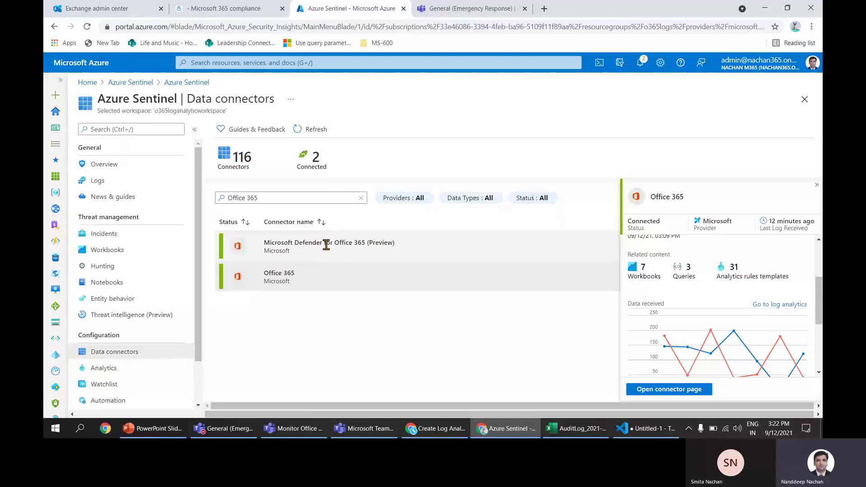
{"action": "left_click", "coordinate": [361, 254]}
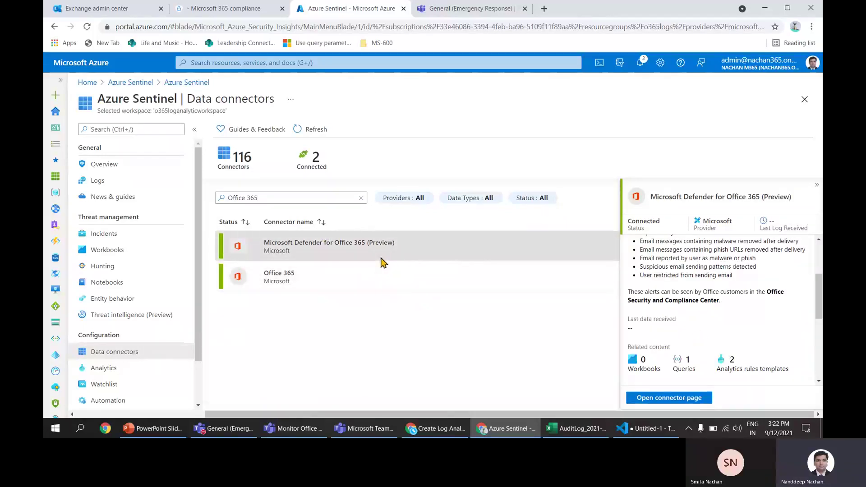
{"action": "left_click", "coordinate": [686, 398]}
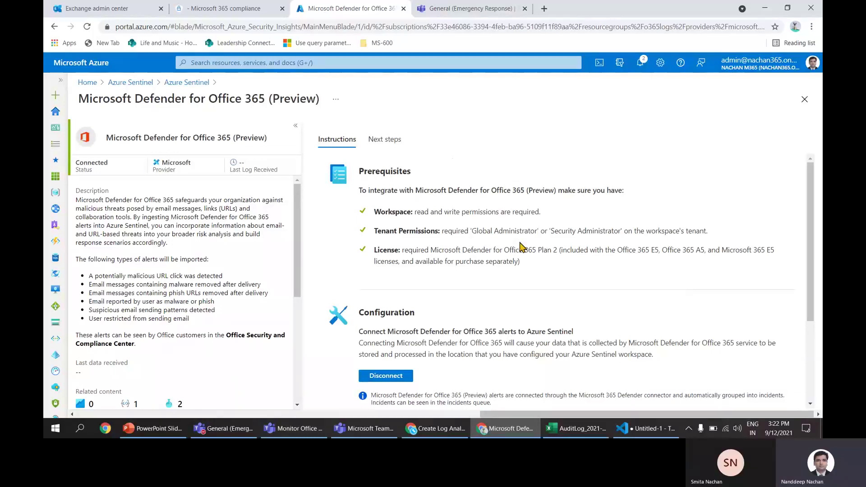
{"action": "scroll", "coordinate": [523, 247], "scroll_direction": "down", "scroll_amount": 1}
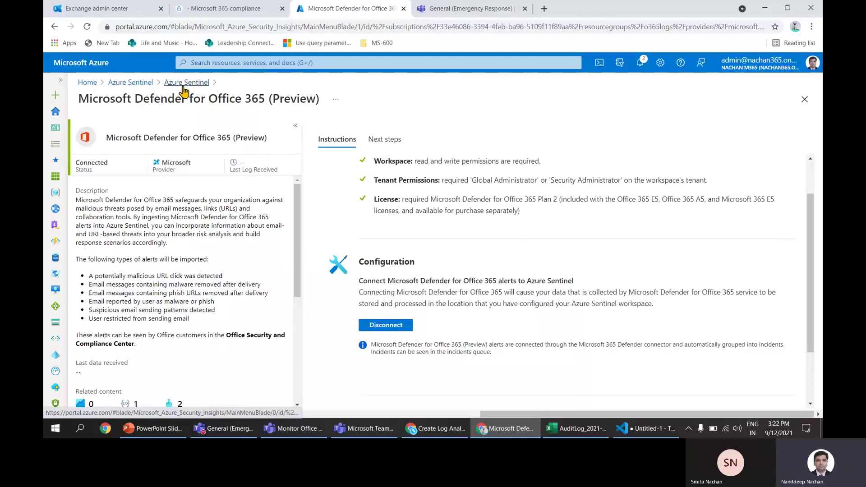
{"action": "left_click", "coordinate": [202, 86]}
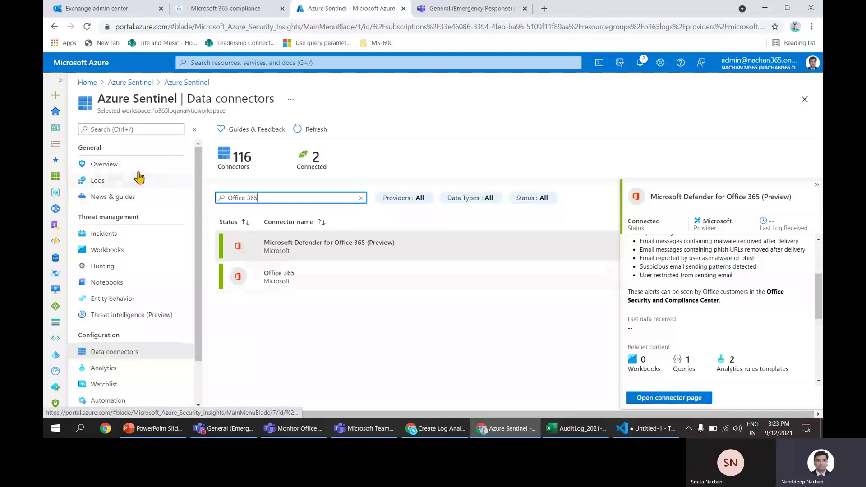
{"action": "left_click", "coordinate": [102, 164]}
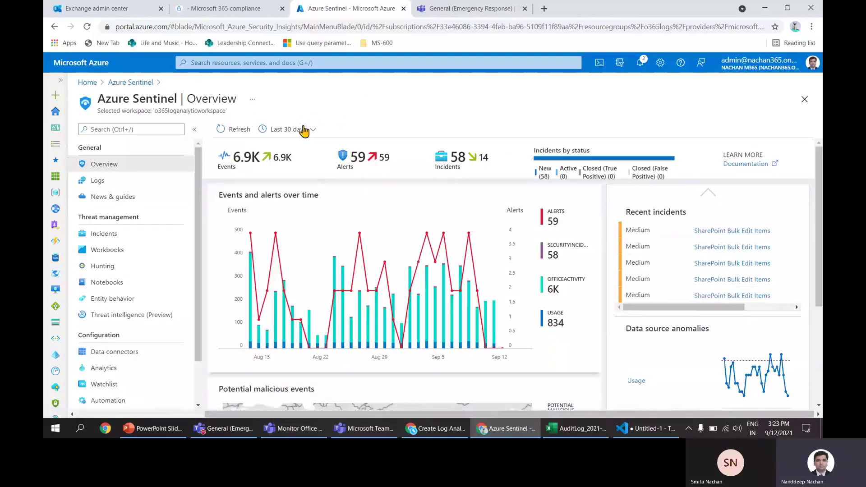
Switch to the PowerPoint slide show and advance it to the Workbooks "Monitor the data" slide.
{"action": "mouse_move", "coordinate": [501, 431]}
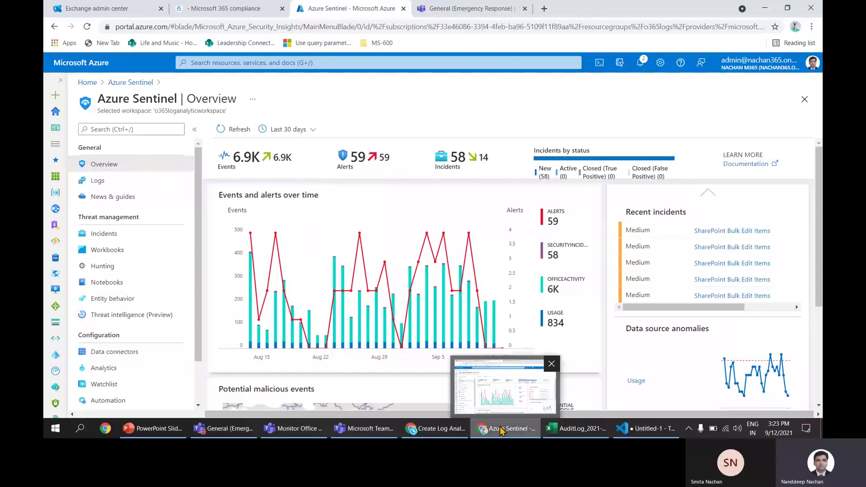
{"action": "left_click", "coordinate": [501, 431]}
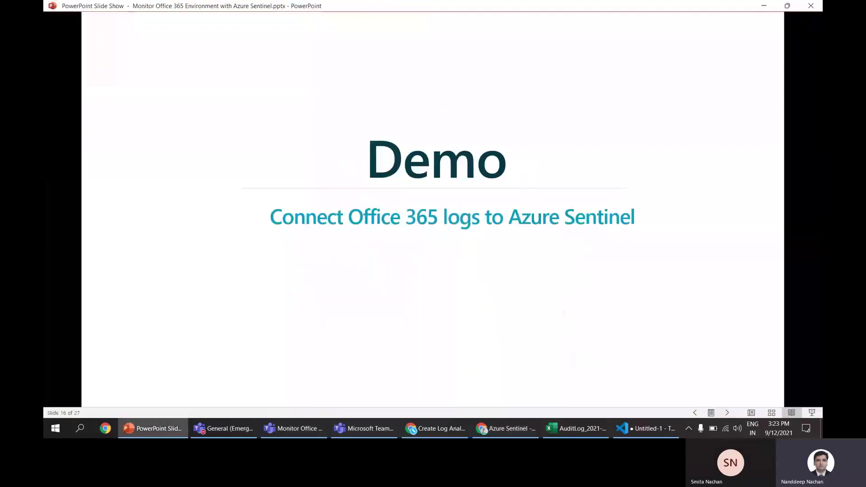
{"action": "key", "text": "Right"}
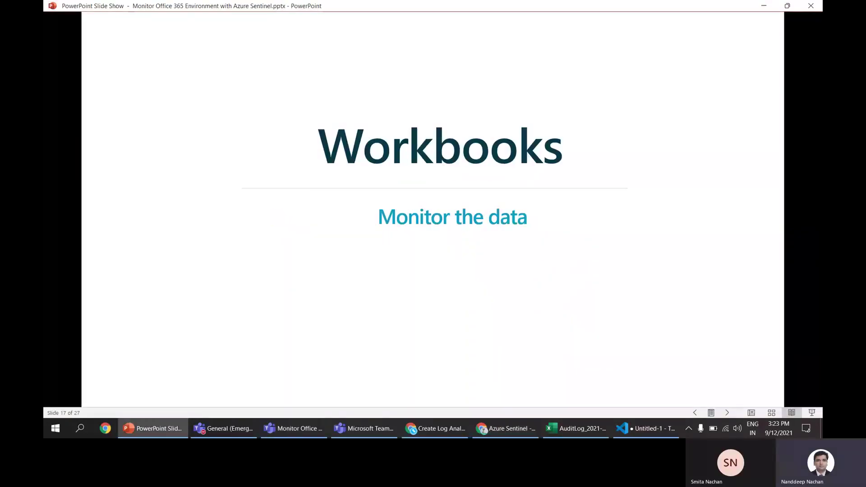
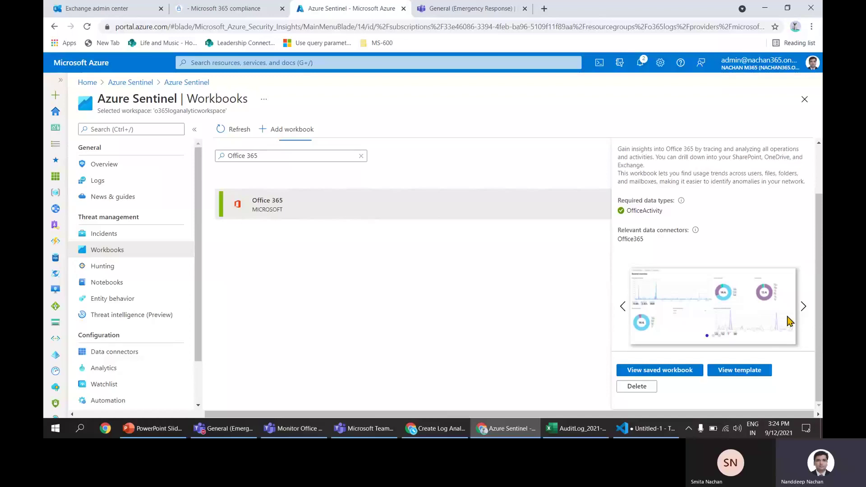
Open the Office 365 workbook template and set both its Workload and UserType filters to All.
{"action": "left_click", "coordinate": [741, 372]}
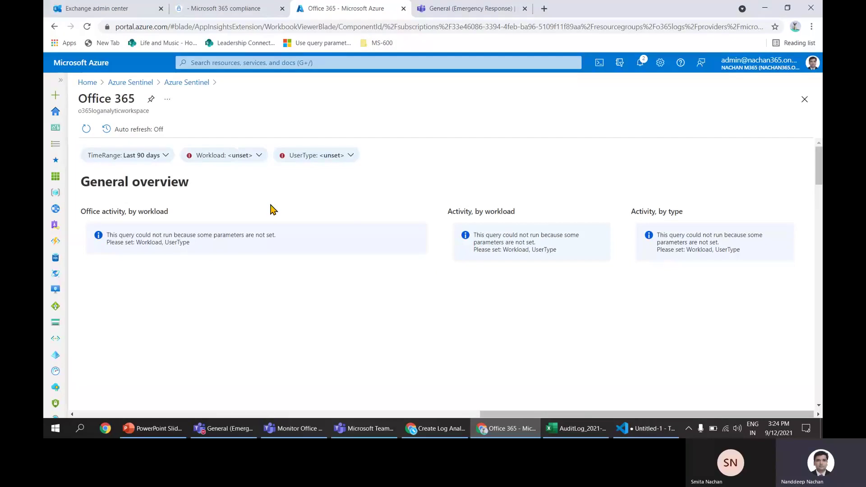
{"action": "left_click", "coordinate": [258, 157]}
{"action": "left_click", "coordinate": [258, 158]}
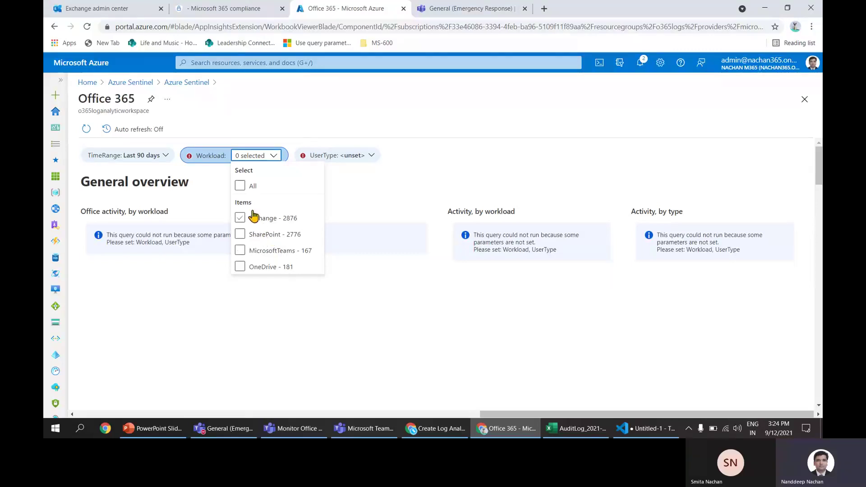
{"action": "left_click", "coordinate": [243, 187]}
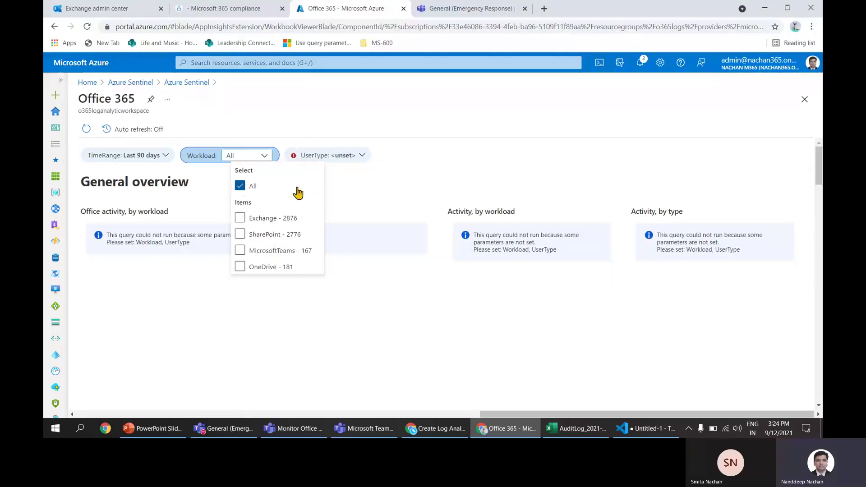
{"action": "left_click", "coordinate": [403, 189]}
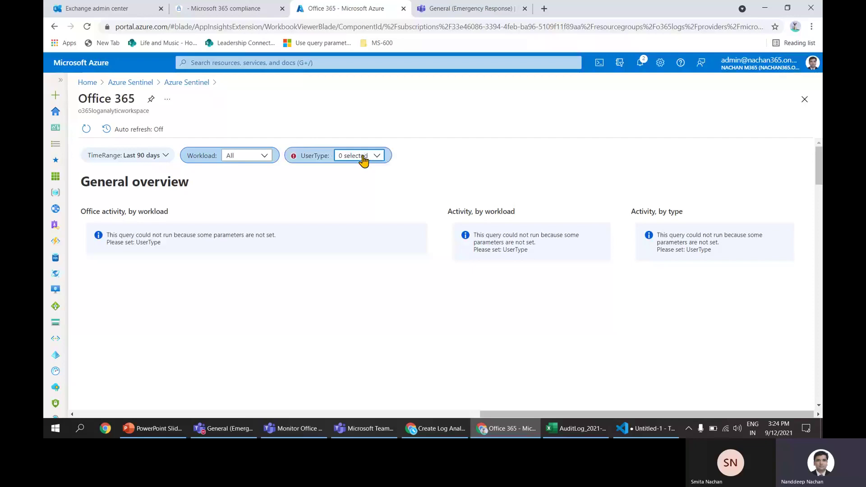
{"action": "left_click", "coordinate": [378, 158]}
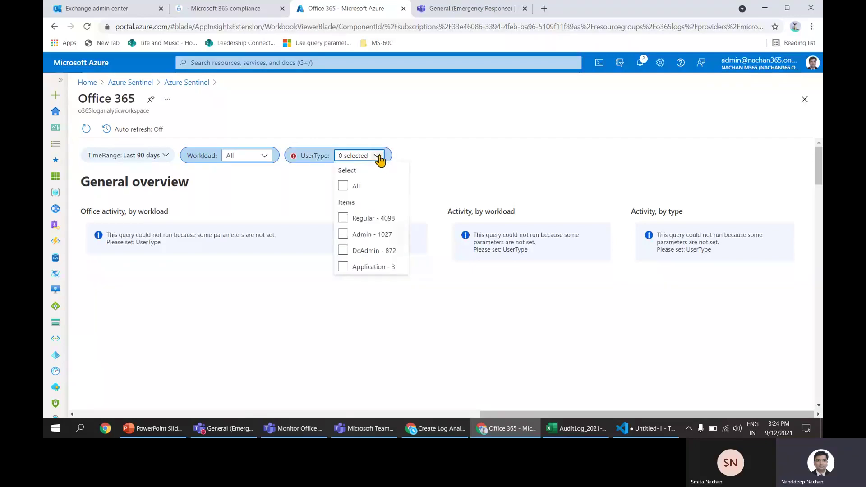
{"action": "left_click", "coordinate": [344, 186]}
{"action": "left_click", "coordinate": [491, 186]}
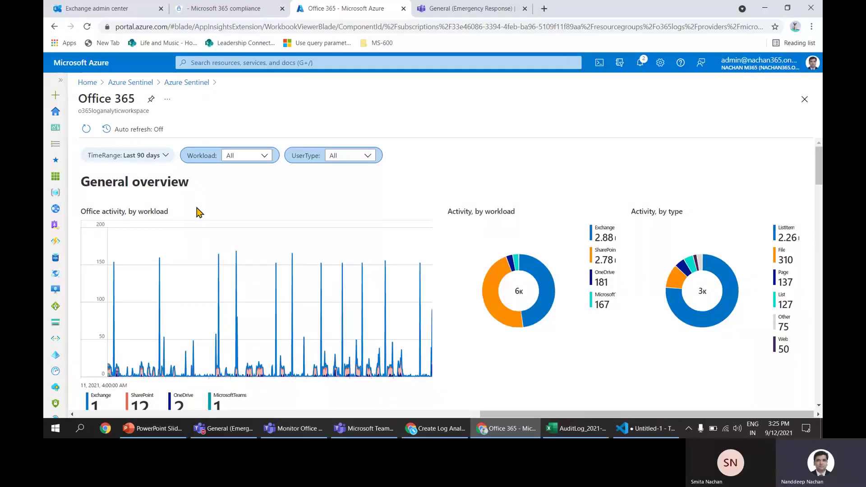
Examine the General overview charts for activity by workload, type and user type, admin activities, and group, user, folder and file changes.
{"action": "scroll", "coordinate": [198, 212], "scroll_direction": "down", "scroll_amount": 1}
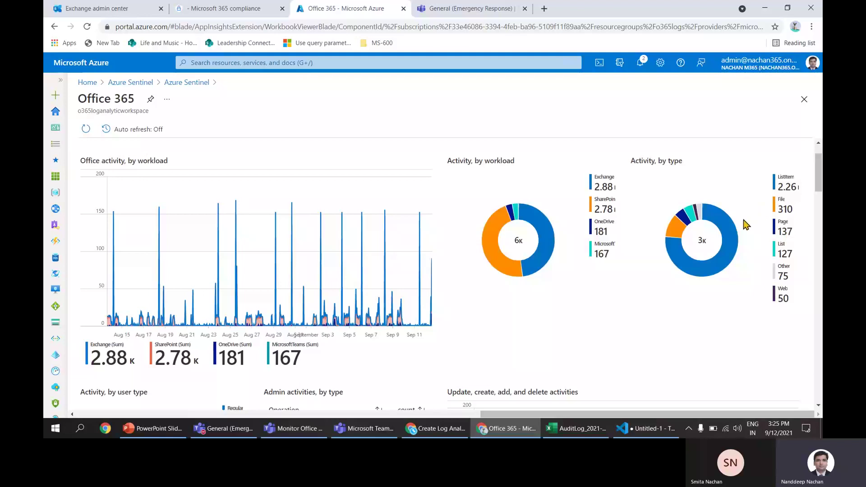
{"action": "scroll", "coordinate": [744, 282], "scroll_direction": "down", "scroll_amount": 2}
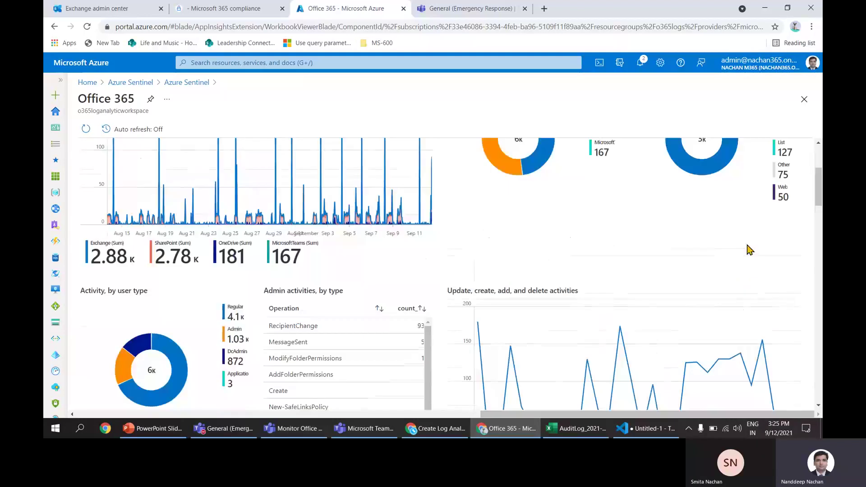
{"action": "scroll", "coordinate": [722, 246], "scroll_direction": "down", "scroll_amount": 2}
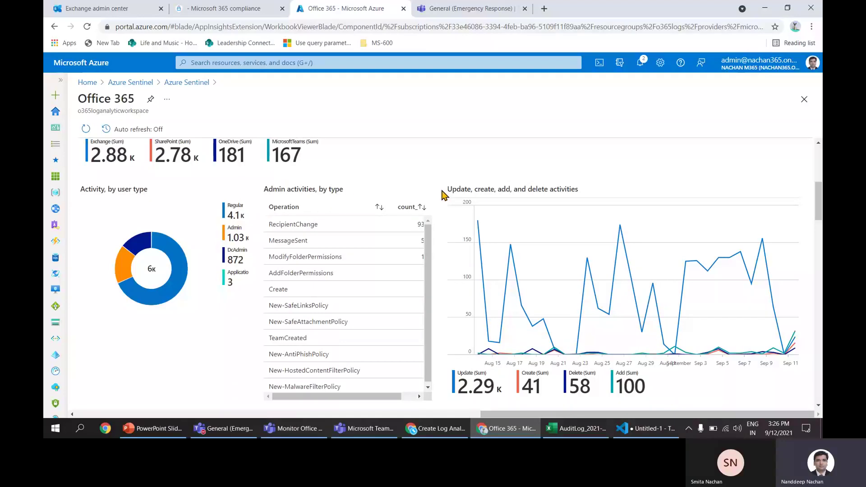
{"action": "scroll", "coordinate": [446, 194], "scroll_direction": "down", "scroll_amount": 1}
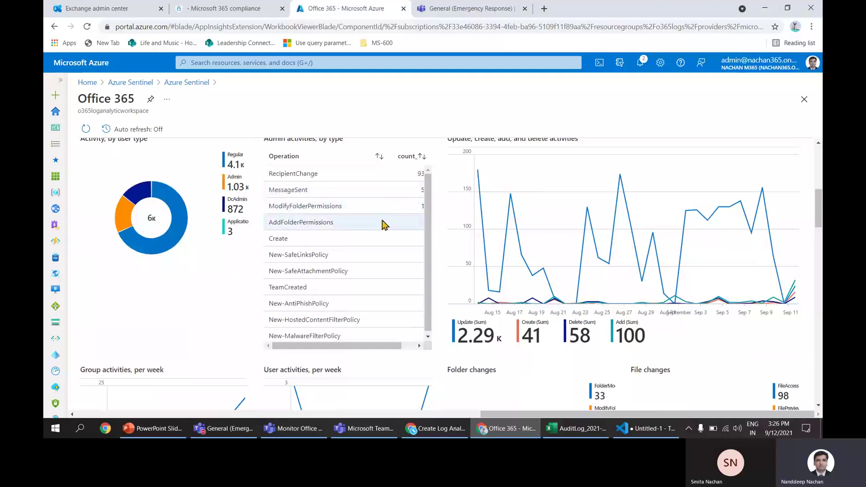
{"action": "scroll", "coordinate": [425, 224], "scroll_direction": "up", "scroll_amount": 1}
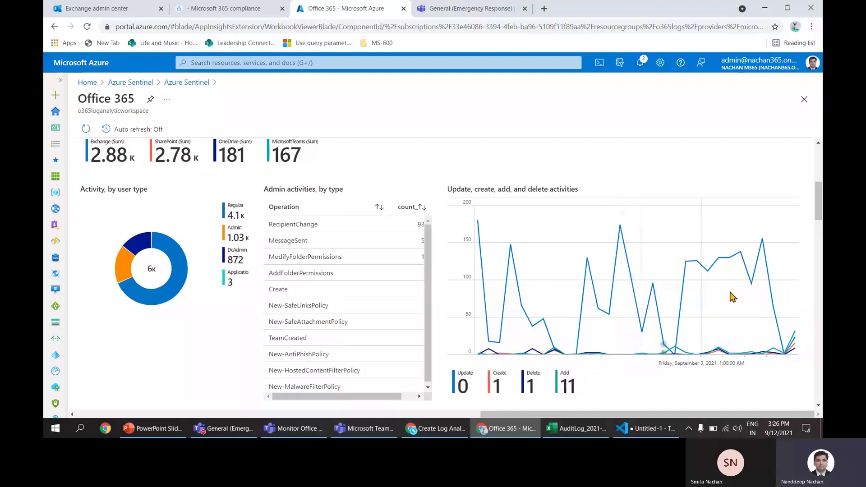
{"action": "scroll", "coordinate": [794, 279], "scroll_direction": "down", "scroll_amount": 5}
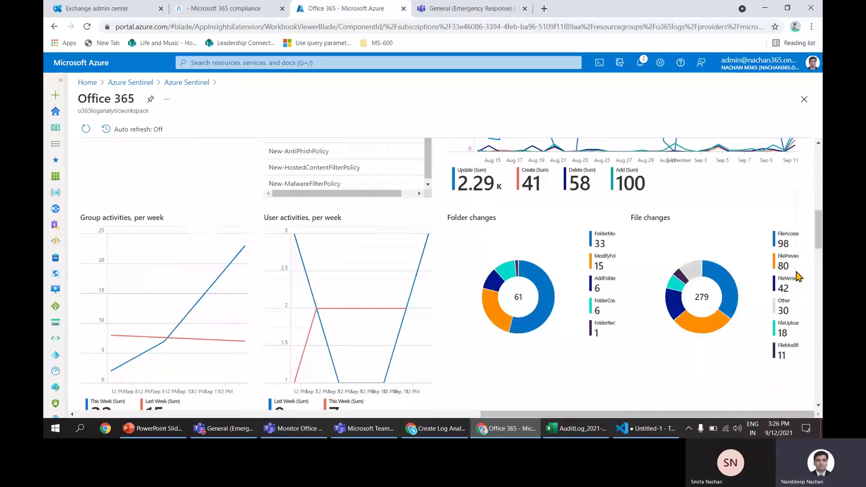
{"action": "scroll", "coordinate": [798, 277], "scroll_direction": "down", "scroll_amount": 1}
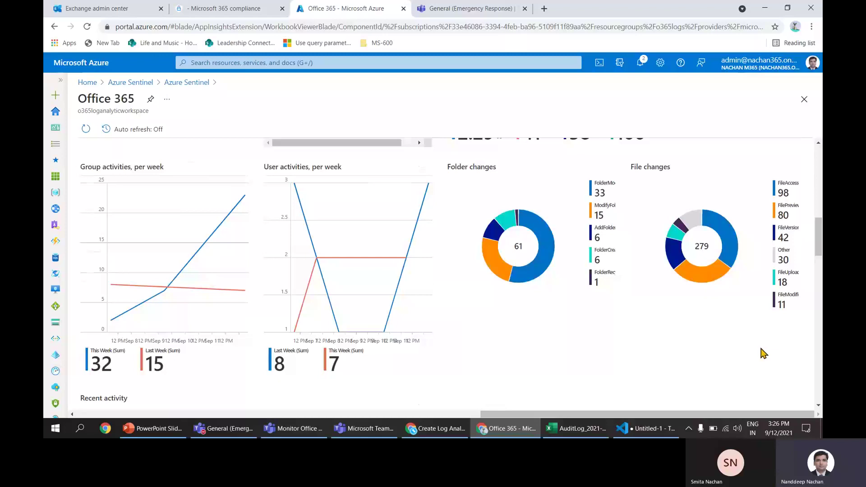
Review the workbook's Recent activity records and the User activities table with its operation counts and trends.
{"action": "scroll", "coordinate": [761, 353], "scroll_direction": "down", "scroll_amount": 2}
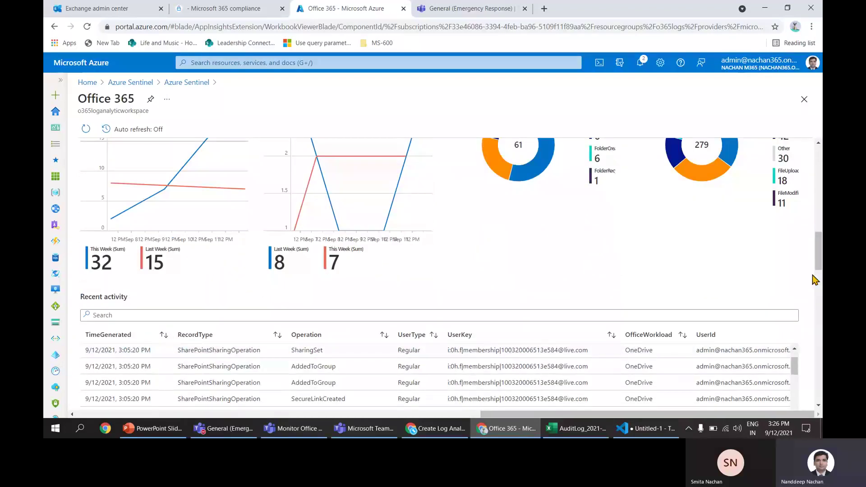
{"action": "scroll", "coordinate": [815, 280], "scroll_direction": "down", "scroll_amount": 1}
{"action": "scroll", "coordinate": [814, 280], "scroll_direction": "down", "scroll_amount": 2}
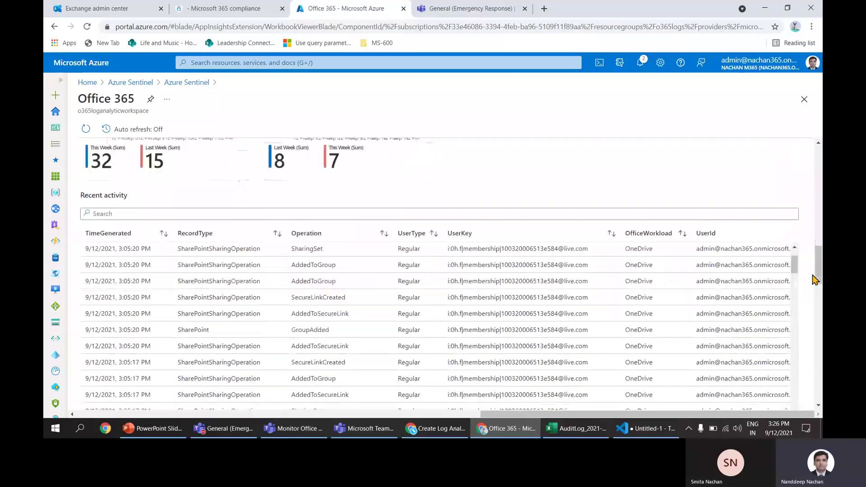
{"action": "scroll", "coordinate": [815, 280], "scroll_direction": "up", "scroll_amount": 1}
{"action": "scroll", "coordinate": [819, 256], "scroll_direction": "down", "scroll_amount": 5}
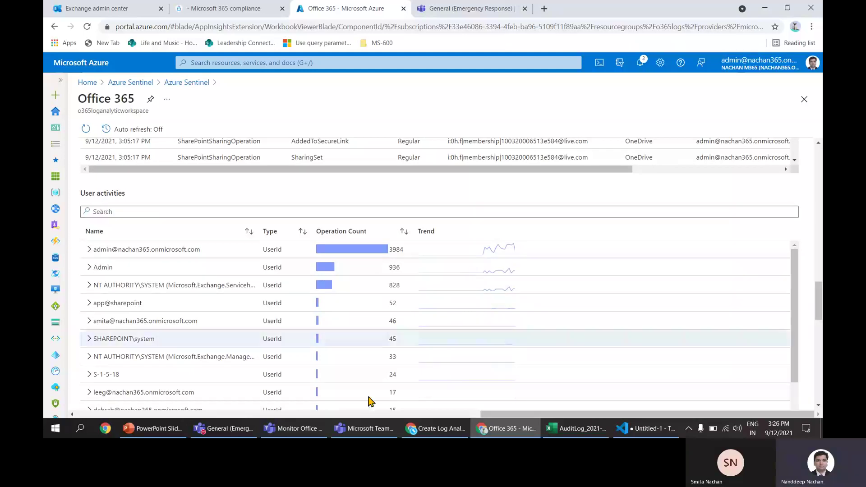
{"action": "scroll", "coordinate": [765, 317], "scroll_direction": "down", "scroll_amount": 1}
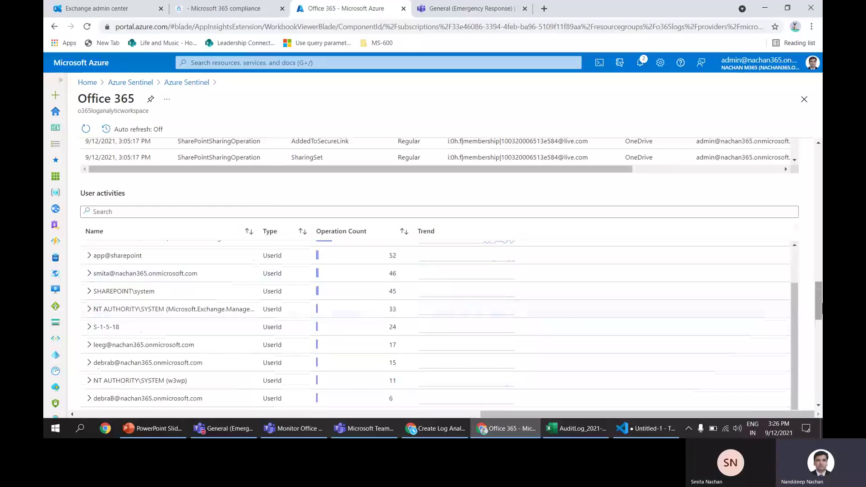
{"action": "scroll", "coordinate": [766, 318], "scroll_direction": "down", "scroll_amount": 3}
Examine the SharePoint & OneDrive and Exchange sections, and return to the start of the workbook.
{"action": "scroll", "coordinate": [821, 307], "scroll_direction": "down", "scroll_amount": 2}
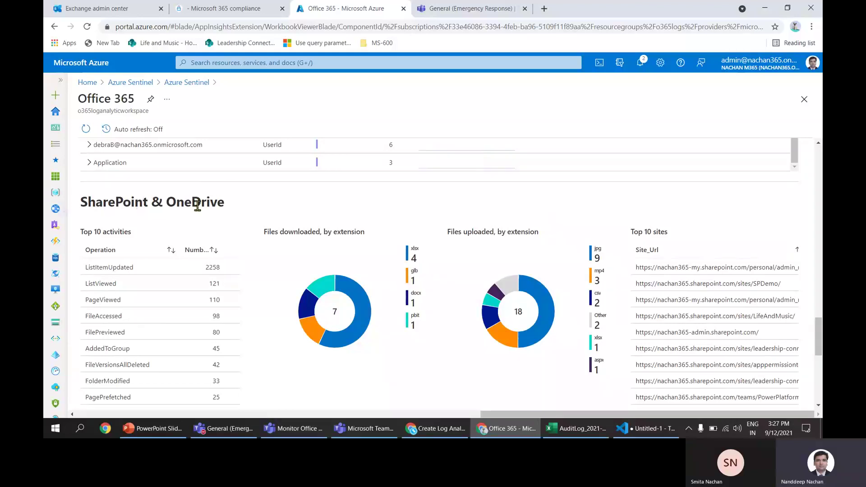
{"action": "scroll", "coordinate": [323, 221], "scroll_direction": "down", "scroll_amount": 2}
{"action": "scroll", "coordinate": [323, 220], "scroll_direction": "up", "scroll_amount": 1}
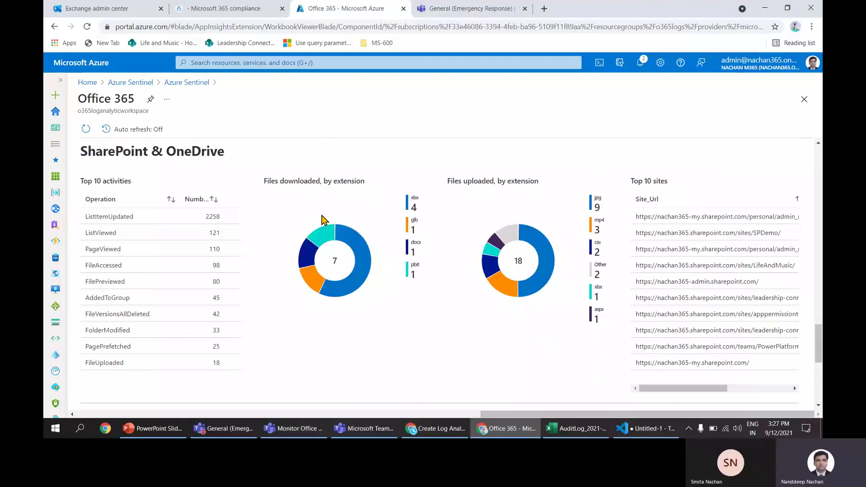
{"action": "scroll", "coordinate": [321, 217], "scroll_direction": "down", "scroll_amount": 4}
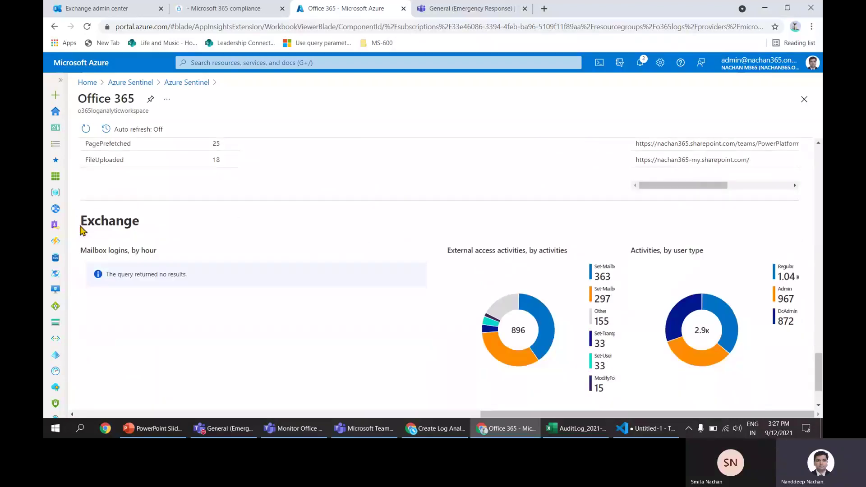
{"action": "scroll", "coordinate": [205, 234], "scroll_direction": "down", "scroll_amount": 2}
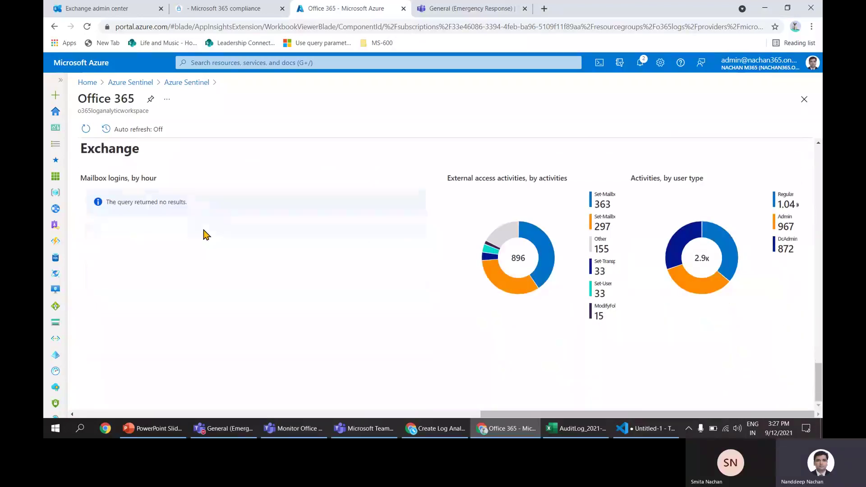
{"action": "scroll", "coordinate": [241, 242], "scroll_direction": "up", "scroll_amount": 15}
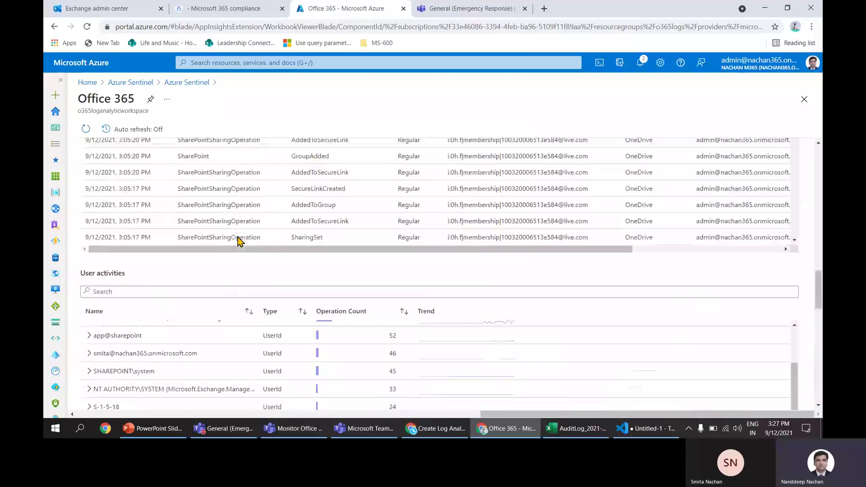
{"action": "scroll", "coordinate": [241, 242], "scroll_direction": "up", "scroll_amount": 10}
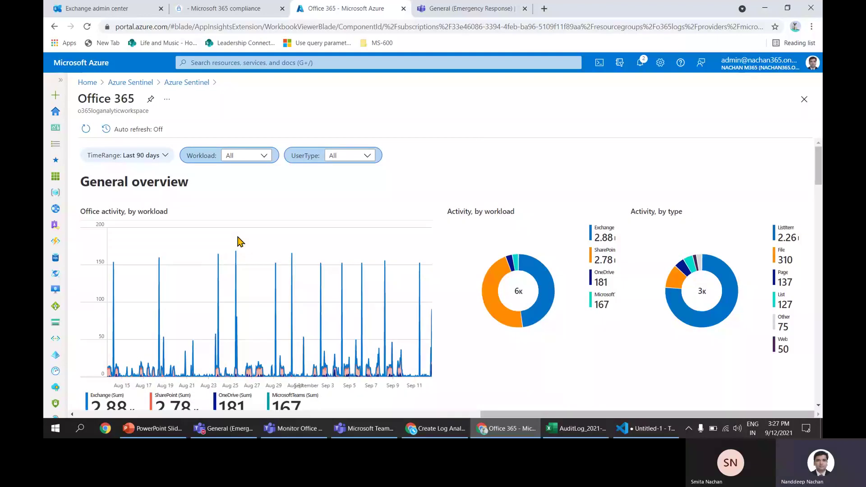
Add a new workbook from the Azure Sentinel Workbooks page and switch it to edit mode.
{"action": "left_click", "coordinate": [190, 83]}
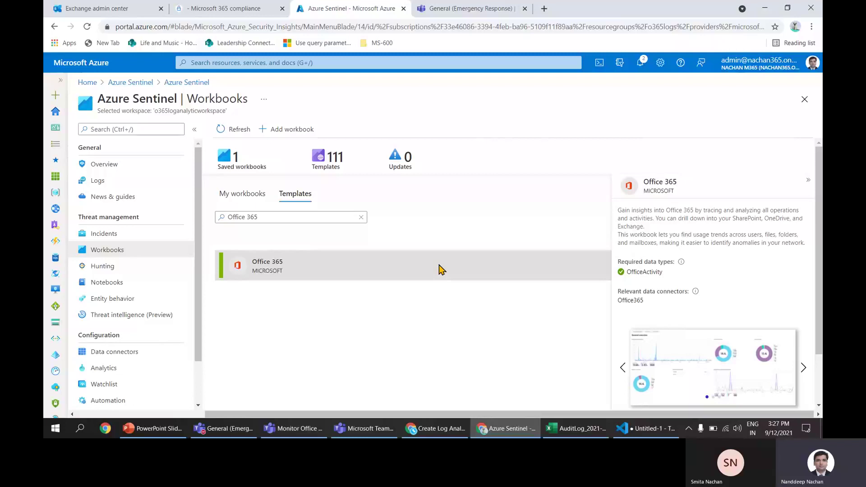
{"action": "left_click", "coordinate": [279, 131]}
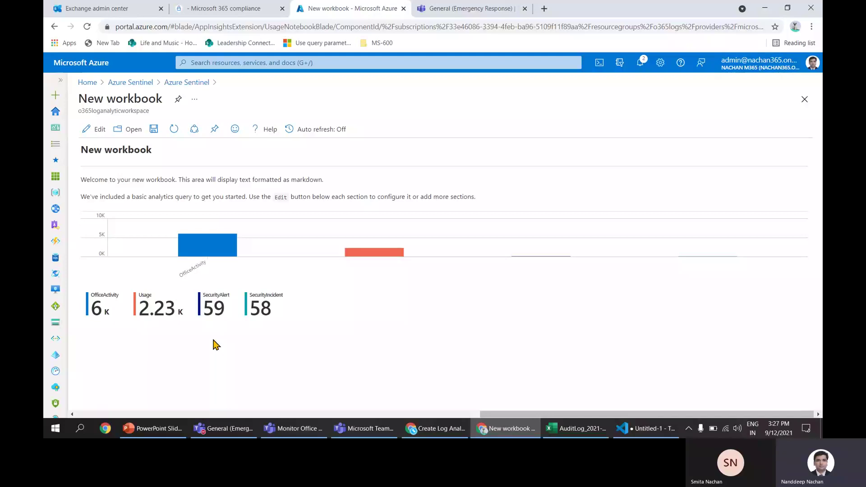
{"action": "left_click", "coordinate": [80, 131]}
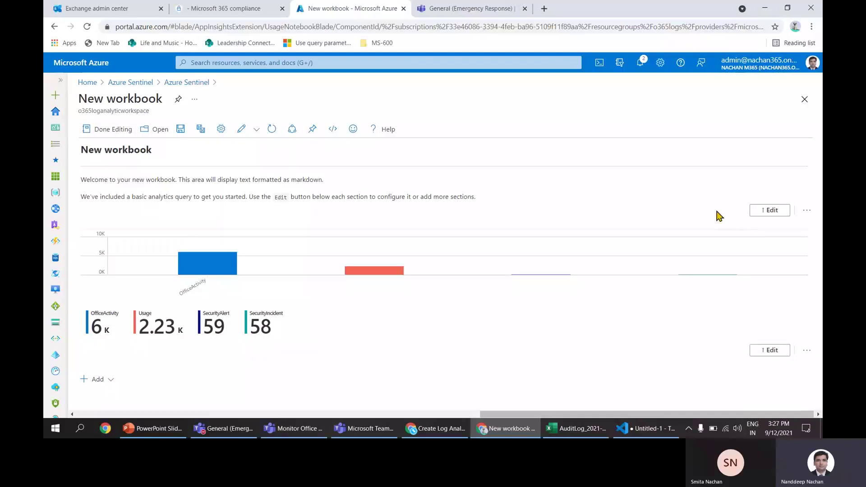
Change the text item's markdown heading to "SPO Site Creation" and finish editing that item.
{"action": "left_click", "coordinate": [768, 210]}
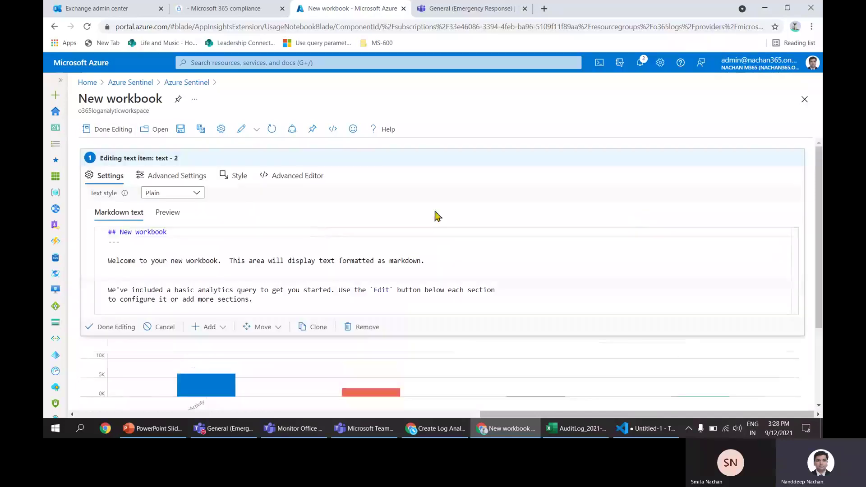
{"action": "left_click_drag", "start_coordinate": [121, 233], "coordinate": [174, 233]}
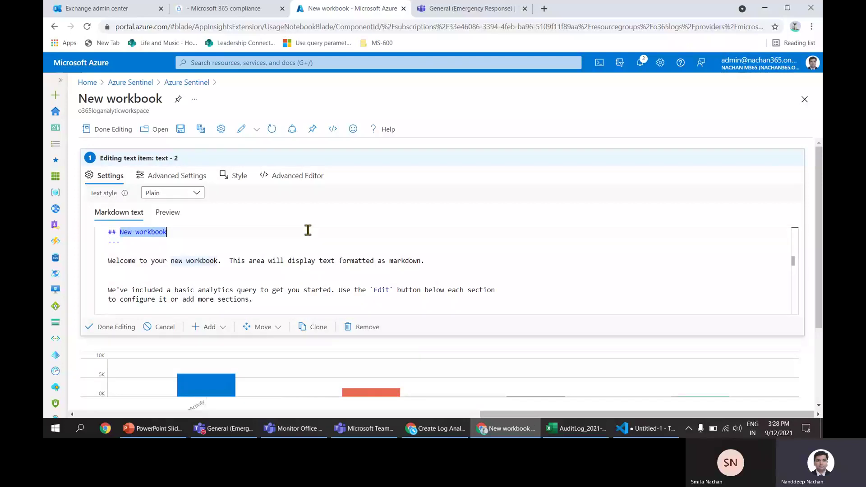
{"action": "type", "text": "S"}
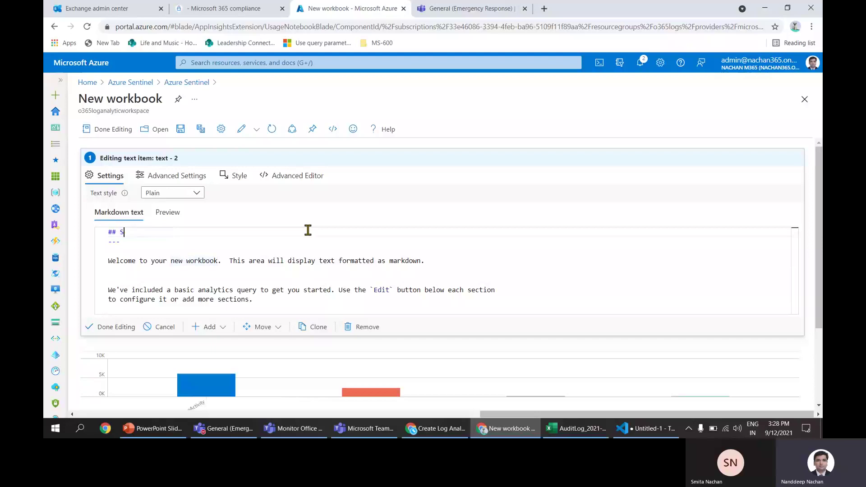
{"action": "type", "text": "PO S"}
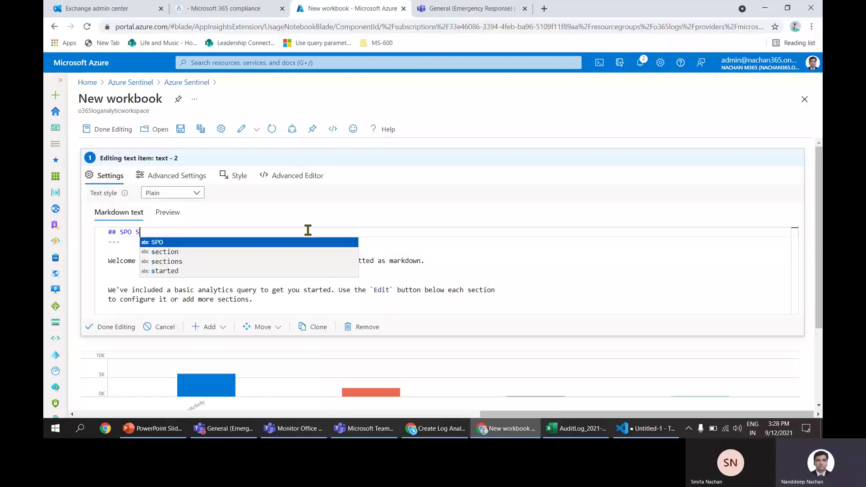
{"action": "type", "text": "ite c"}
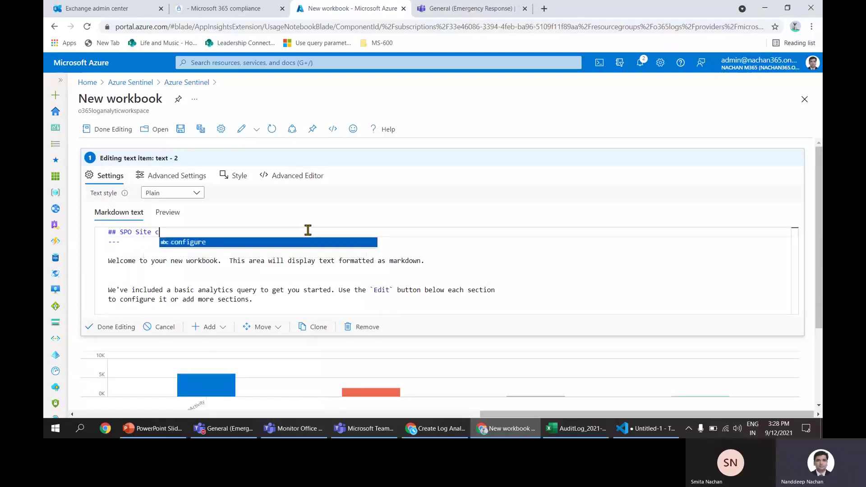
{"action": "key", "text": "BackSpace"}
{"action": "type", "text": "Creat"}
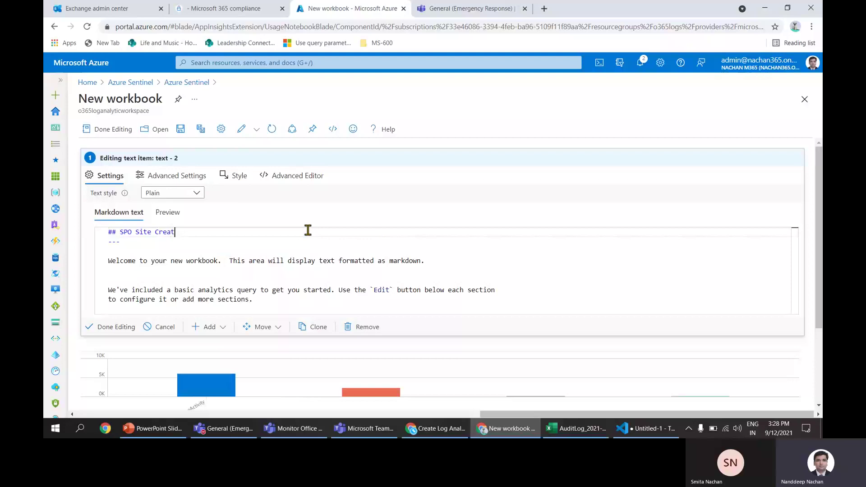
{"action": "type", "text": "ion"}
{"action": "left_click", "coordinate": [278, 300]}
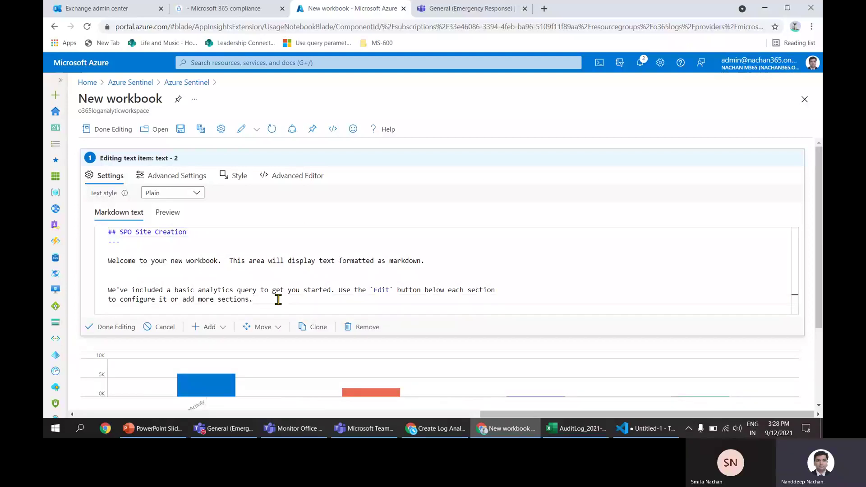
{"action": "left_click", "coordinate": [106, 329]}
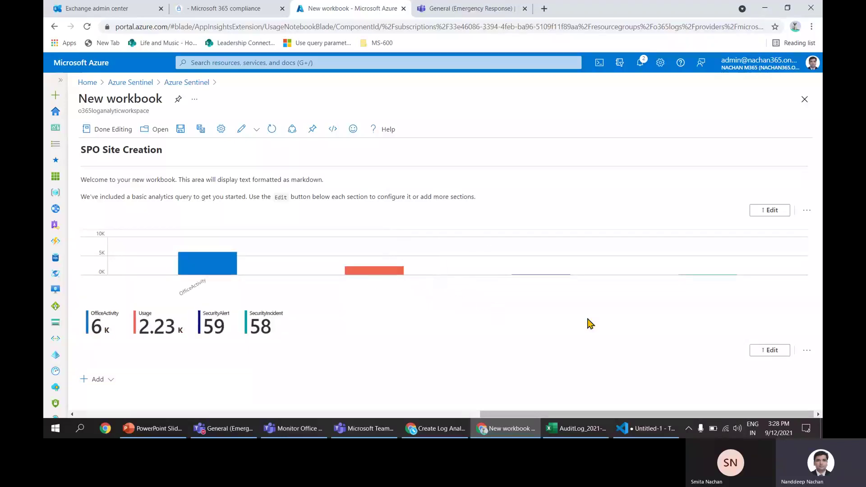
Edit the bar chart's query item, replace its default query with OfficeActivity, and start a run but cancel it.
{"action": "left_click", "coordinate": [783, 352]}
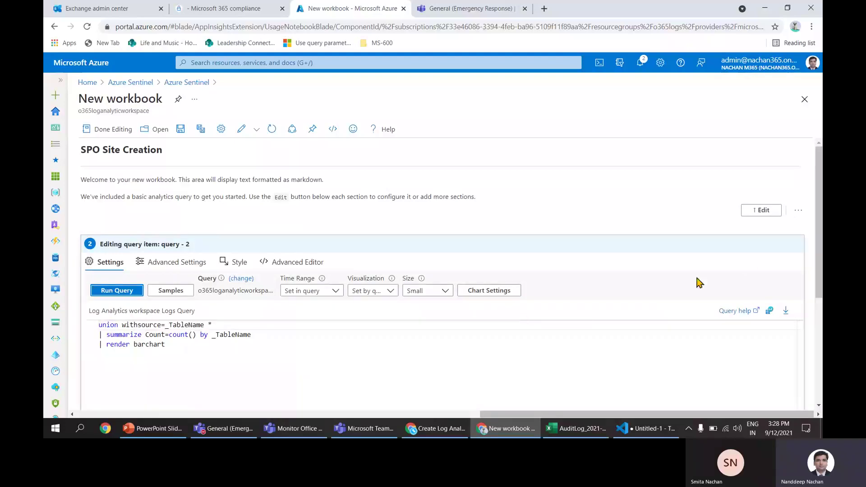
{"action": "scroll", "coordinate": [822, 250], "scroll_direction": "down", "scroll_amount": 1}
{"action": "scroll", "coordinate": [822, 252], "scroll_direction": "down", "scroll_amount": 1}
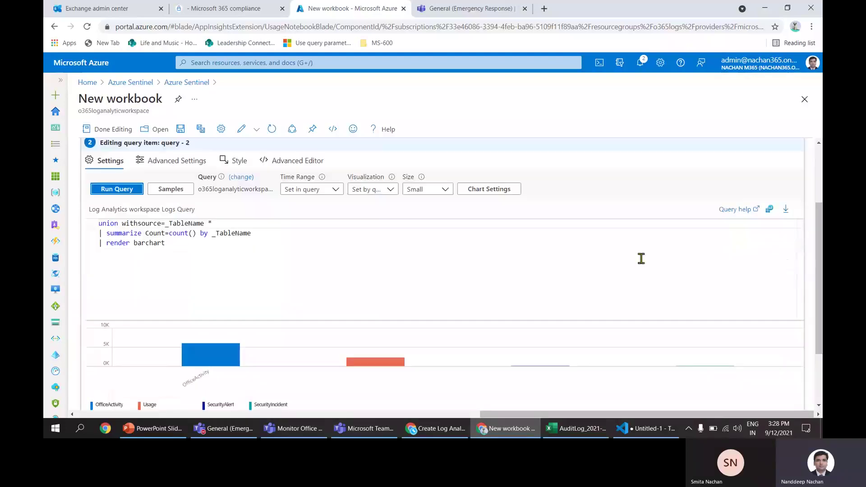
{"action": "left_click", "coordinate": [259, 251]}
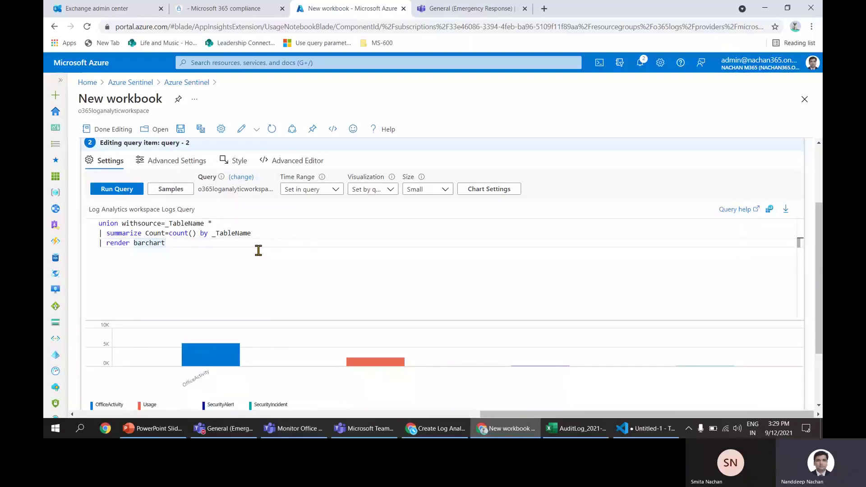
{"action": "left_click_drag", "start_coordinate": [225, 243], "coordinate": [78, 219]}
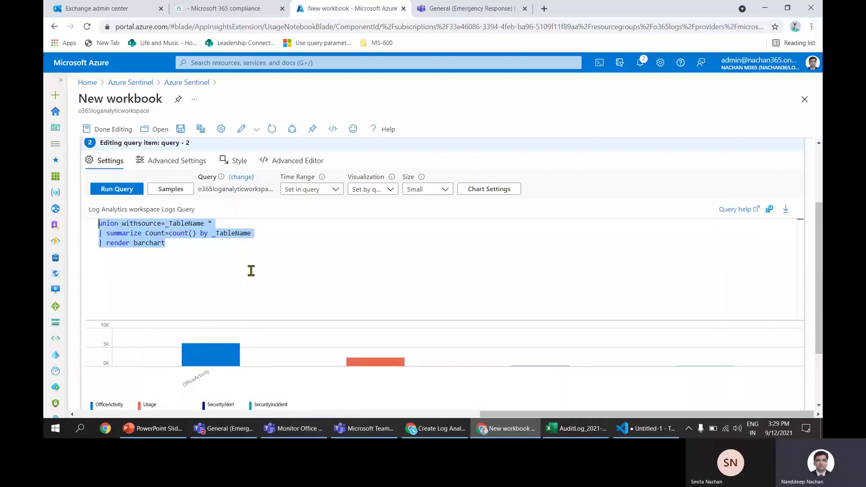
{"action": "type", "text": "OfficeA"}
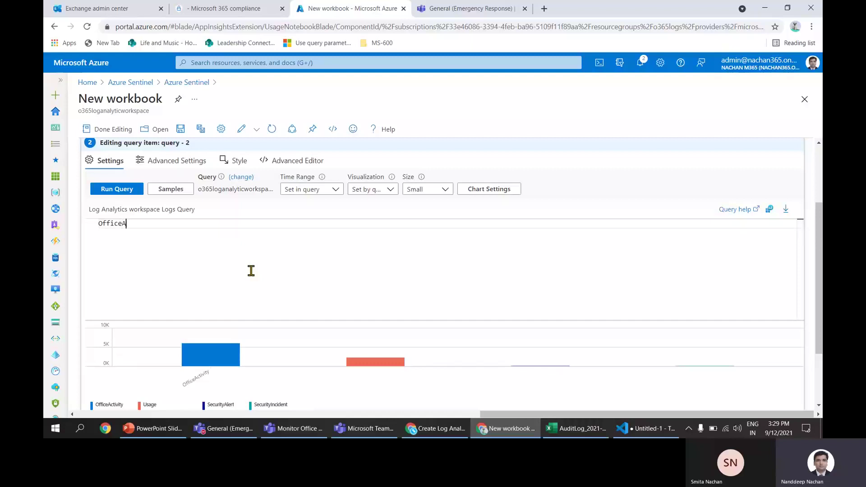
{"action": "type", "text": "ctivity"}
{"action": "left_click", "coordinate": [125, 192]}
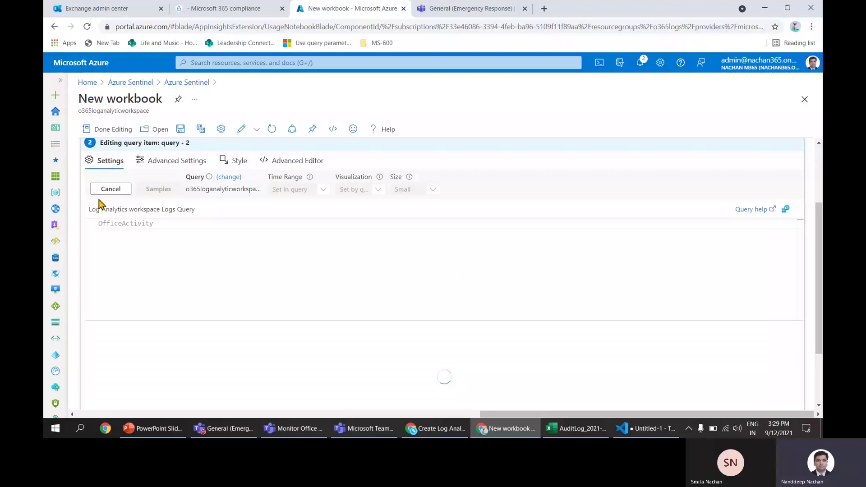
{"action": "left_click", "coordinate": [110, 190]}
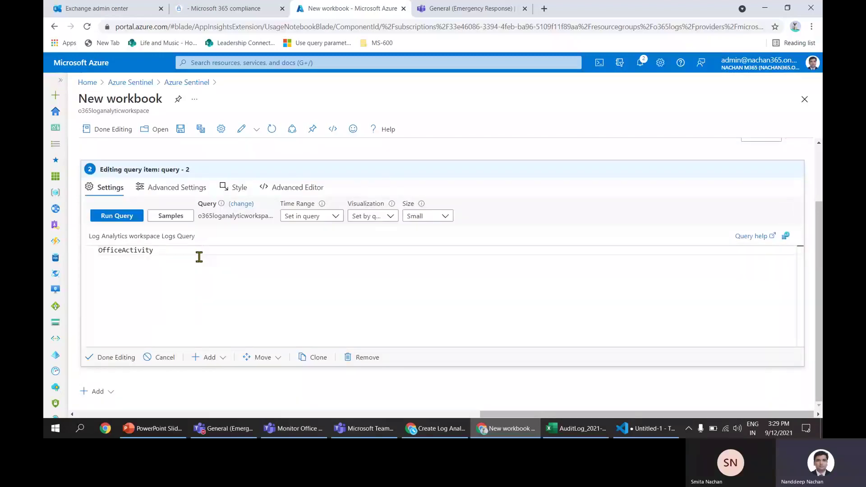
Add the filter line | where OfficeWorkload == "SharePoint" below OfficeActivity in the query.
{"action": "key", "text": "Return"}
{"action": "type", "text": "| "}
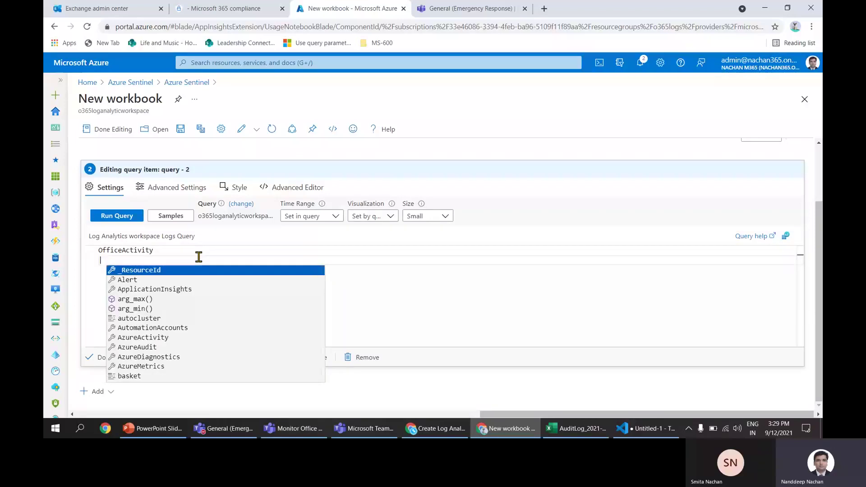
{"action": "type", "text": "where"}
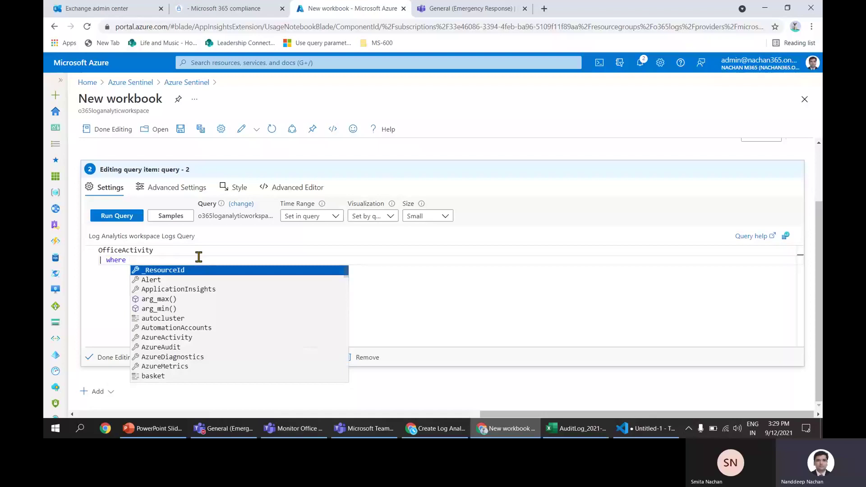
{"action": "type", "text": " OfficeW"}
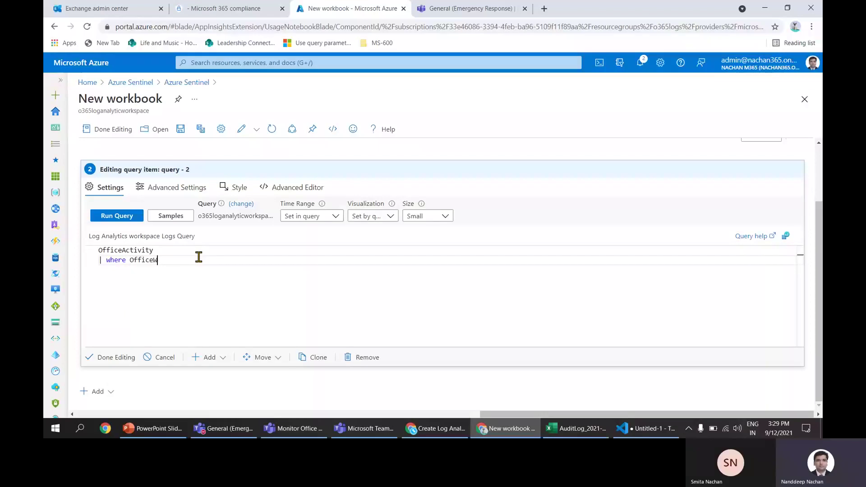
{"action": "type", "text": "orkload "}
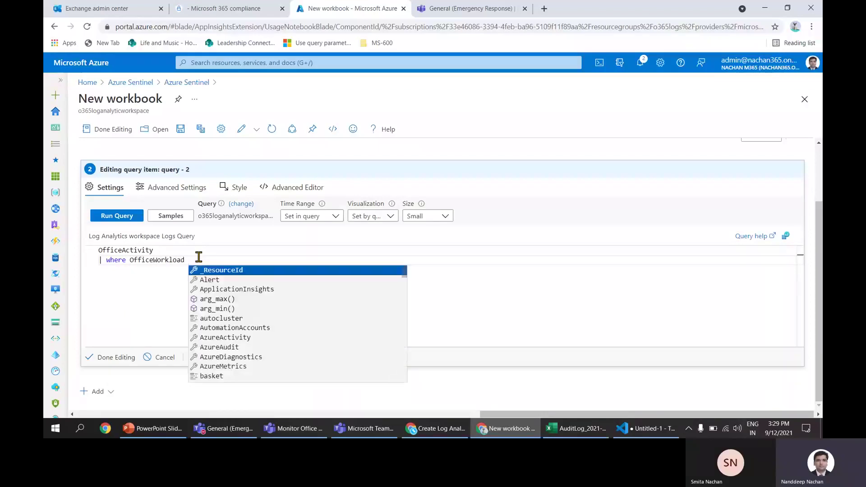
{"action": "type", "text": "=="}
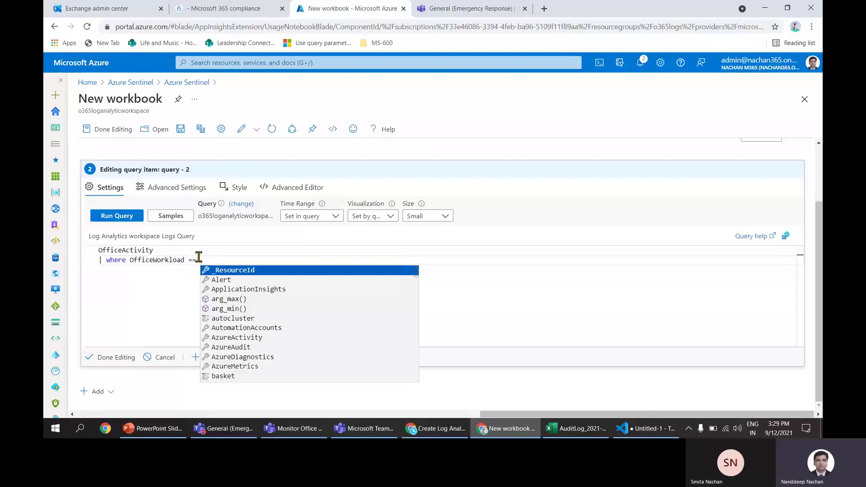
{"action": "type", "text": " \"ShareP"}
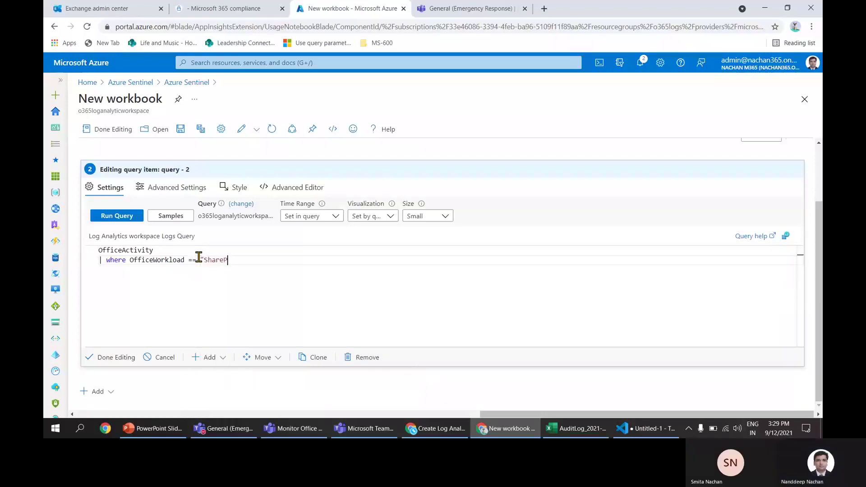
{"action": "type", "text": "oint\""}
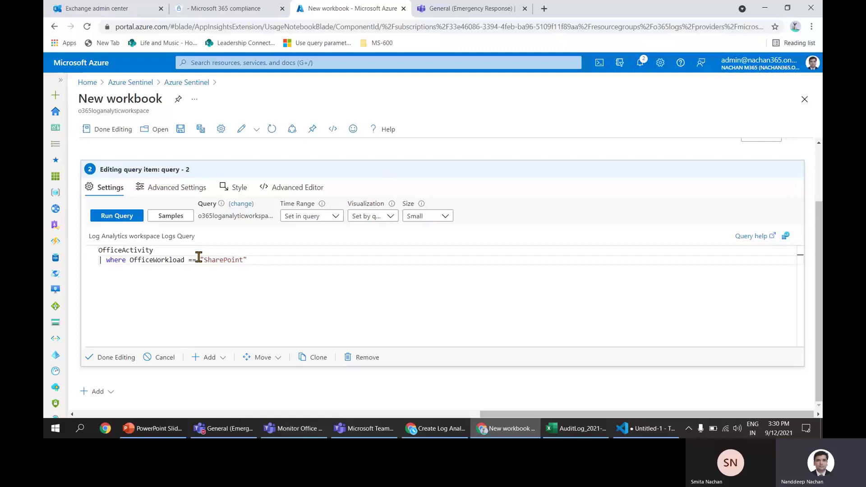
Add the filter line | where Operation == "SiteCollectionCreated", run the query and look through the columns of the returned records.
{"action": "type", "text": "|"}
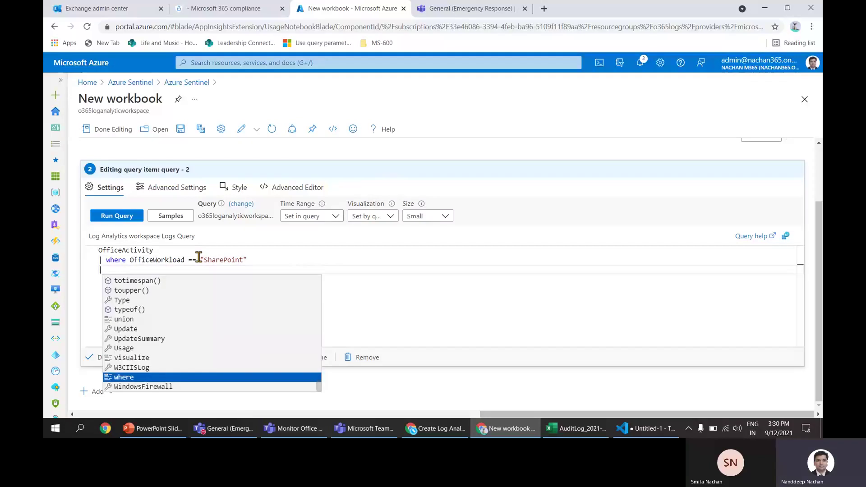
{"action": "type", "text": " where"}
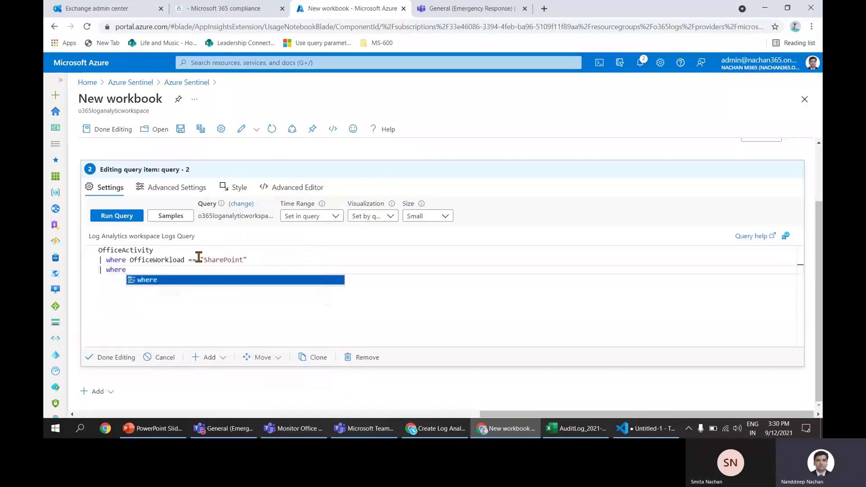
{"action": "type", "text": " Operation "}
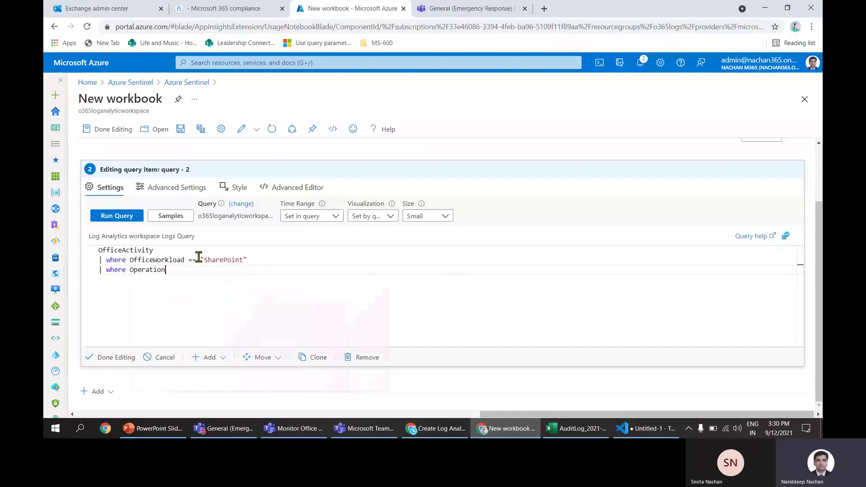
{"action": "type", "text": "== \"\"SiteCo"}
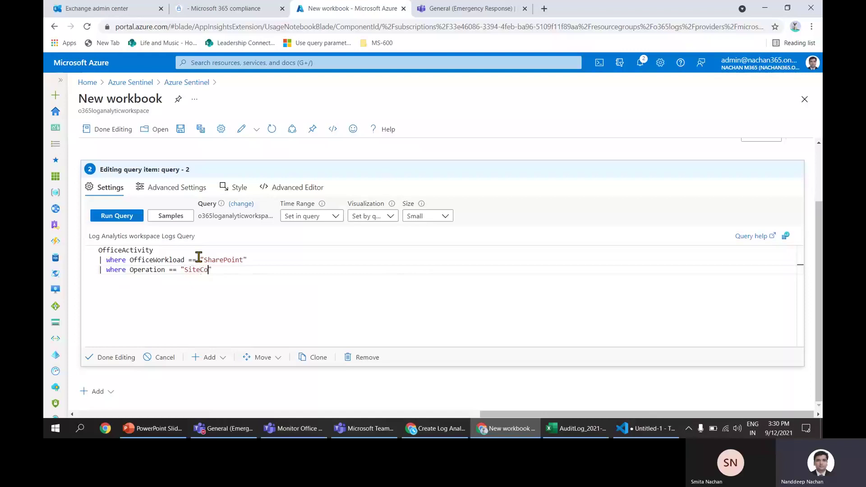
{"action": "type", "text": "llectionCreated"}
{"action": "left_click", "coordinate": [278, 248]}
{"action": "left_click", "coordinate": [127, 216]}
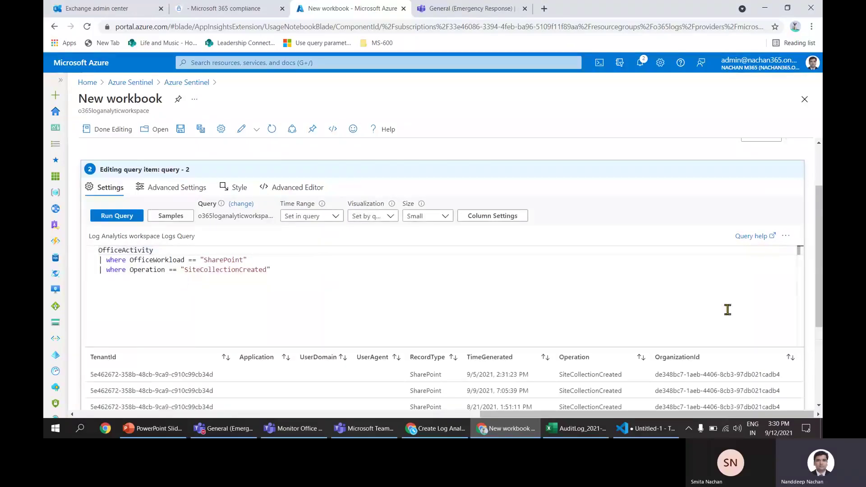
{"action": "scroll", "coordinate": [815, 280], "scroll_direction": "down", "scroll_amount": 2}
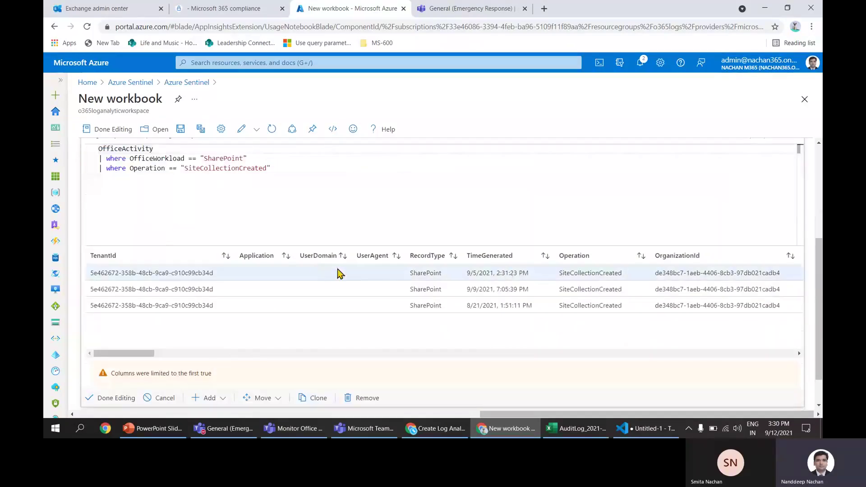
{"action": "scroll", "coordinate": [569, 273], "scroll_direction": "down", "scroll_amount": 1}
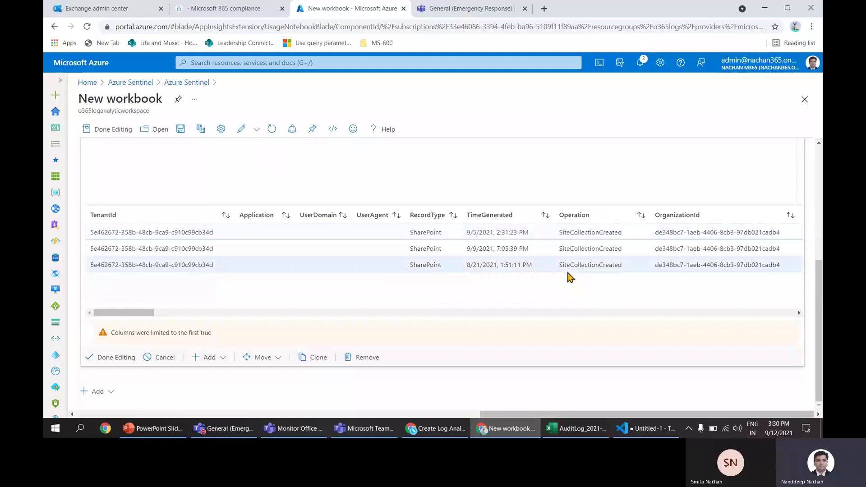
{"action": "scroll", "coordinate": [589, 246], "scroll_direction": "up", "scroll_amount": 1}
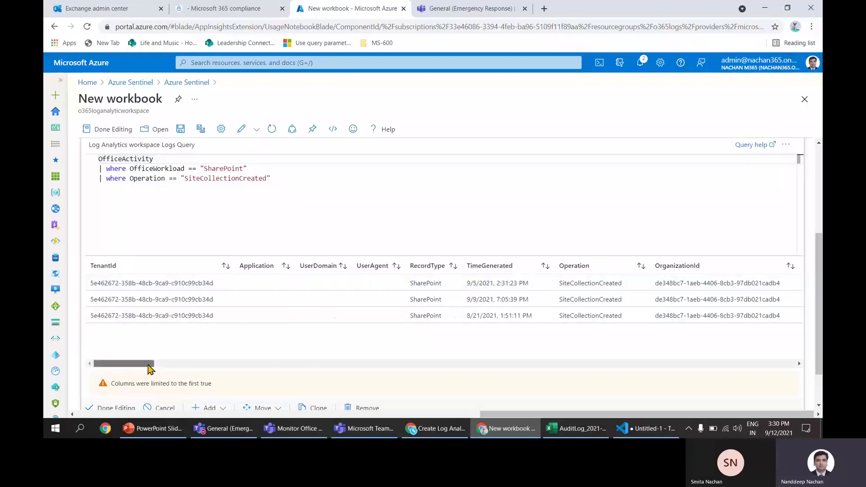
{"action": "left_click_drag", "start_coordinate": [149, 363], "coordinate": [159, 363]}
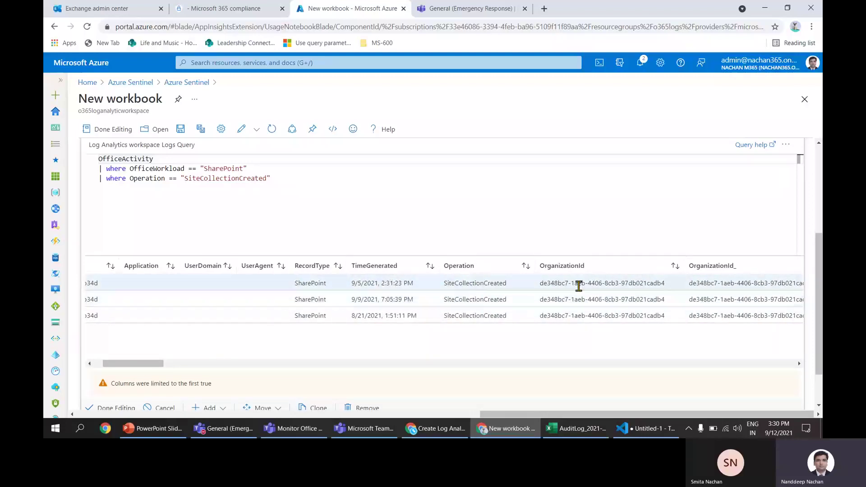
{"action": "left_click_drag", "start_coordinate": [152, 364], "coordinate": [102, 364]}
Replace the whole query with the copied one that renders a bar chart of 90 days of SharePoint site creations per day and SiteCreationSource.
{"action": "left_click", "coordinate": [311, 217]}
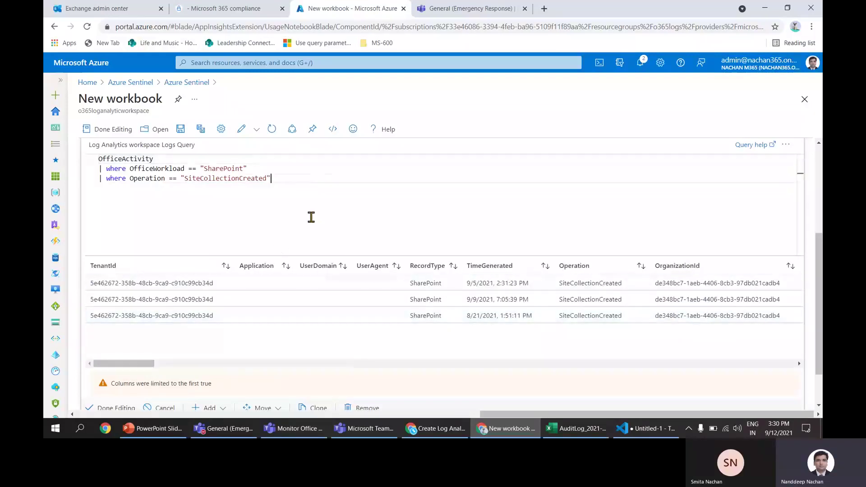
{"action": "left_click_drag", "start_coordinate": [318, 193], "coordinate": [84, 159]}
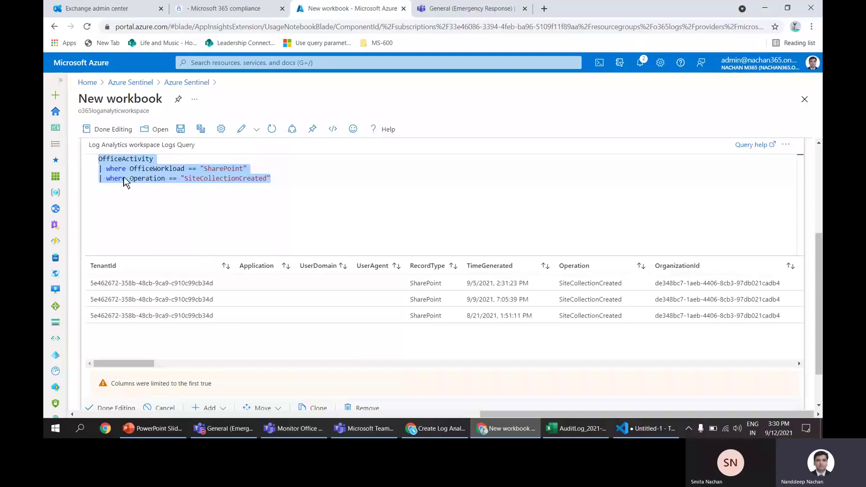
{"action": "key", "text": "ctrl+v"}
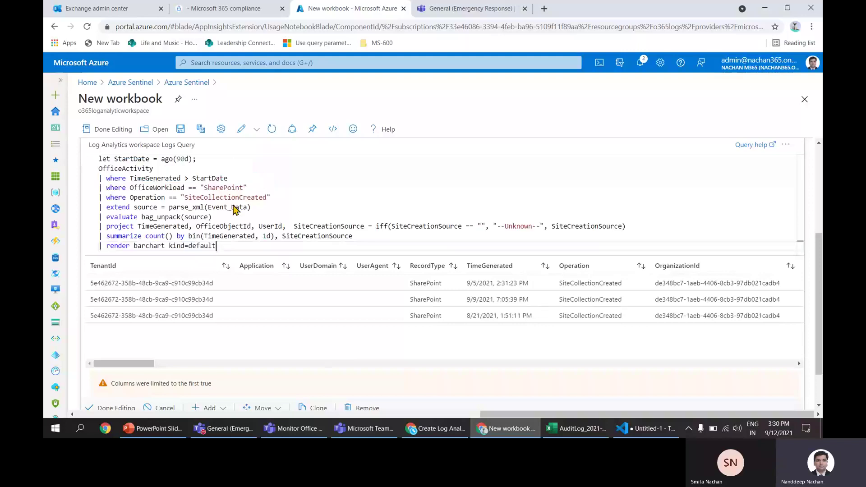
Examine the query line by line: the StartDate variable, the OfficeActivity table, the where filters, and the extend to render lines.
{"action": "left_click", "coordinate": [298, 177]}
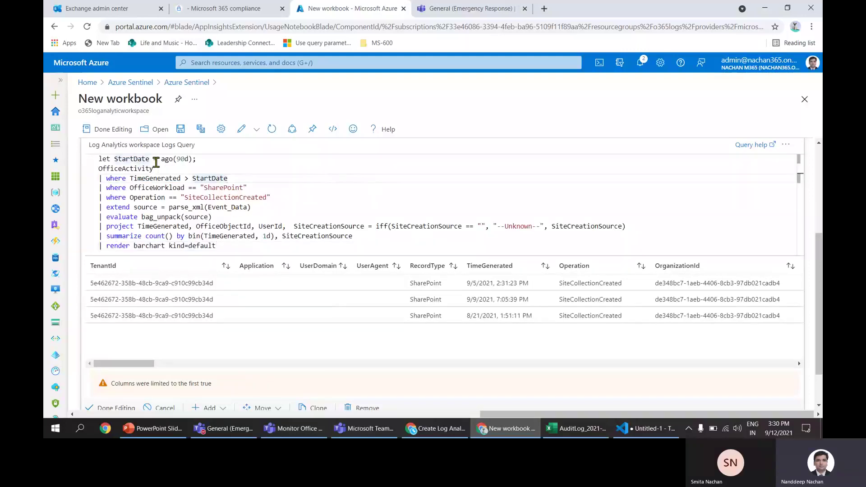
{"action": "left_click", "coordinate": [201, 159]}
{"action": "left_click", "coordinate": [118, 170]}
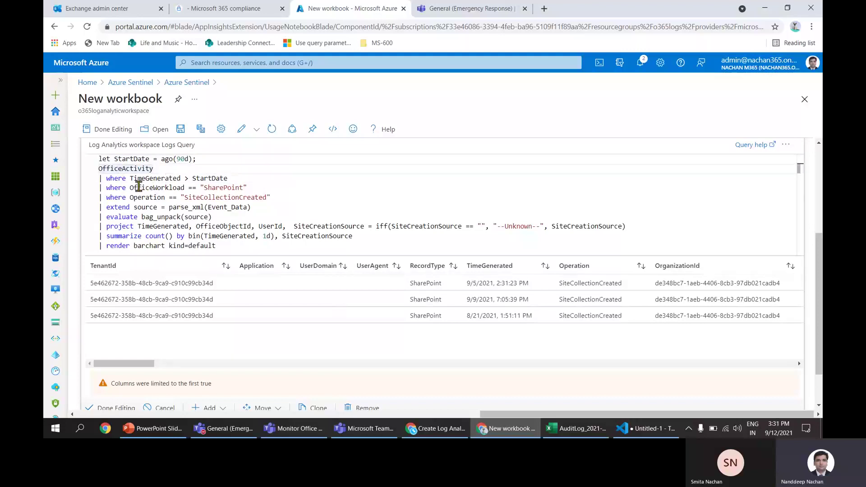
{"action": "left_click", "coordinate": [154, 188]}
{"action": "left_click", "coordinate": [221, 188]}
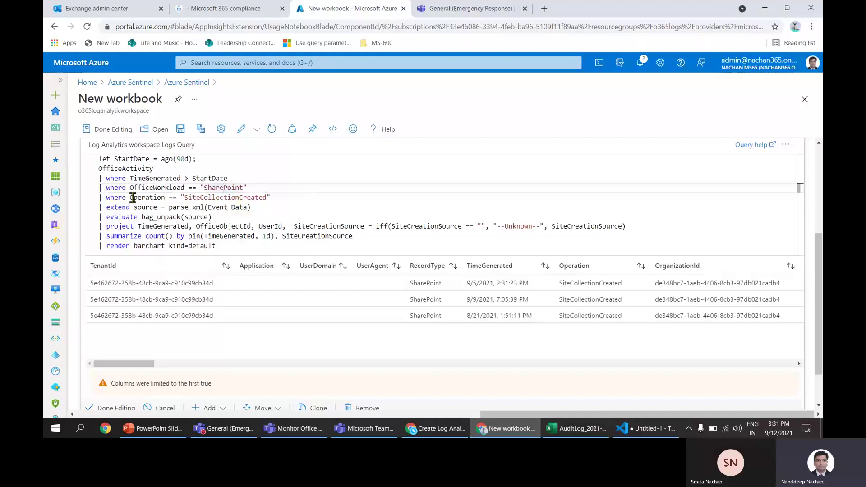
{"action": "left_click", "coordinate": [318, 197]}
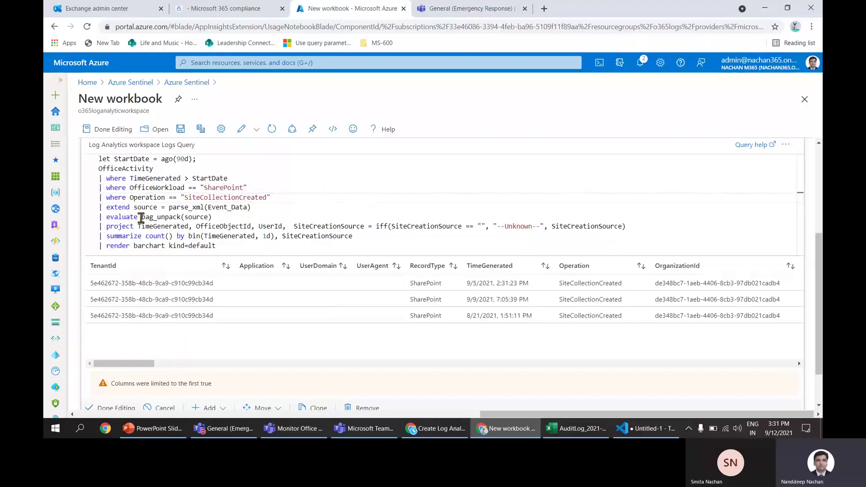
{"action": "left_click_drag", "start_coordinate": [106, 207], "coordinate": [216, 246]}
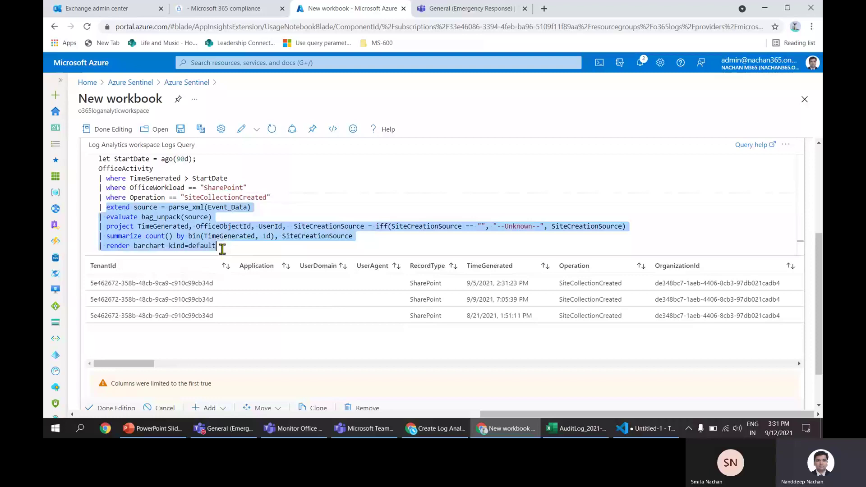
{"action": "left_click", "coordinate": [273, 246]}
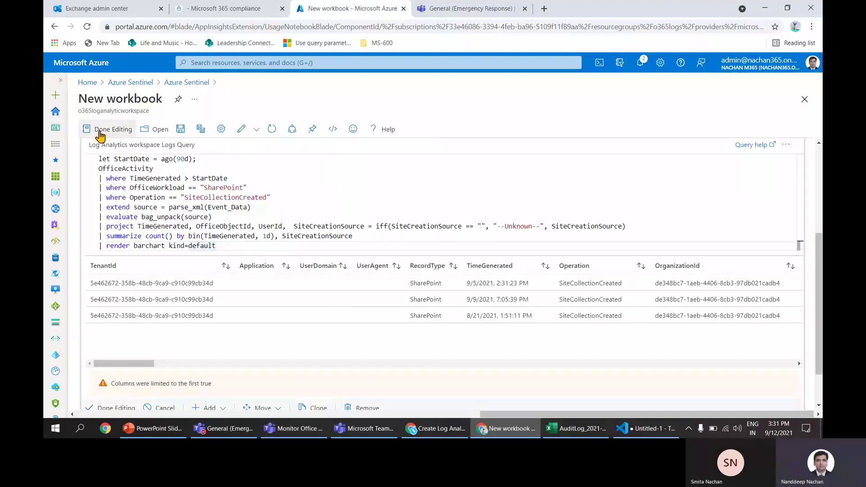
Finish editing the workbook and inspect the date and creation source behind the first two bars of the chart.
{"action": "left_click", "coordinate": [100, 131]}
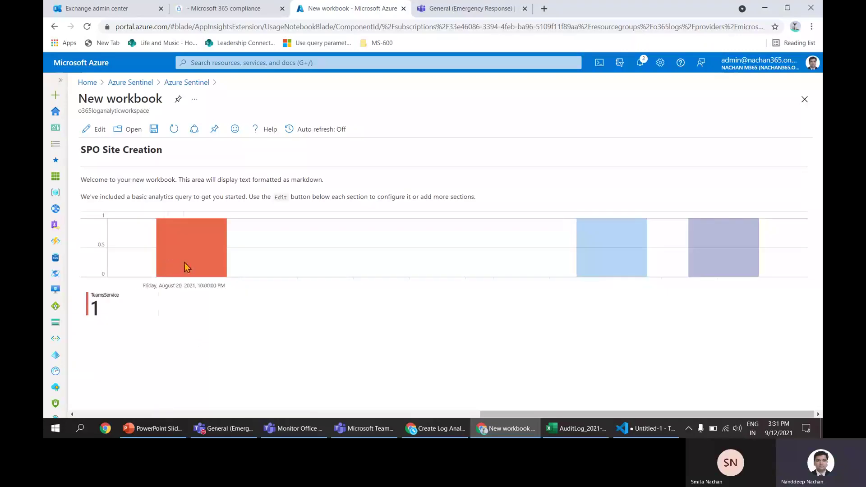
{"action": "mouse_move", "coordinate": [186, 263]}
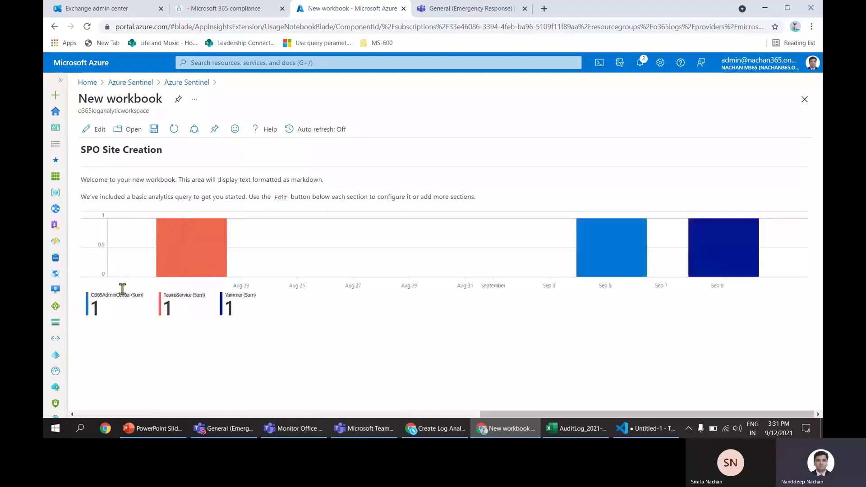
{"action": "mouse_move", "coordinate": [593, 263]}
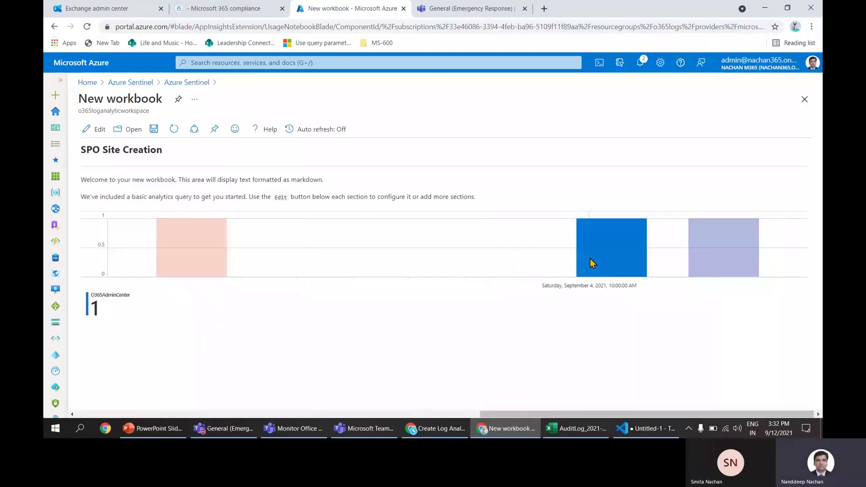
Inspect the last bar of the site creation chart and return to the Sentinel workbooks, discarding the unsaved workbook edits.
{"action": "mouse_move", "coordinate": [738, 248]}
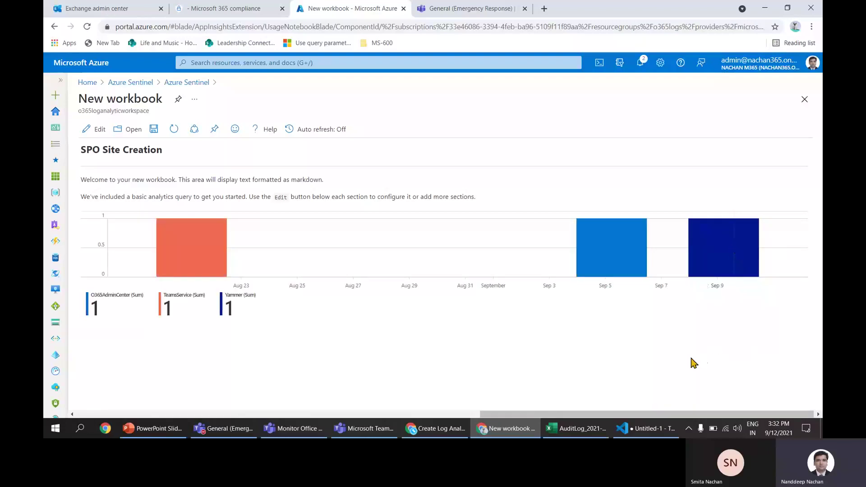
{"action": "left_click", "coordinate": [183, 84]}
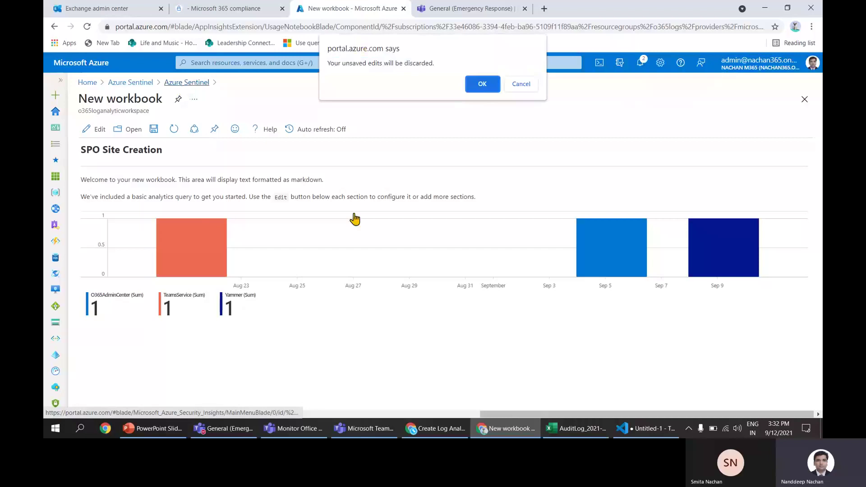
{"action": "left_click", "coordinate": [480, 84]}
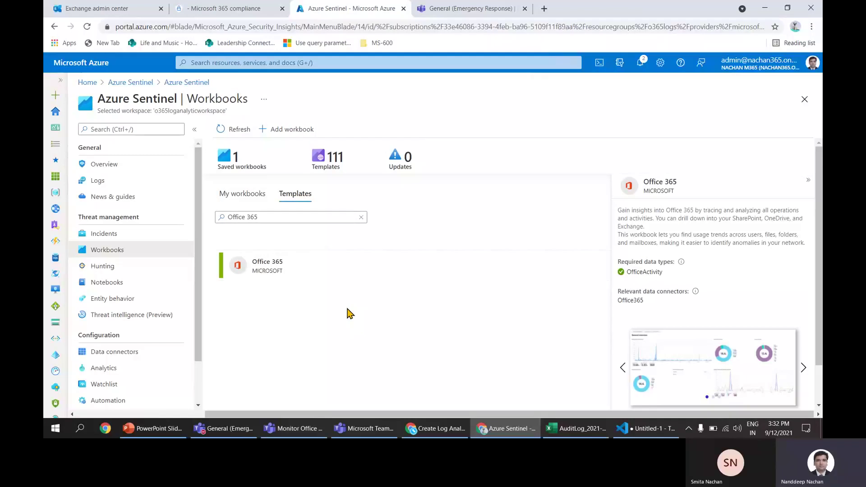
Switch to the PowerPoint slide show and advance past the Analytics title slide to the Analytics bullet points.
{"action": "left_click", "coordinate": [137, 429]}
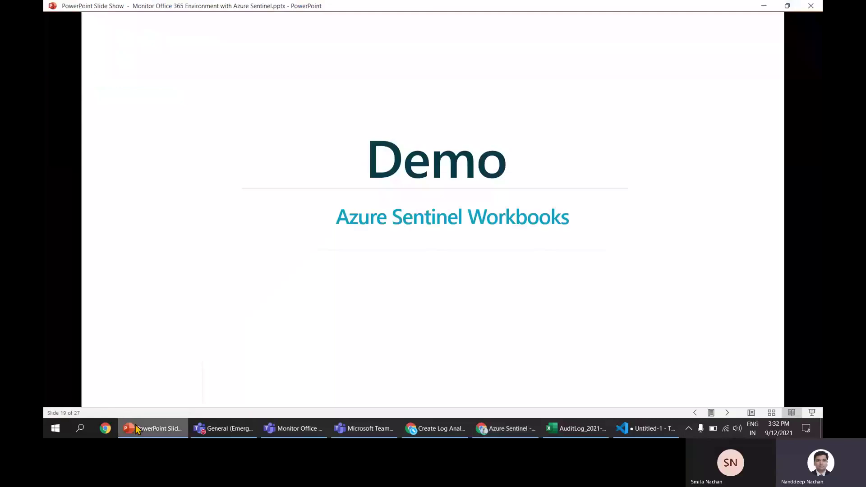
{"action": "key", "text": "Right"}
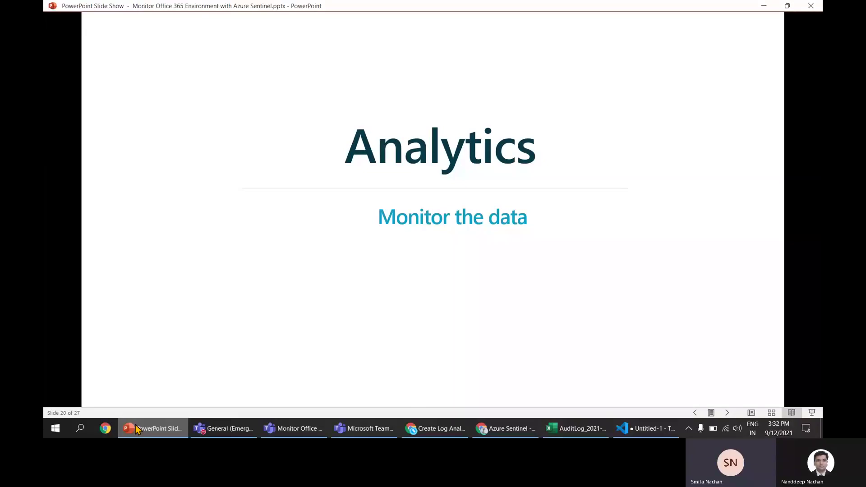
{"action": "key", "text": "Right"}
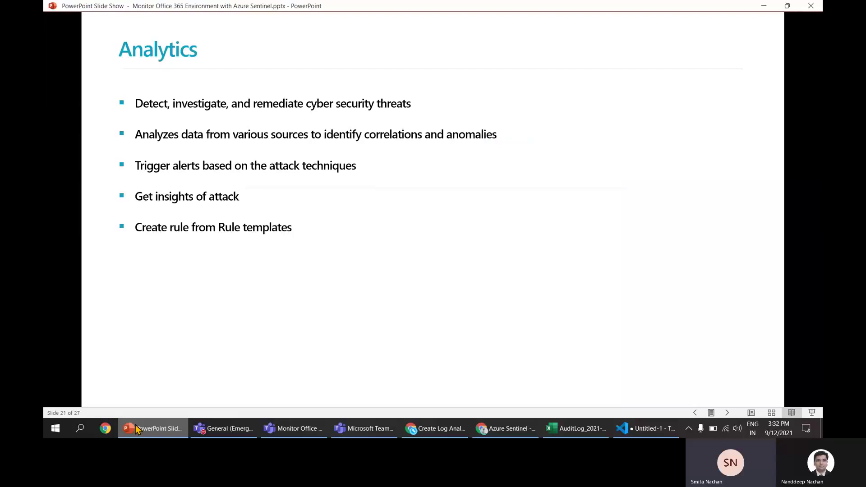
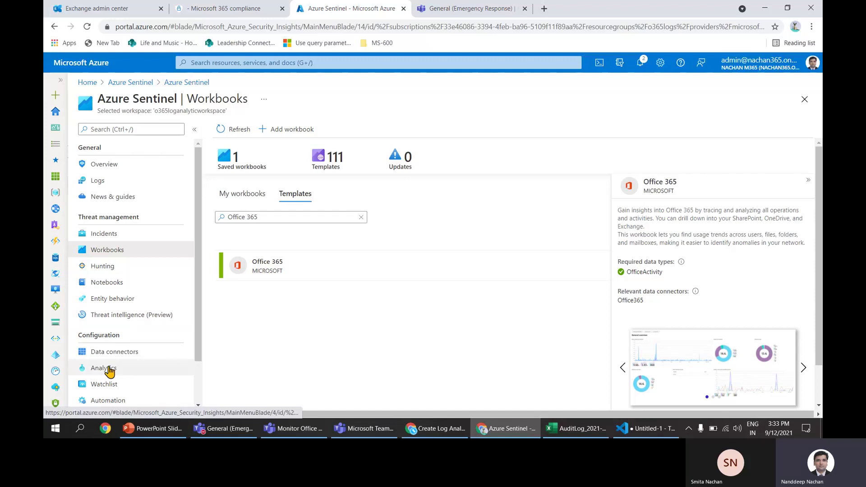
Open the Analytics page of Azure Sentinel and start a new Microsoft incident creation rule.
{"action": "left_click", "coordinate": [104, 369]}
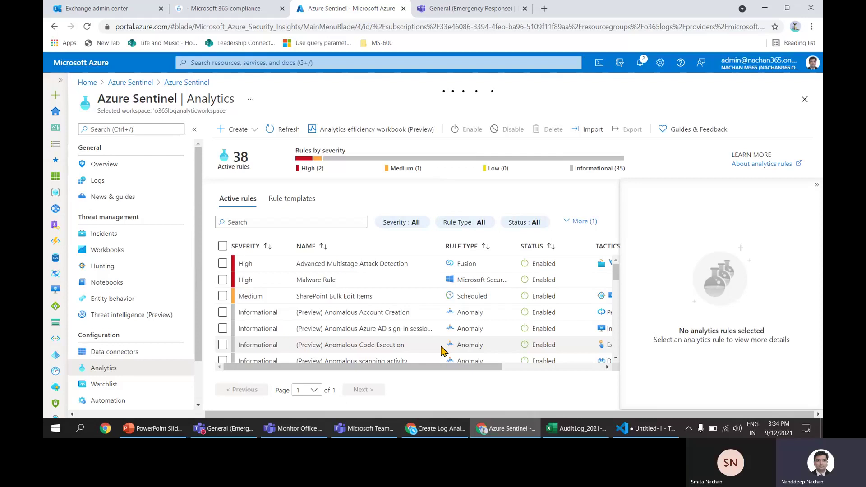
{"action": "left_click", "coordinate": [255, 130]}
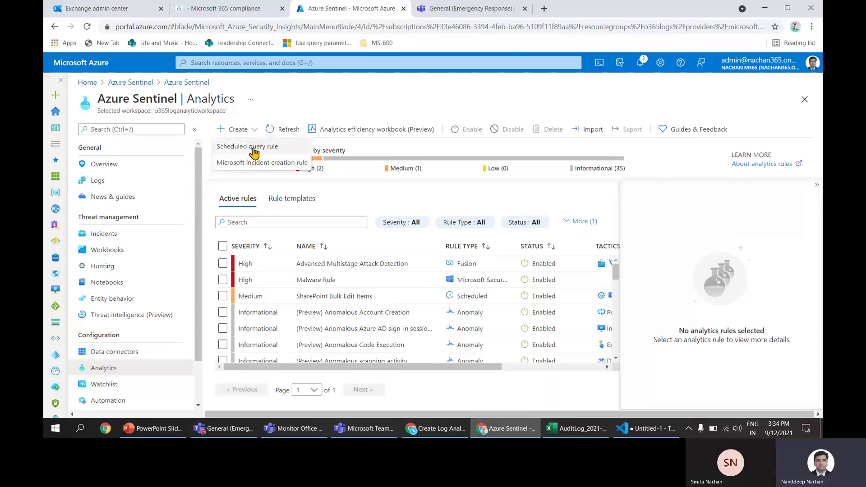
{"action": "left_click", "coordinate": [237, 169]}
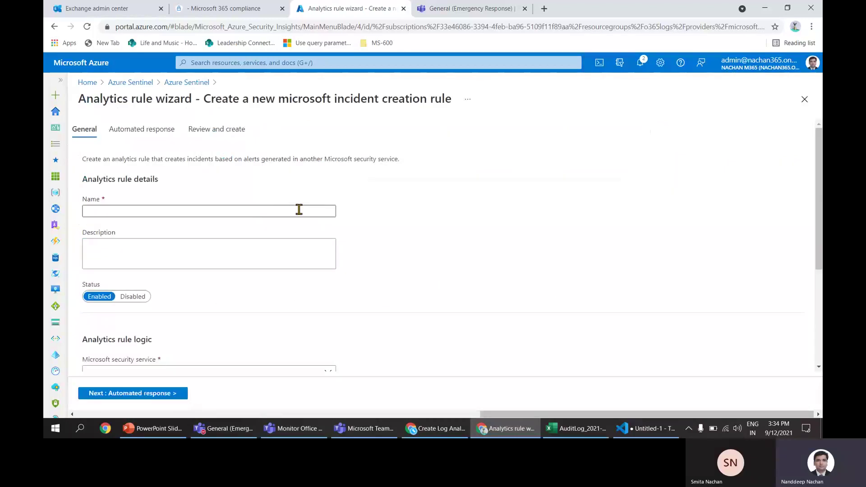
Name the new incident creation rule Demo Incident.
{"action": "left_click", "coordinate": [253, 212]}
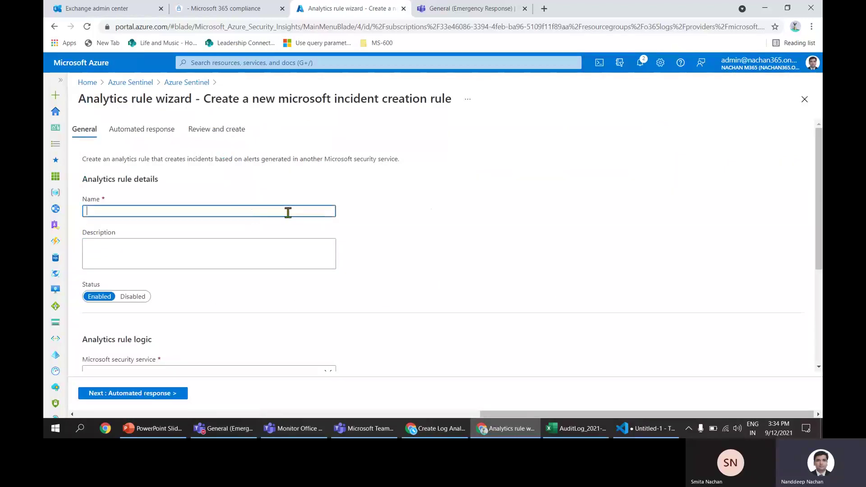
{"action": "scroll", "coordinate": [433, 215], "scroll_direction": "down", "scroll_amount": 1}
{"action": "scroll", "coordinate": [434, 215], "scroll_direction": "down", "scroll_amount": 2}
{"action": "scroll", "coordinate": [433, 215], "scroll_direction": "up", "scroll_amount": 2}
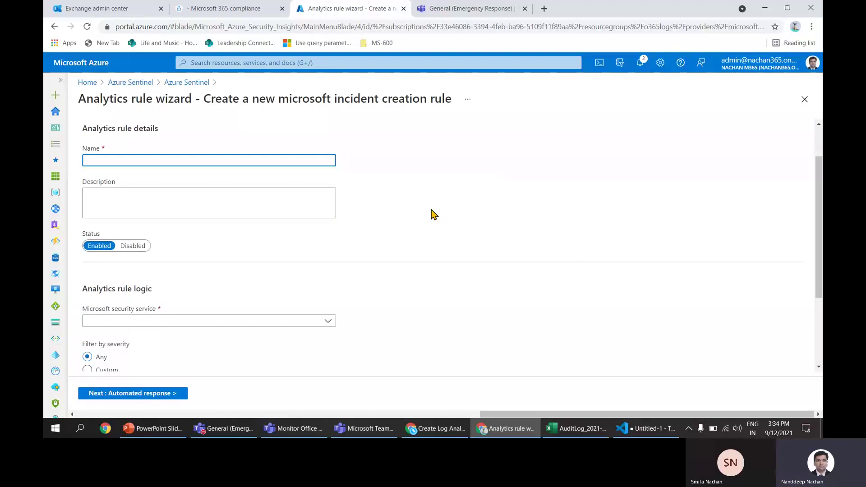
{"action": "type", "text": "Demo Incodent"}
{"action": "key", "text": "Left"}
{"action": "key", "text": "Left"}
{"action": "key", "text": "Left"}
{"action": "key", "text": "Left"}
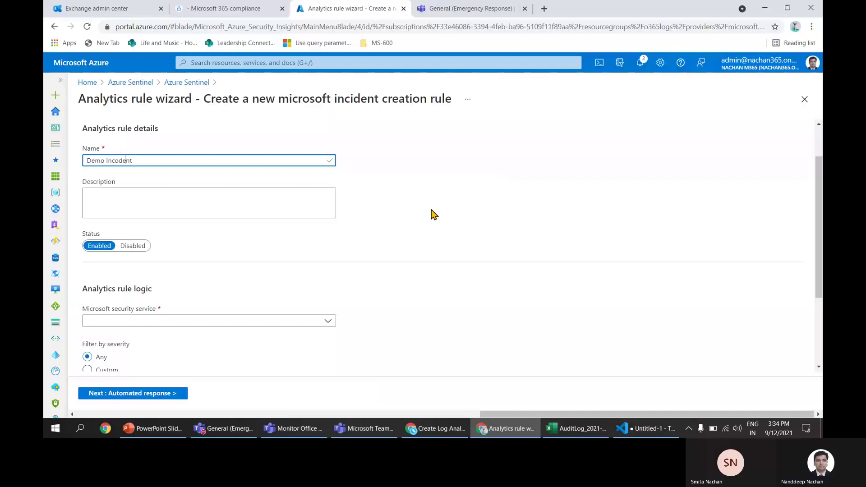
{"action": "key", "text": "shift+Left"}
{"action": "type", "text": "i"}
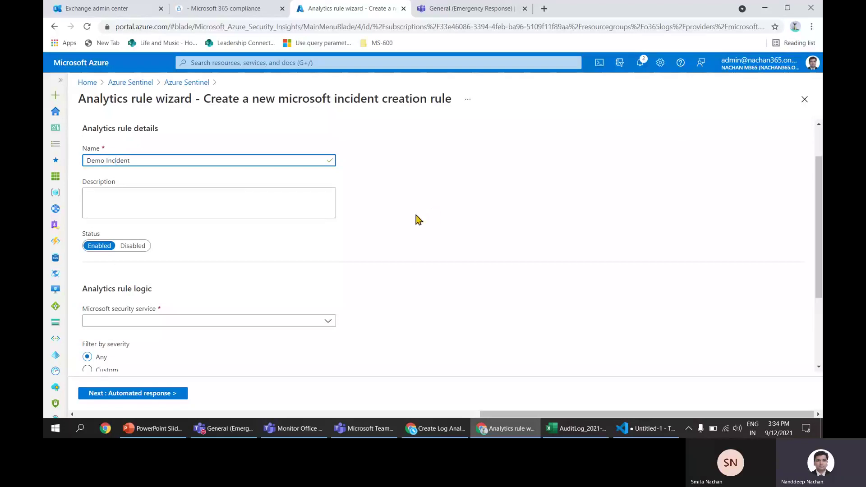
Set the rule's Microsoft security service to Microsoft Defender for Office 365.
{"action": "left_click", "coordinate": [244, 188]}
{"action": "scroll", "coordinate": [301, 199], "scroll_direction": "down", "scroll_amount": 1}
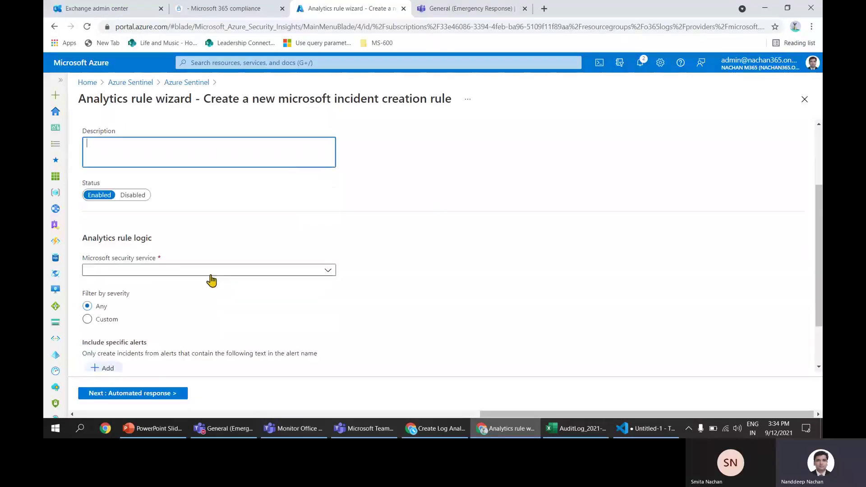
{"action": "left_click", "coordinate": [211, 270]}
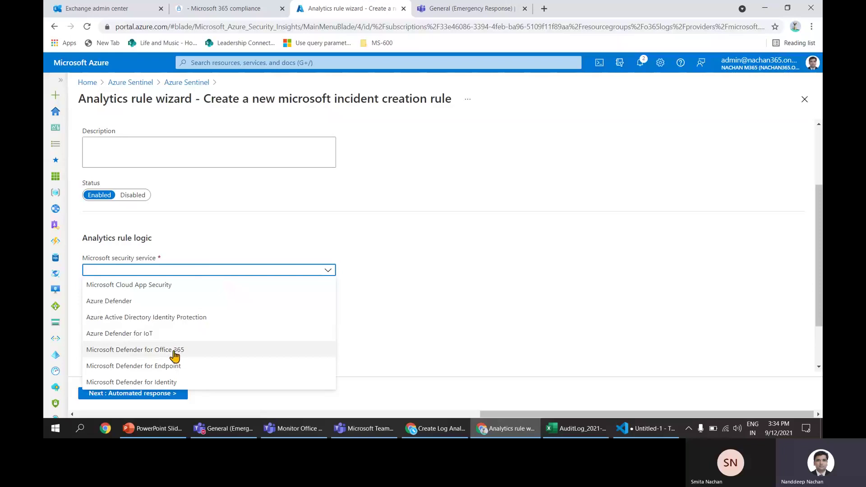
{"action": "left_click", "coordinate": [113, 353]}
{"action": "scroll", "coordinate": [463, 276], "scroll_direction": "down", "scroll_amount": 1}
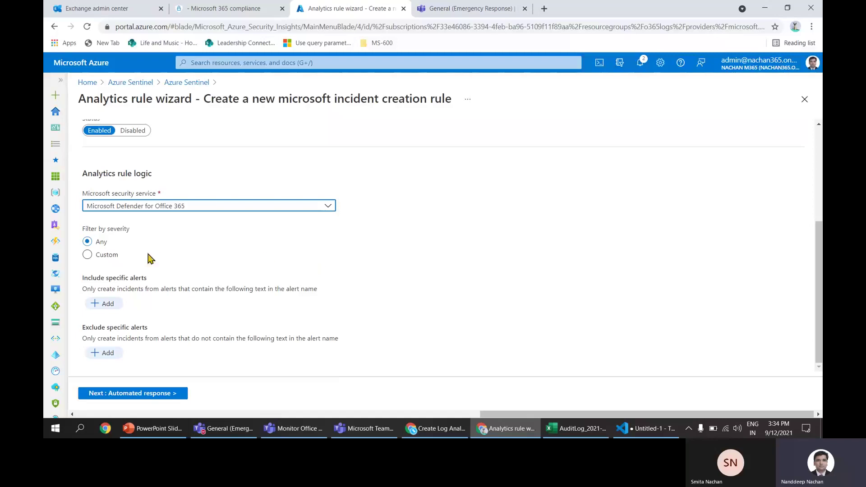
Try a custom severity filter with High, and set the filter back to Any.
{"action": "left_click", "coordinate": [103, 255]}
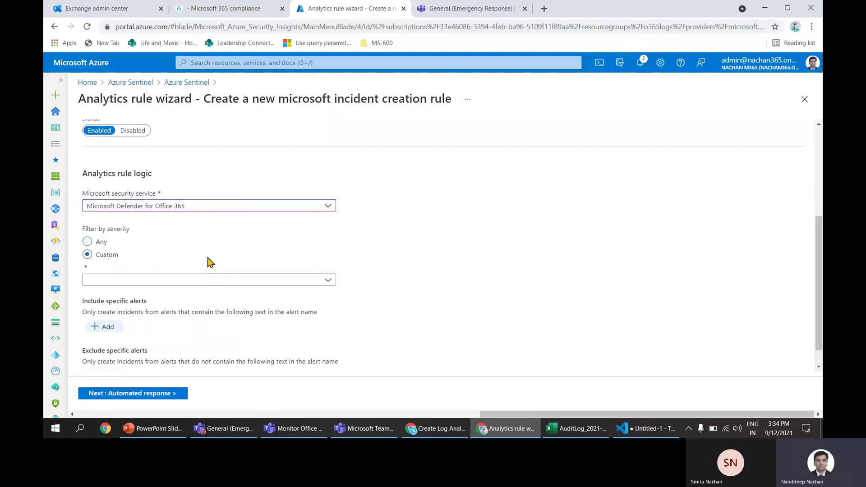
{"action": "left_click", "coordinate": [223, 281]}
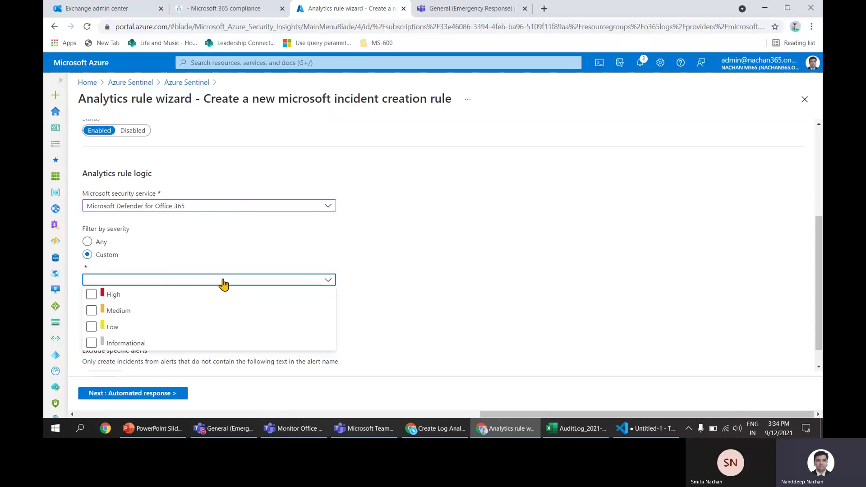
{"action": "left_click", "coordinate": [120, 294]}
{"action": "left_click", "coordinate": [98, 242]}
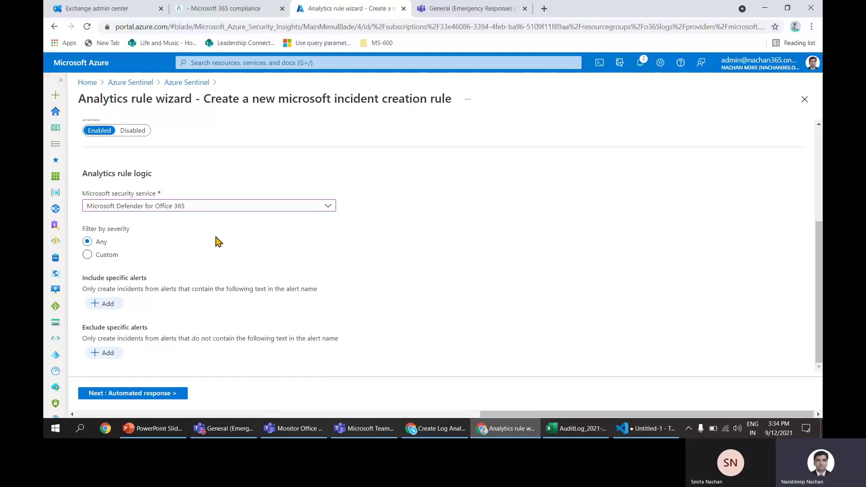
Include only alerts whose name contains malware, and continue to the rule's automated response settings.
{"action": "left_click", "coordinate": [107, 305]}
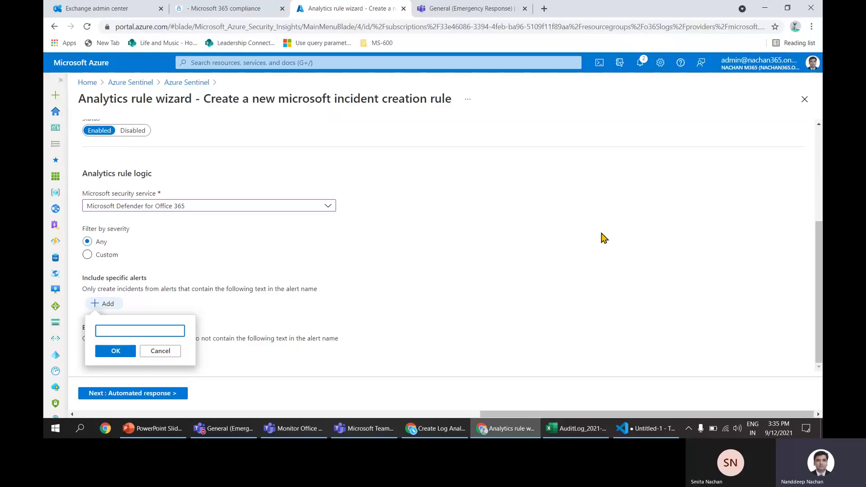
{"action": "type", "text": "malware"}
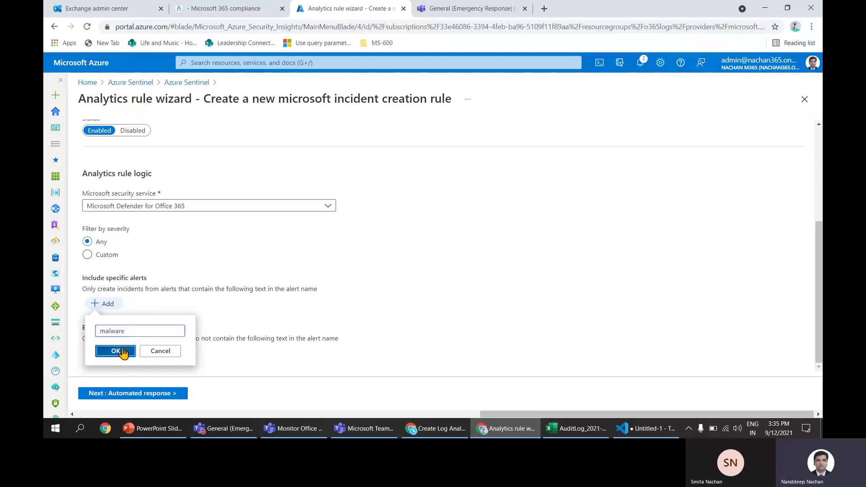
{"action": "left_click", "coordinate": [119, 351]}
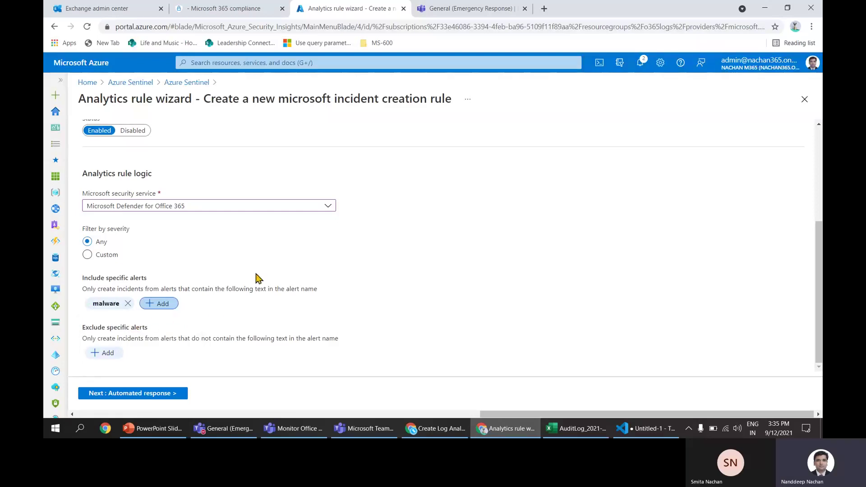
{"action": "left_click", "coordinate": [116, 393]}
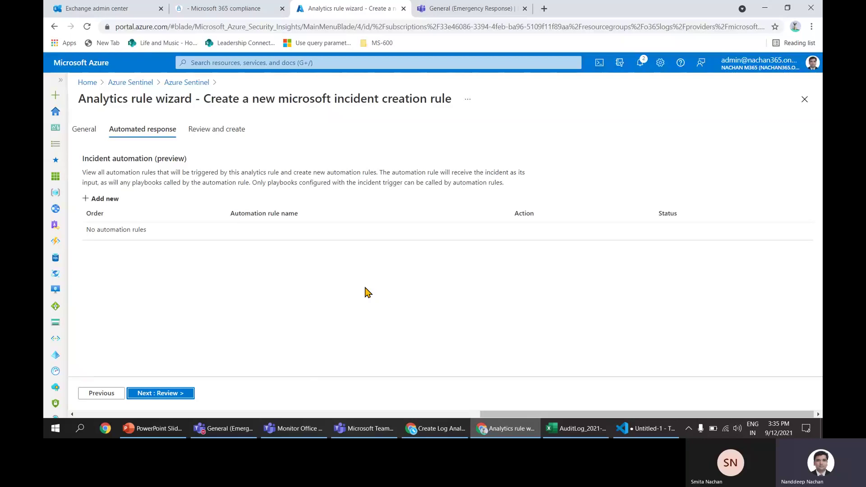
Leave the incident rule without creating it, and look through the Tactics options of a new scheduled query rule.
{"action": "left_click", "coordinate": [183, 83]}
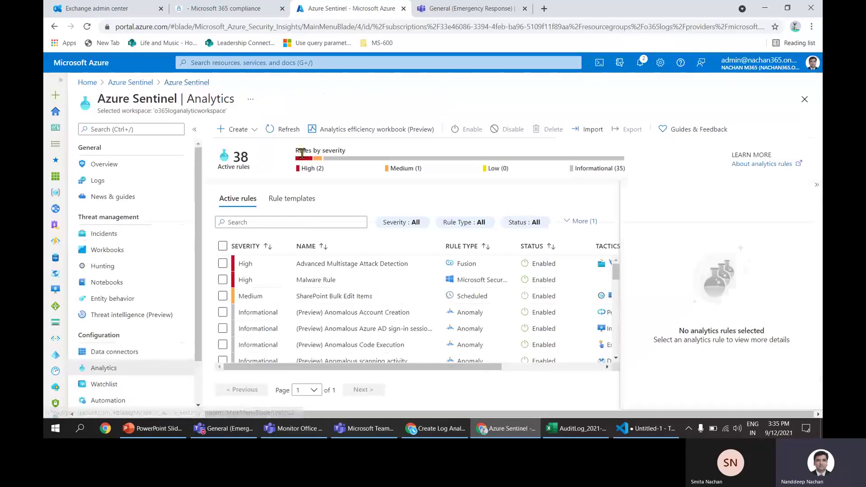
{"action": "left_click", "coordinate": [239, 130]}
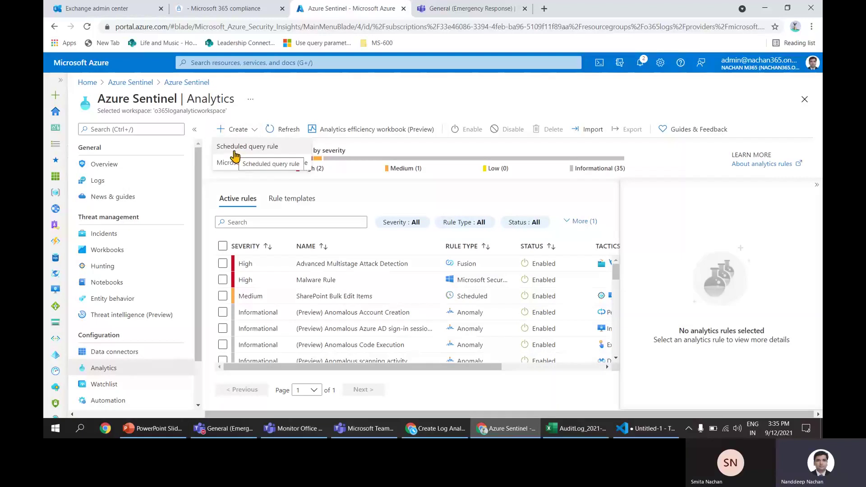
{"action": "left_click", "coordinate": [238, 149]}
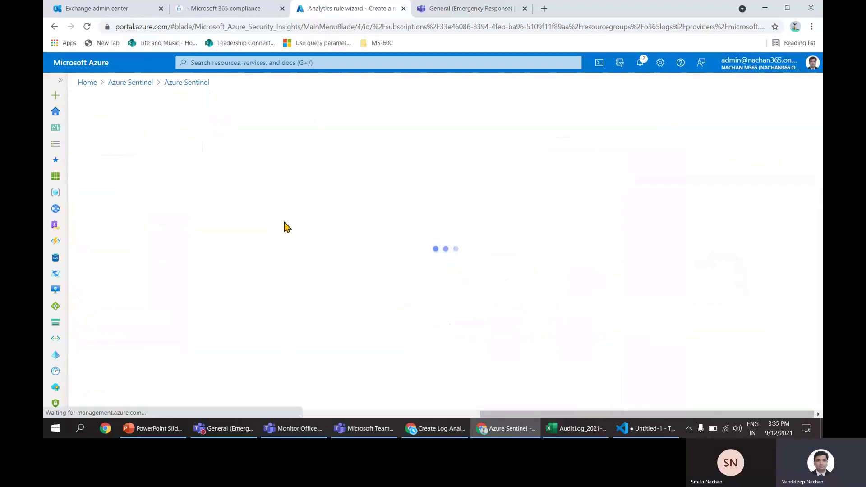
{"action": "scroll", "coordinate": [453, 216], "scroll_direction": "down", "scroll_amount": 1}
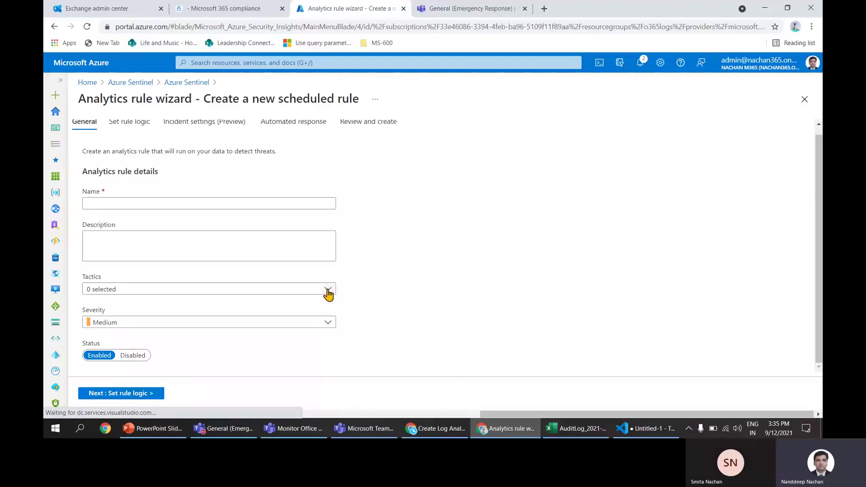
{"action": "left_click", "coordinate": [328, 290]}
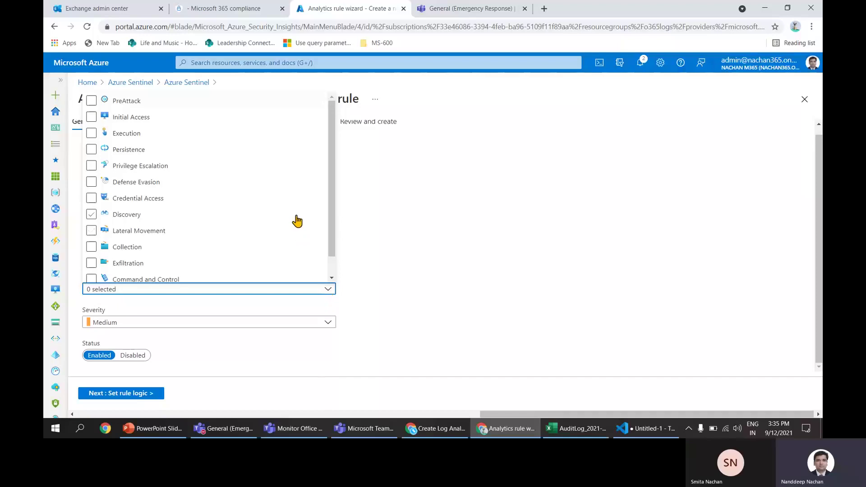
{"action": "left_click", "coordinate": [296, 214]}
{"action": "left_click", "coordinate": [296, 215]}
{"action": "left_click", "coordinate": [221, 134]}
{"action": "scroll", "coordinate": [219, 149], "scroll_direction": "down", "scroll_amount": 1}
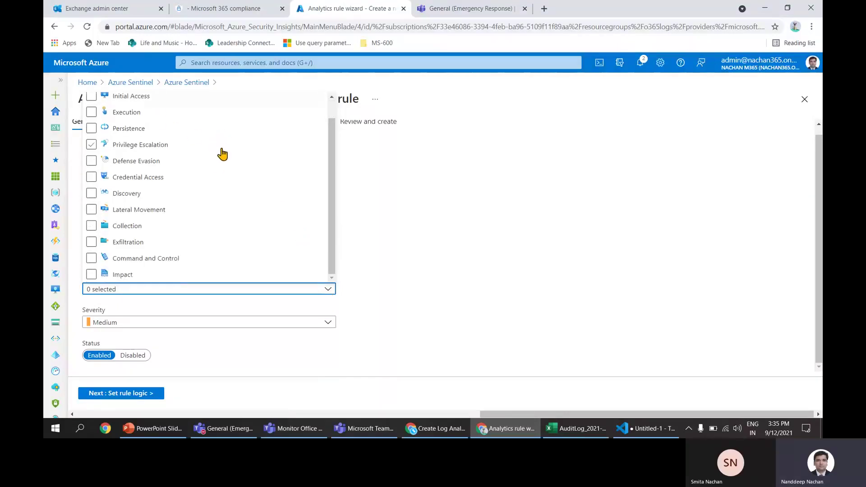
{"action": "left_click", "coordinate": [543, 250]}
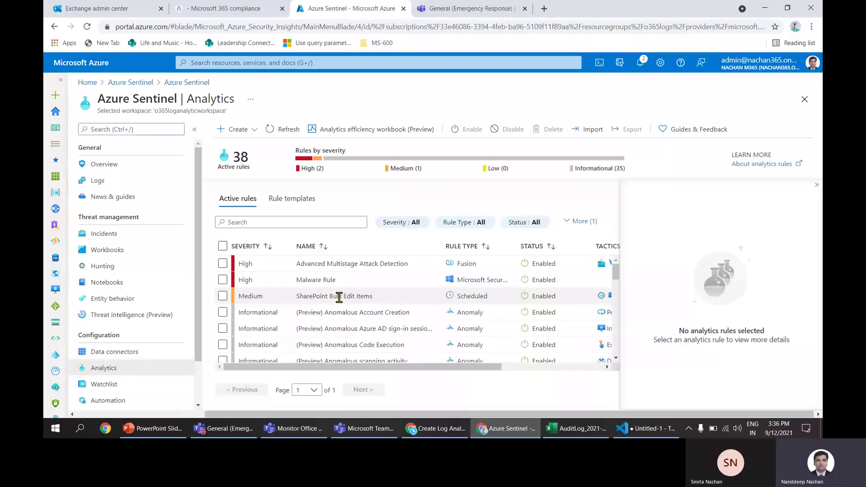
Open the active SharePoint Bulk Edit Items rule for editing and review its general details, including the description.
{"action": "double_click", "coordinate": [316, 297]}
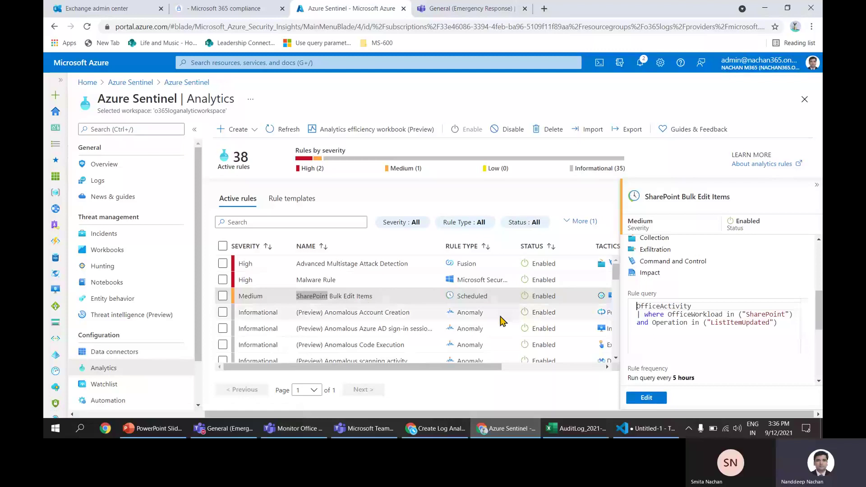
{"action": "left_click", "coordinate": [649, 399]}
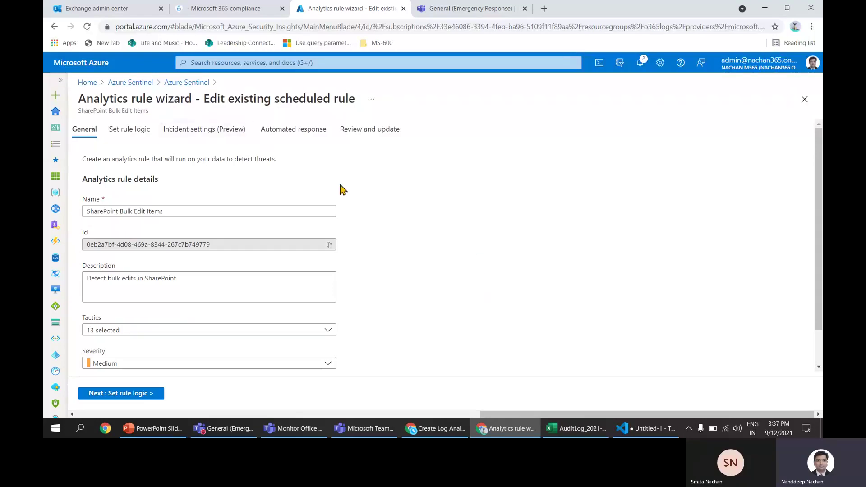
{"action": "scroll", "coordinate": [341, 190], "scroll_direction": "down", "scroll_amount": 1}
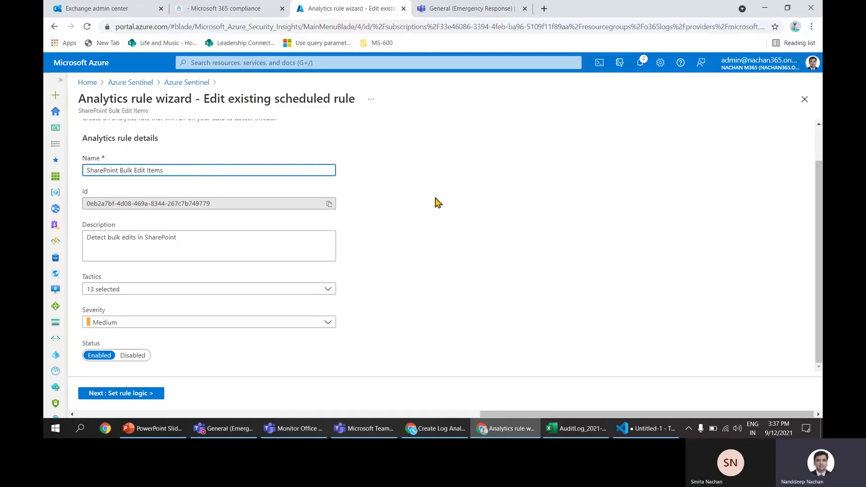
{"action": "left_click", "coordinate": [153, 245]}
{"action": "left_click_drag", "start_coordinate": [195, 240], "coordinate": [49, 237]}
{"action": "left_click_drag", "start_coordinate": [369, 413], "coordinate": [532, 407]}
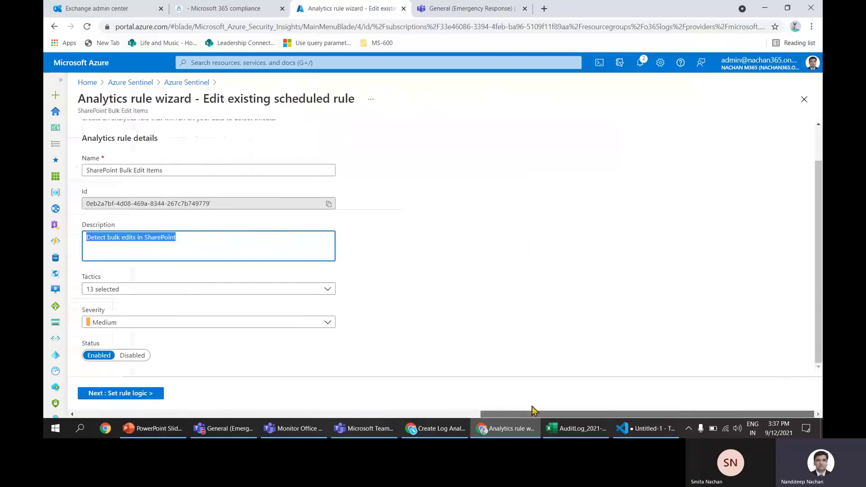
Look through the tactics and severity options of the SharePoint Bulk Edit Items rule.
{"action": "left_click", "coordinate": [327, 290]}
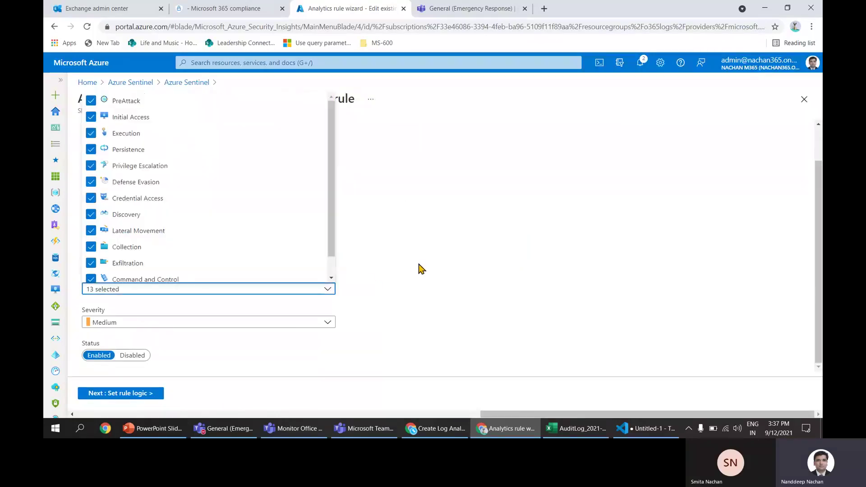
{"action": "scroll", "coordinate": [280, 235], "scroll_direction": "down", "scroll_amount": 2}
{"action": "left_click", "coordinate": [391, 246]}
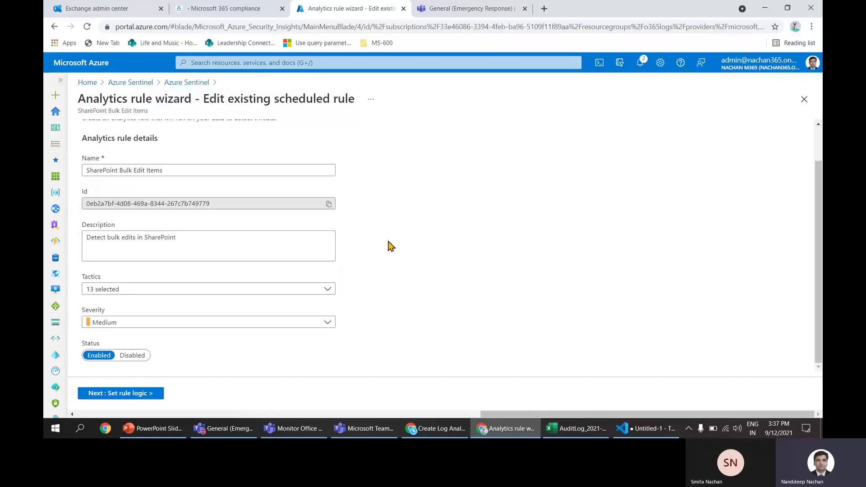
{"action": "left_click", "coordinate": [208, 323]}
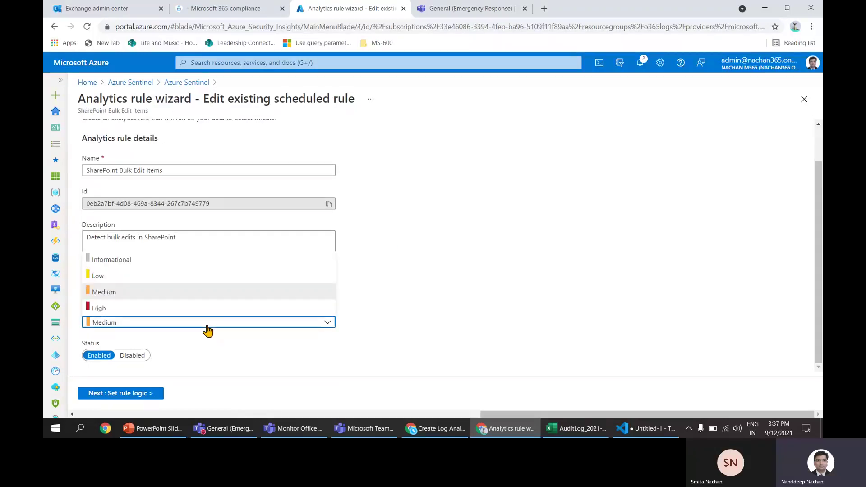
{"action": "left_click", "coordinate": [428, 276]}
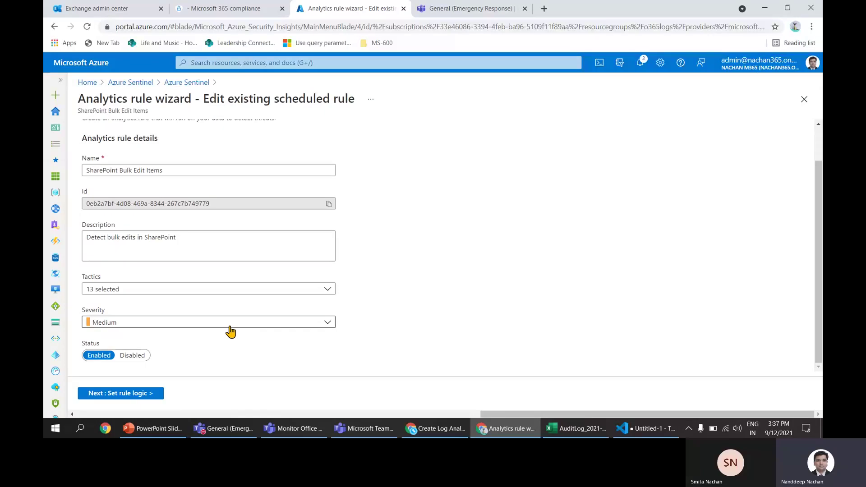
Continue to the rule logic and examine the OfficeActivity query that filters SharePoint list item updates.
{"action": "left_click", "coordinate": [122, 395]}
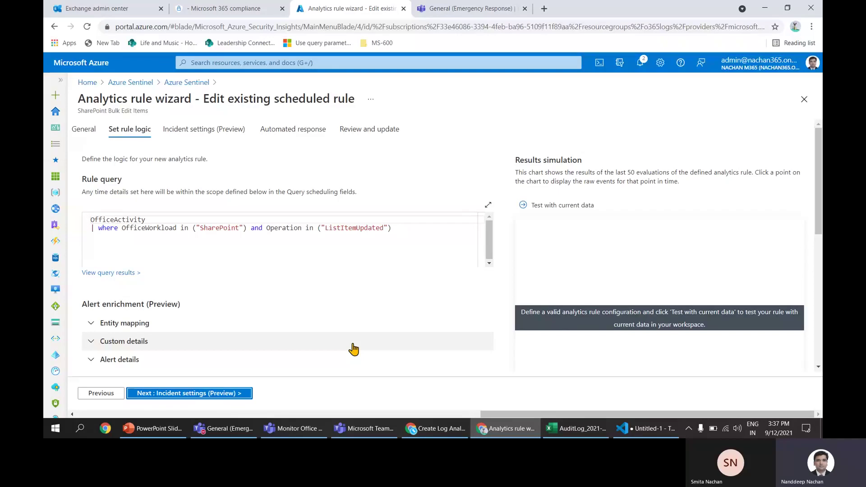
{"action": "left_click_drag", "start_coordinate": [425, 234], "coordinate": [86, 224]}
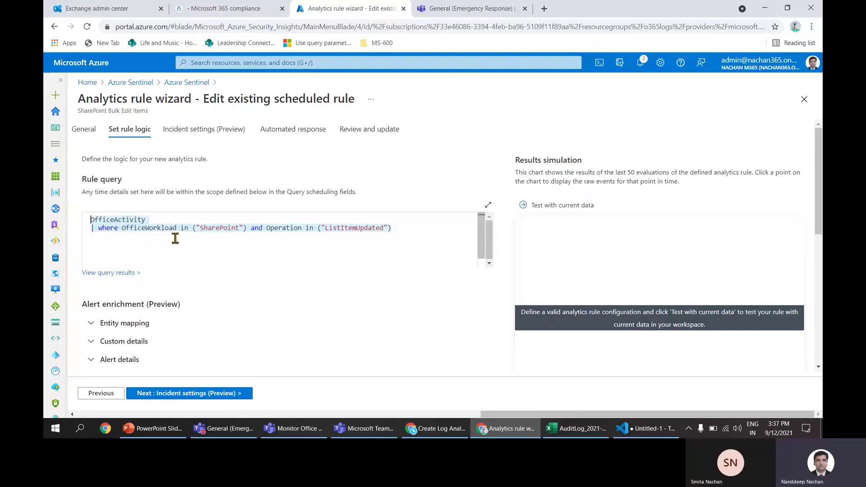
{"action": "left_click", "coordinate": [172, 219]}
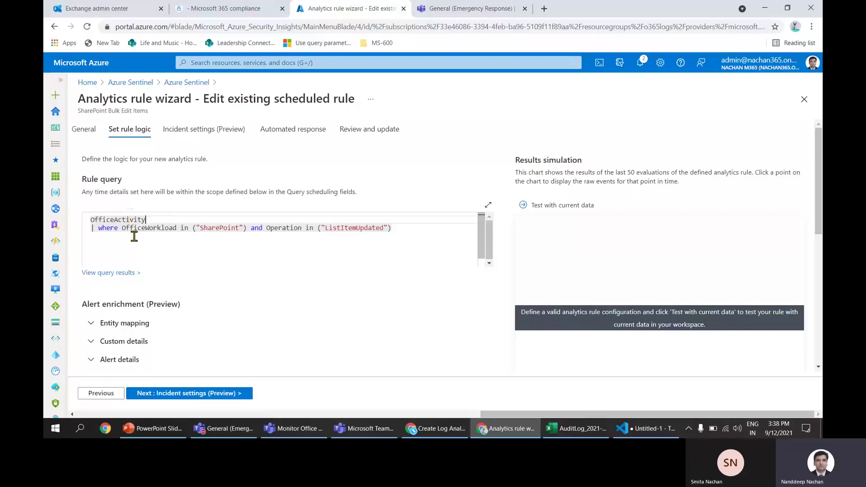
{"action": "left_click", "coordinate": [212, 228]}
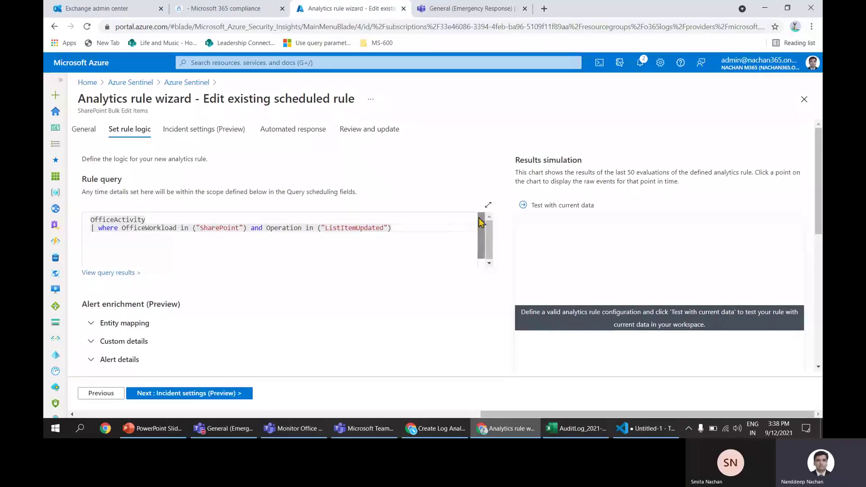
Review the rule's query scheduling, alert threshold, event grouping and suppression settings.
{"action": "scroll", "coordinate": [505, 221], "scroll_direction": "down", "scroll_amount": 2}
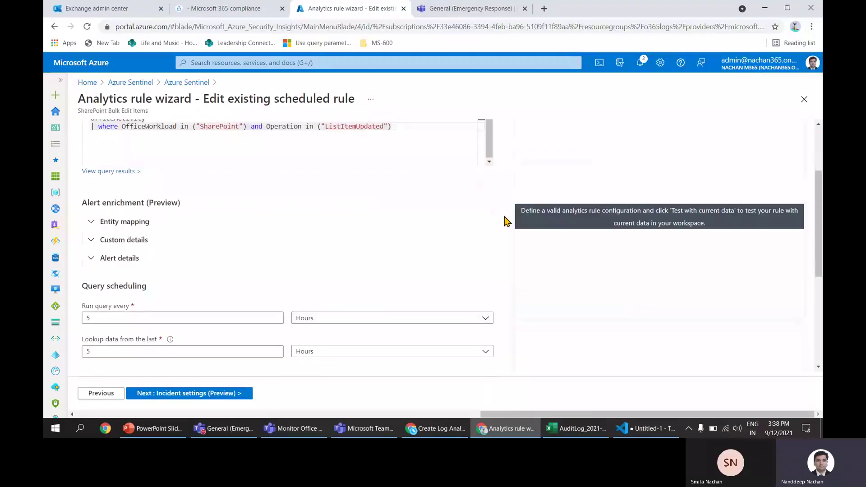
{"action": "scroll", "coordinate": [505, 221], "scroll_direction": "down", "scroll_amount": 2}
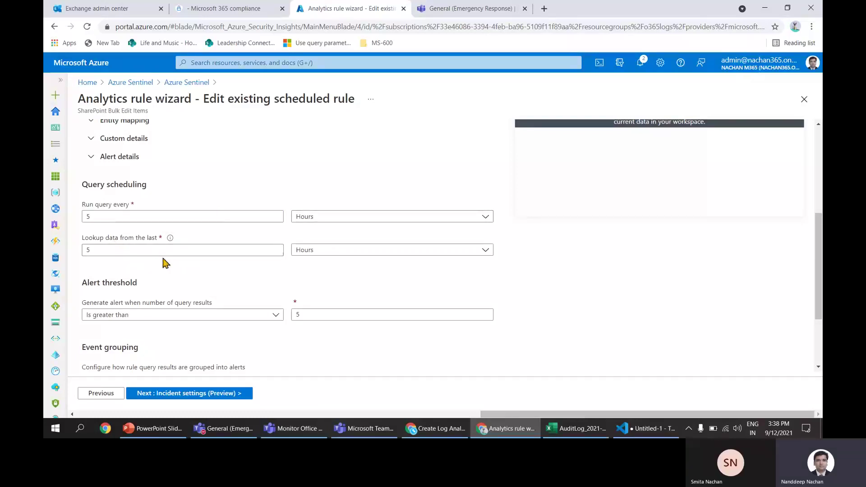
{"action": "scroll", "coordinate": [650, 277], "scroll_direction": "down", "scroll_amount": 2}
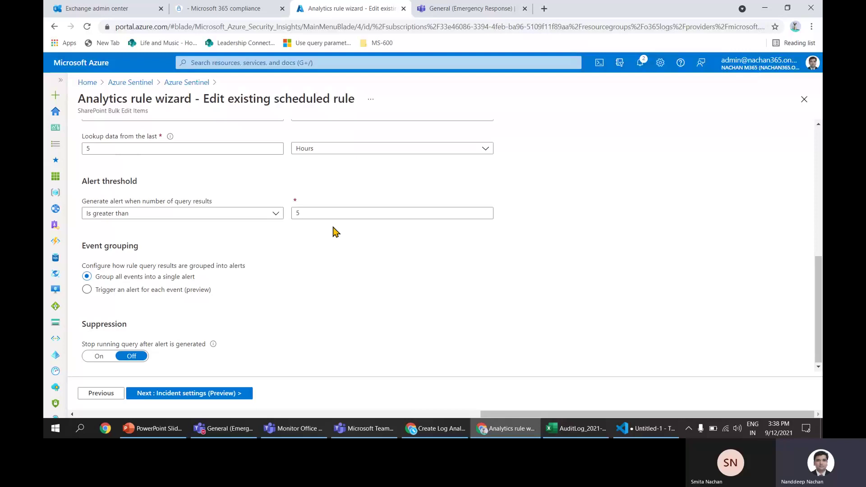
{"action": "left_click", "coordinate": [304, 213]}
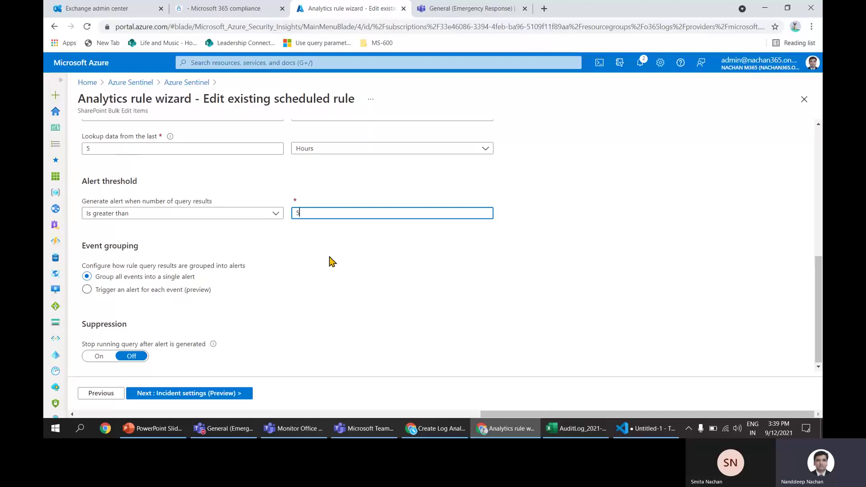
Go through the rule's incident settings and automated response settings, and proceed to its review.
{"action": "left_click", "coordinate": [172, 396]}
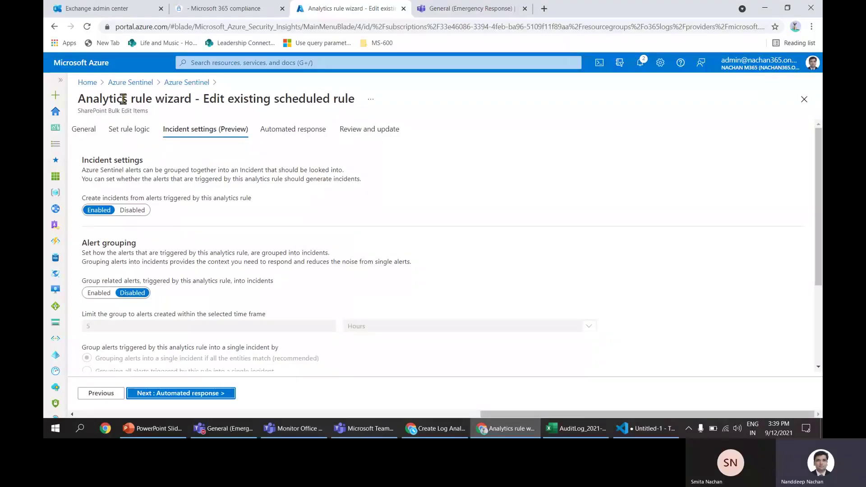
{"action": "left_click", "coordinate": [226, 395]}
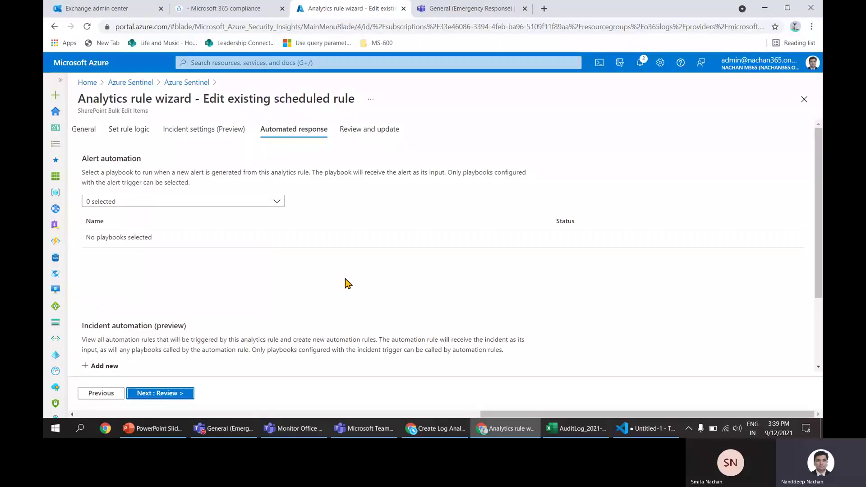
{"action": "left_click", "coordinate": [156, 394]}
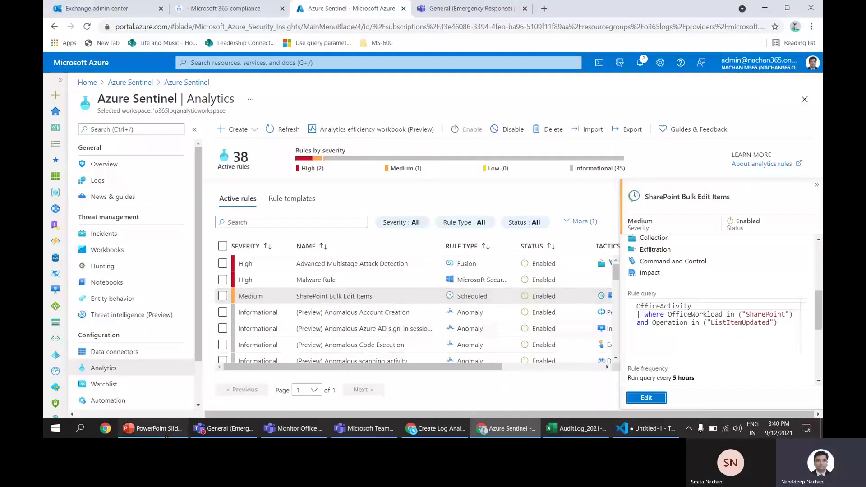
Switch to the PowerPoint slide show and advance through the threat response slides to the playbooks demo slide.
{"action": "left_click", "coordinate": [153, 429]}
{"action": "key", "text": "Right"}
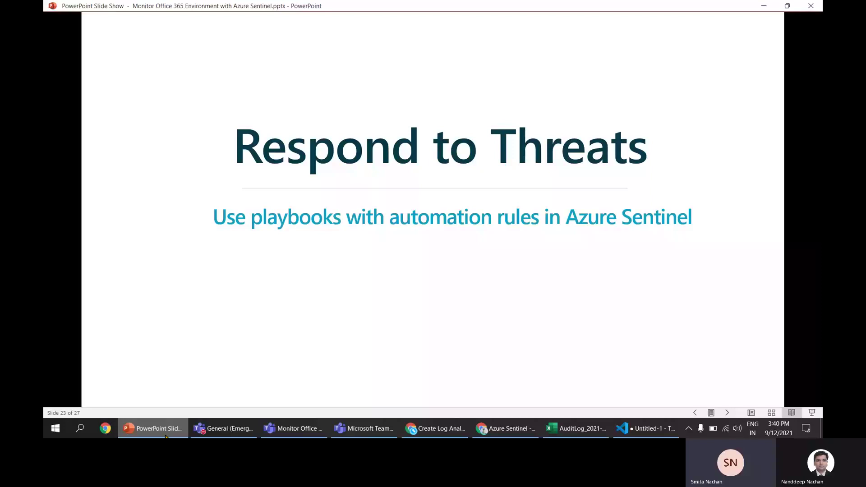
{"action": "key", "text": "Right"}
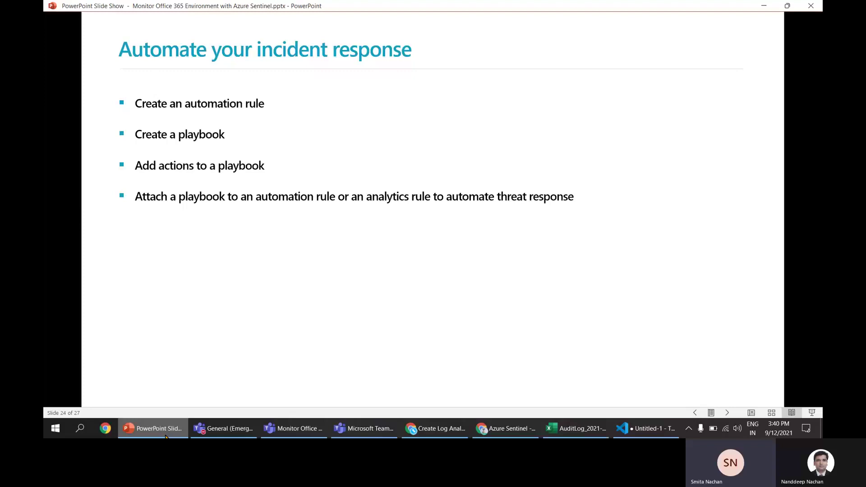
{"action": "key", "text": "Right"}
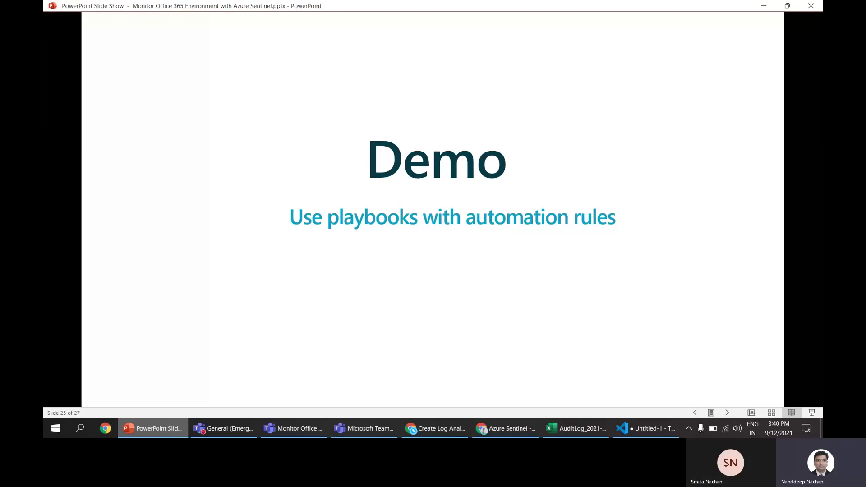
Return to Azure Sentinel in the browser and review the workspace's incident list with the resource list collapsed.
{"action": "left_click", "coordinate": [519, 436]}
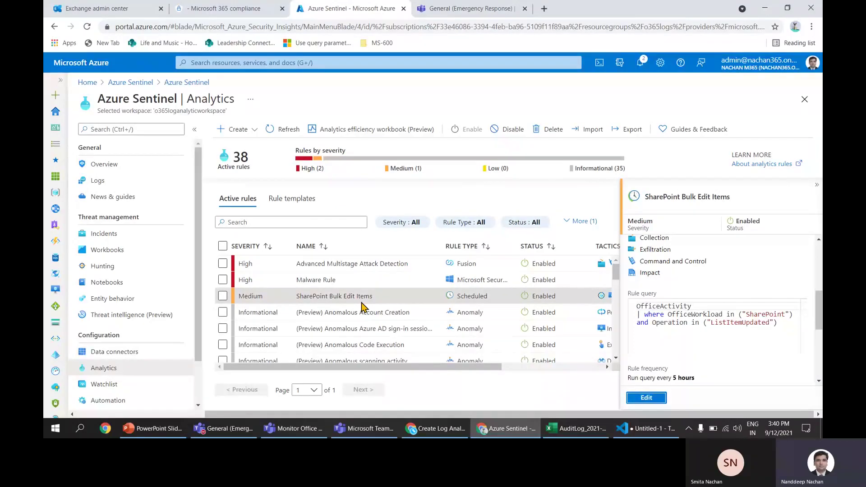
{"action": "left_click", "coordinate": [108, 236]}
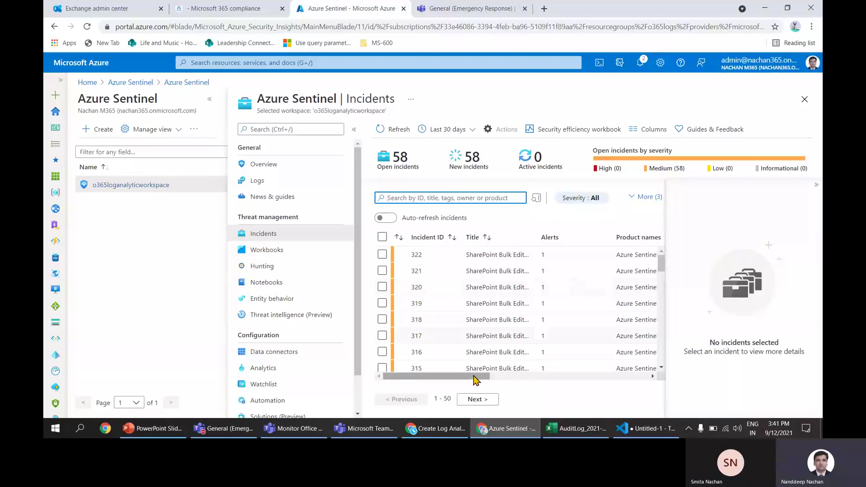
{"action": "scroll", "coordinate": [566, 315], "scroll_direction": "down", "scroll_amount": 3}
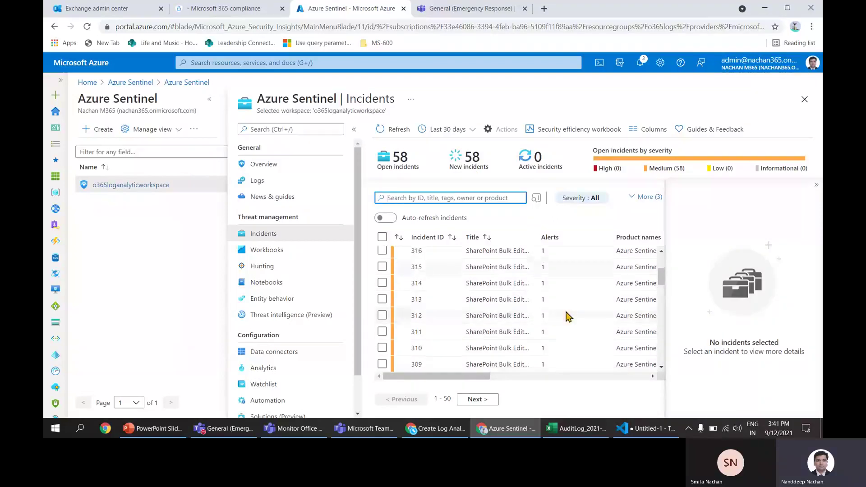
{"action": "left_click", "coordinate": [210, 101]}
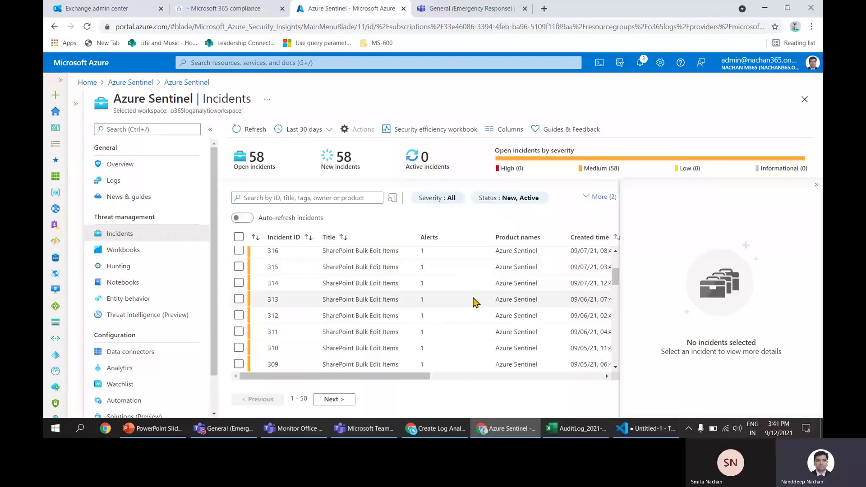
{"action": "scroll", "coordinate": [474, 302], "scroll_direction": "up", "scroll_amount": 3}
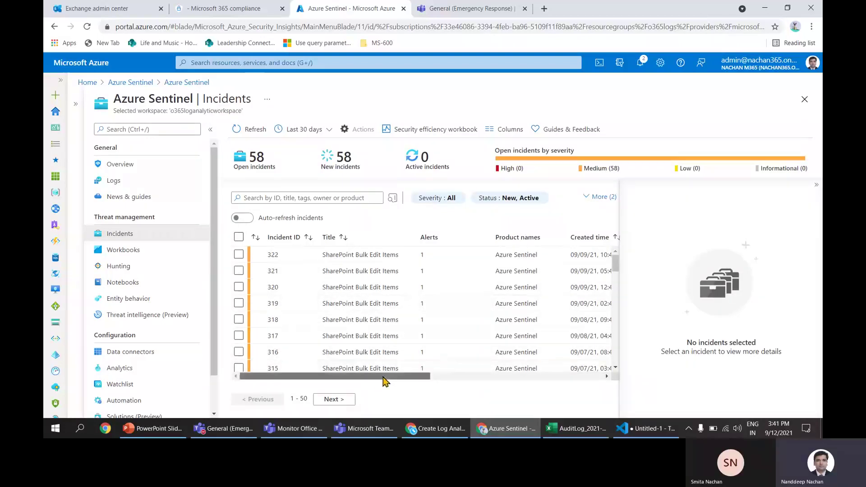
{"action": "left_click_drag", "start_coordinate": [381, 378], "coordinate": [338, 373]}
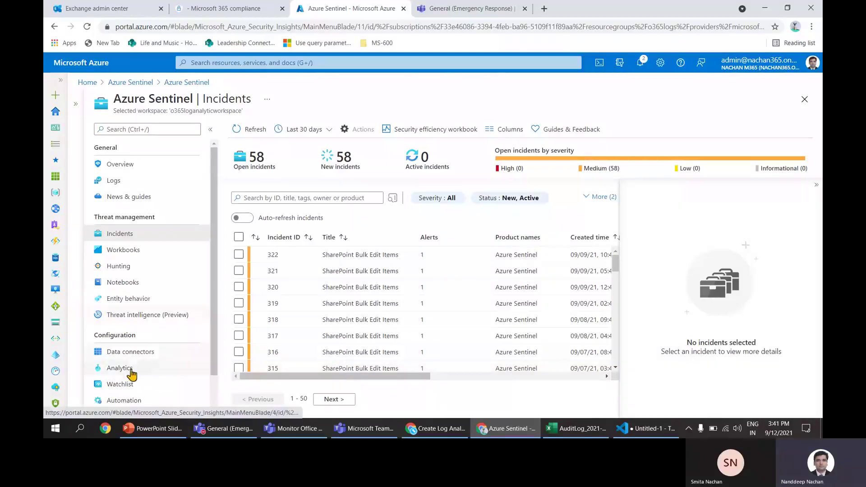
Open the workspace's automation rules and start creating a new automation rule.
{"action": "left_click", "coordinate": [129, 400]}
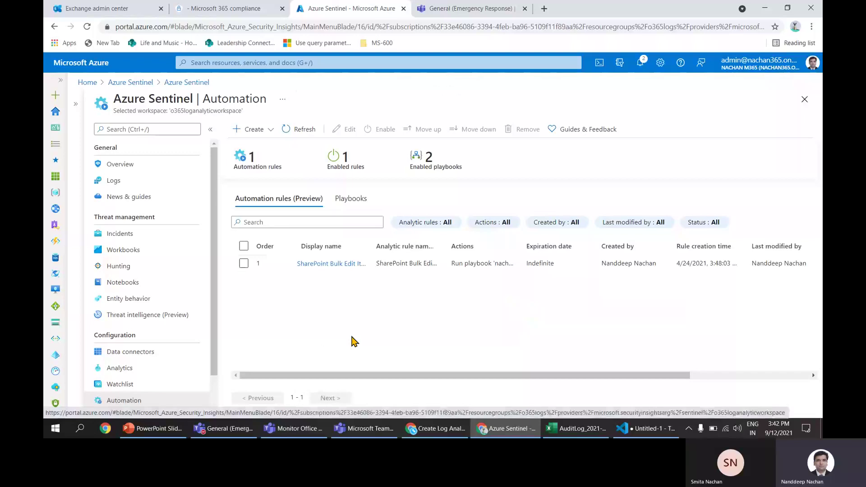
{"action": "left_click", "coordinate": [262, 129]}
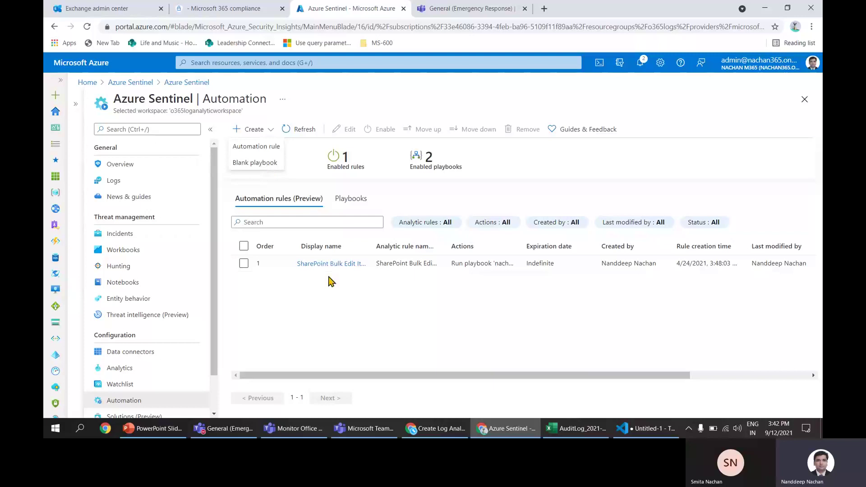
{"action": "left_click", "coordinate": [257, 147]}
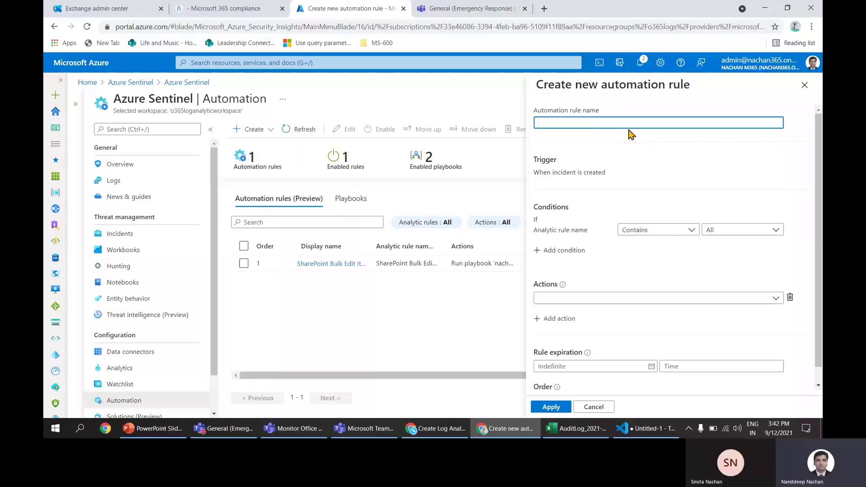
Look through the operators and available analytics rules for the automation rule's analytic rule name condition.
{"action": "left_click", "coordinate": [687, 231]}
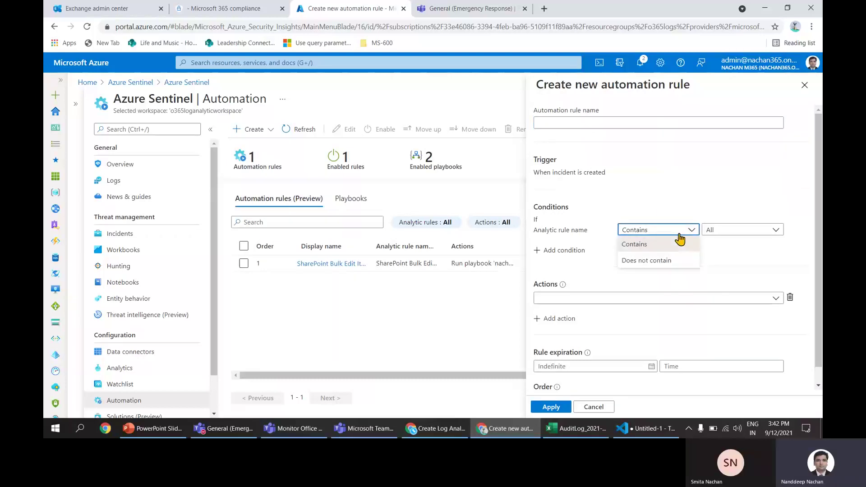
{"action": "left_click", "coordinate": [719, 230]}
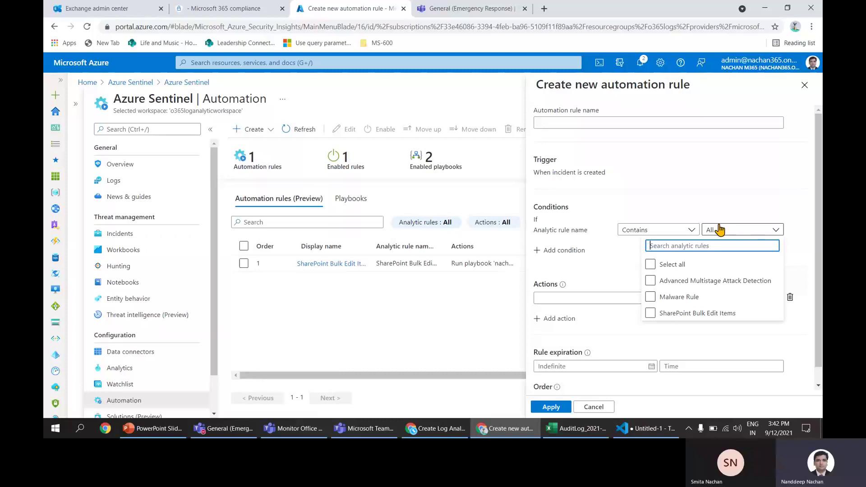
{"action": "left_click", "coordinate": [681, 318]}
{"action": "left_click", "coordinate": [725, 317]}
{"action": "left_click", "coordinate": [708, 280]}
{"action": "left_click", "coordinate": [583, 275]}
Look through the automation rule's available action types, and check its expiration and order settings.
{"action": "scroll", "coordinate": [587, 275], "scroll_direction": "down", "scroll_amount": 1}
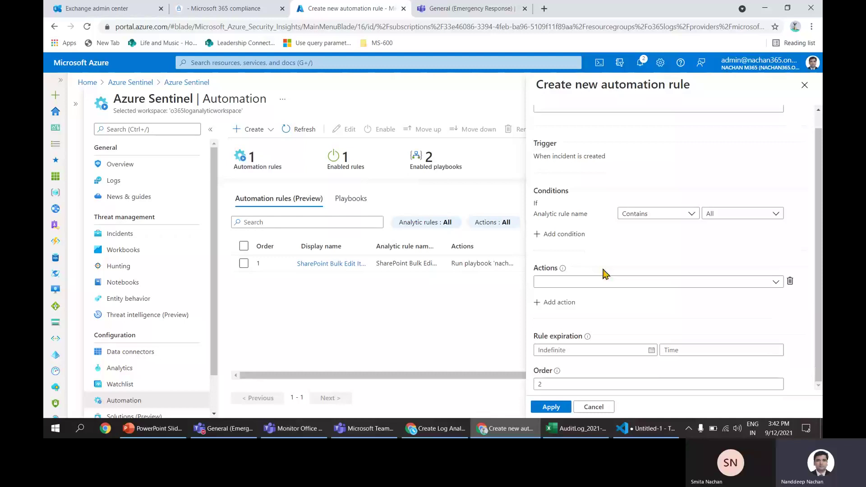
{"action": "left_click", "coordinate": [776, 284]}
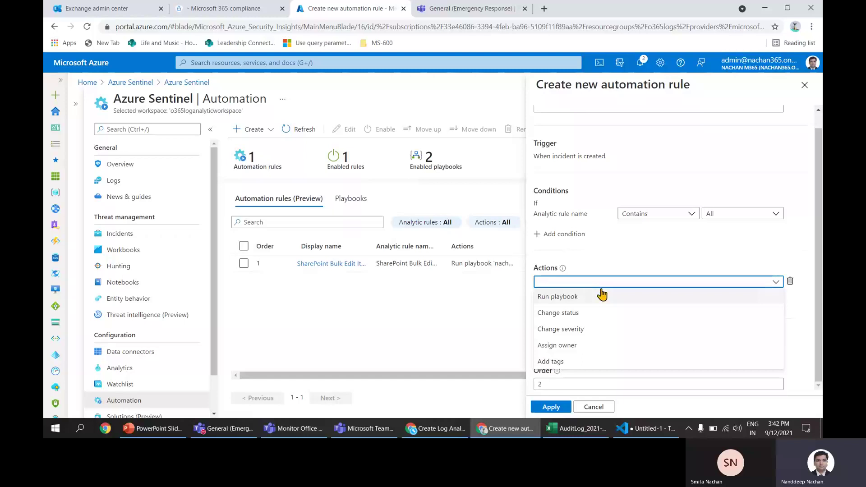
{"action": "left_click", "coordinate": [706, 131]}
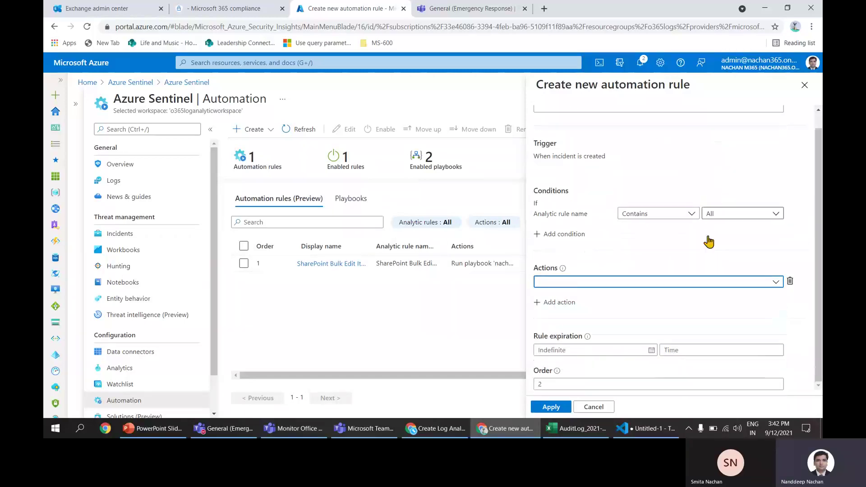
{"action": "left_click", "coordinate": [570, 283]}
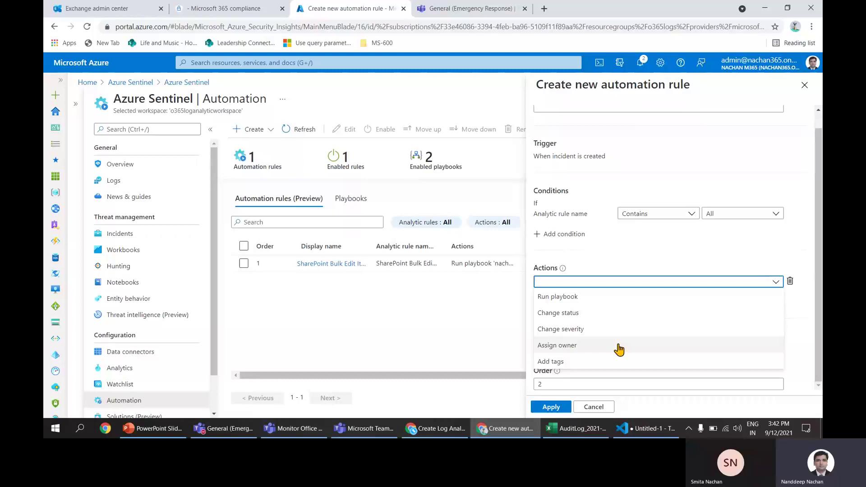
{"action": "left_click", "coordinate": [693, 249]}
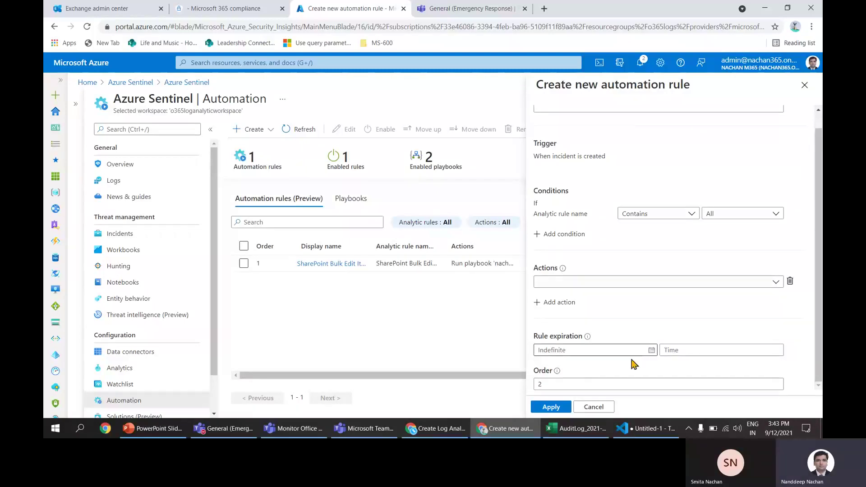
{"action": "left_click", "coordinate": [577, 384]}
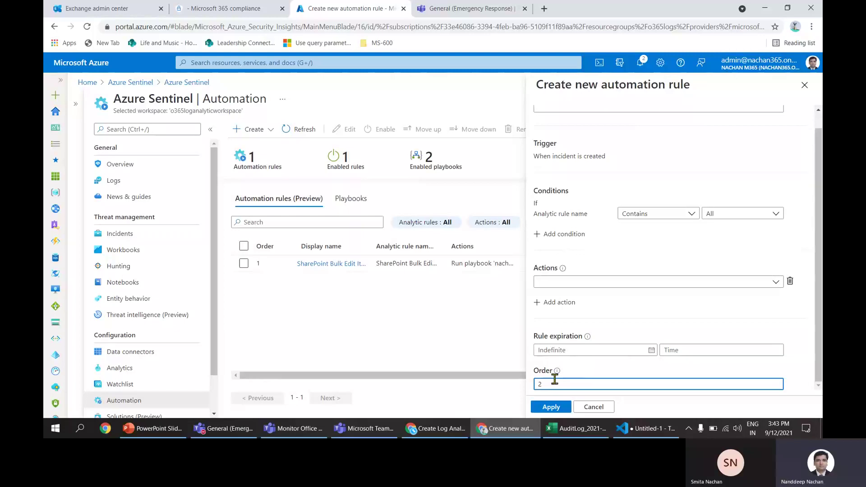
Abandon the new automation rule and review the Create a logic app form for a blank playbook.
{"action": "left_click", "coordinate": [594, 407]}
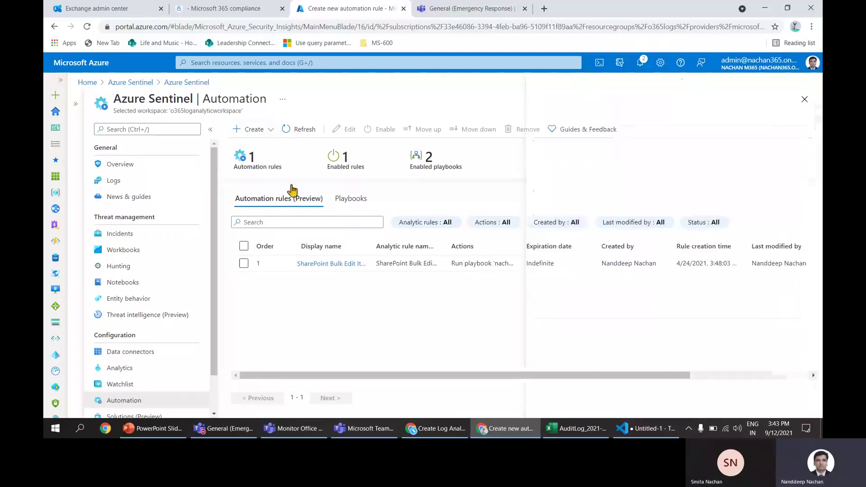
{"action": "left_click", "coordinate": [264, 130]}
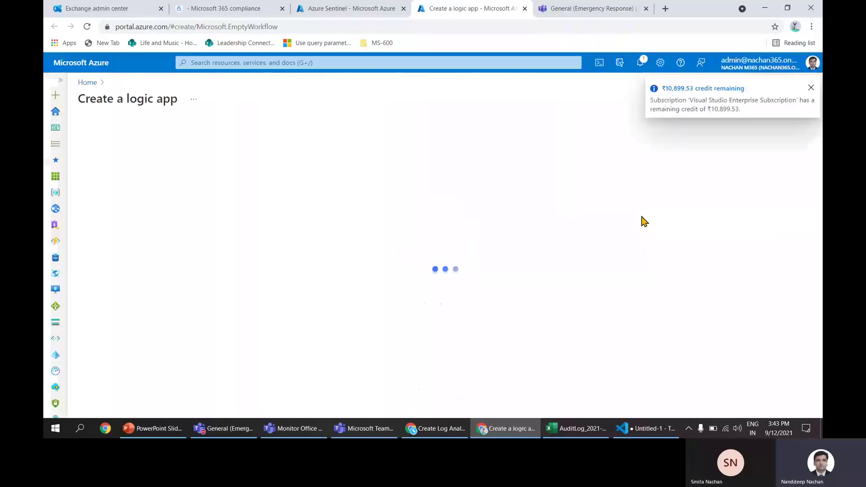
{"action": "left_click", "coordinate": [810, 88]}
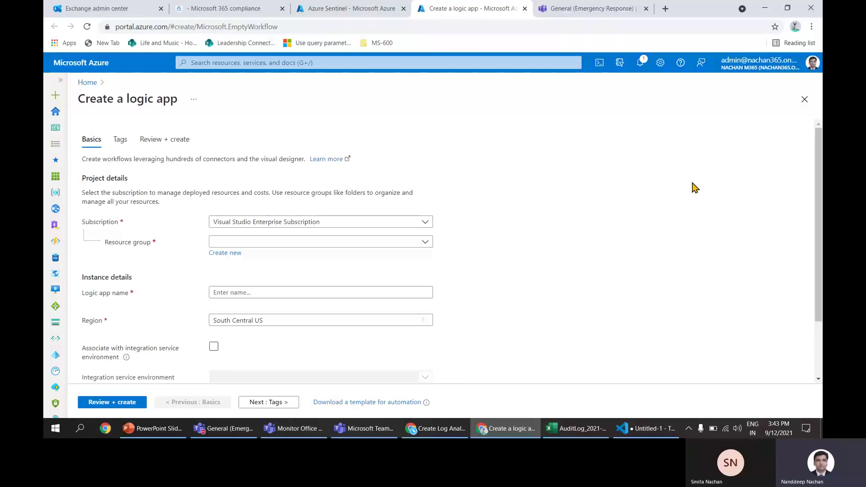
{"action": "scroll", "coordinate": [694, 188], "scroll_direction": "down", "scroll_amount": 3}
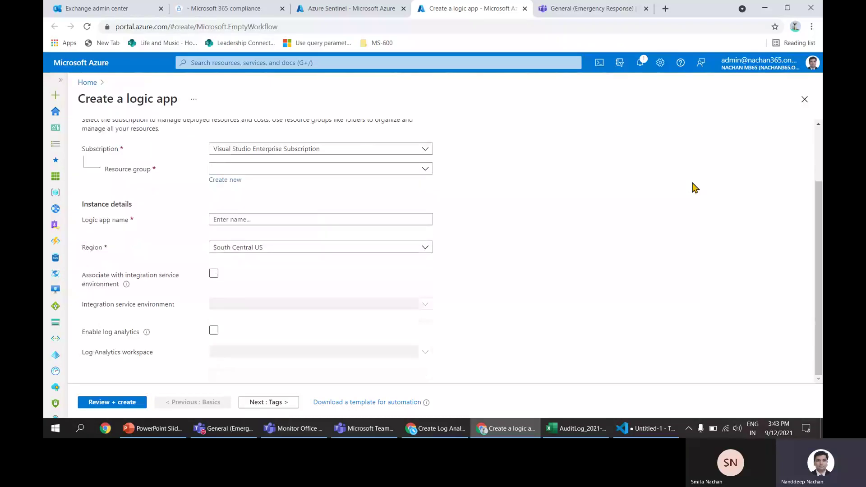
{"action": "scroll", "coordinate": [695, 189], "scroll_direction": "up", "scroll_amount": 3}
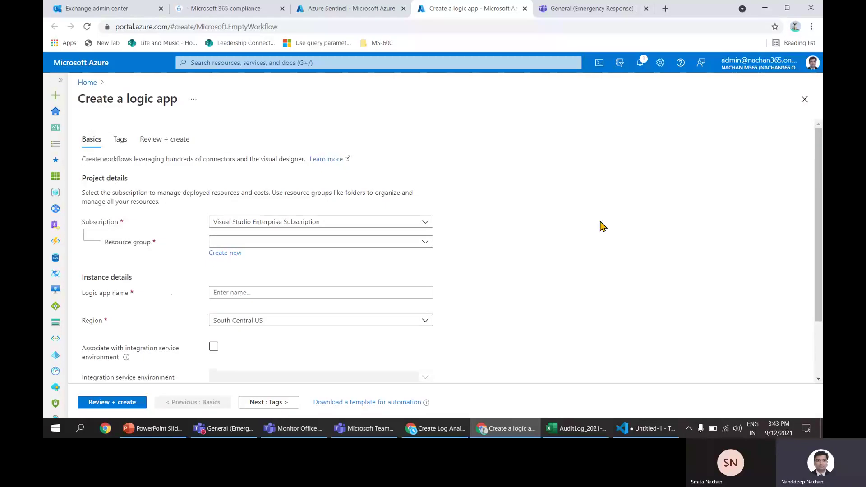
{"action": "scroll", "coordinate": [604, 226], "scroll_direction": "down", "scroll_amount": 2}
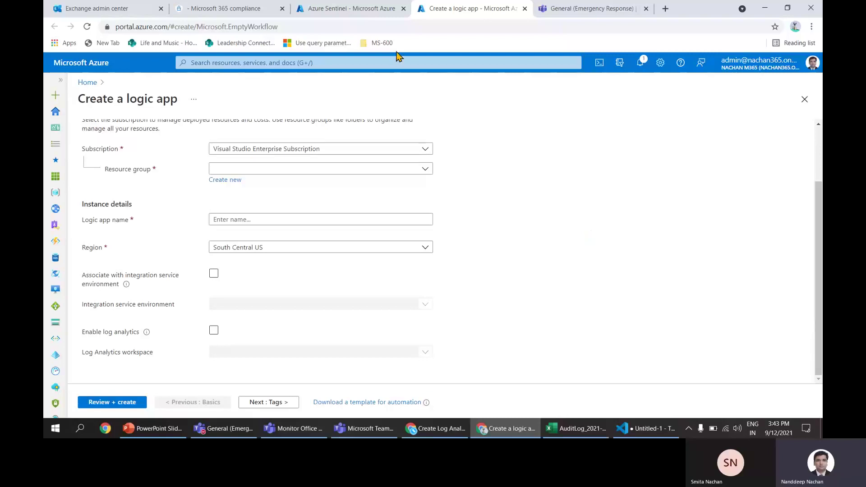
Return to the Azure Sentinel automation page and open the playbook with the Azure Sentinel Alert trigger in the Logic Apps Designer.
{"action": "left_click", "coordinate": [361, 15]}
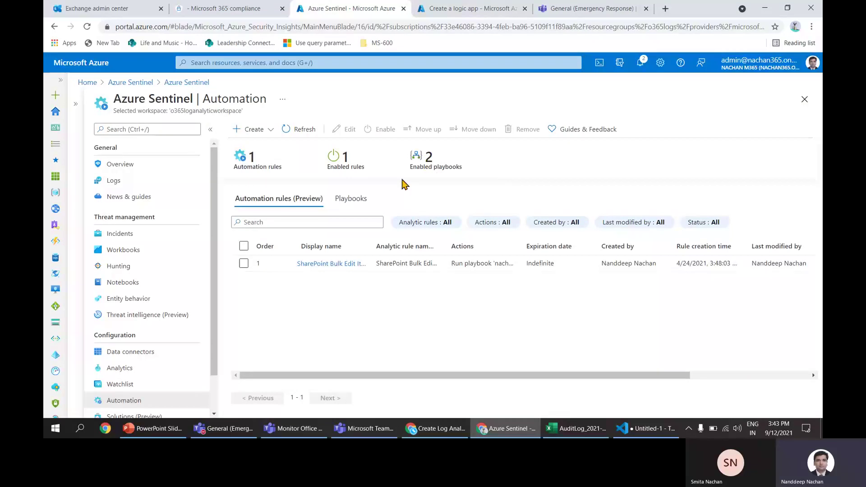
{"action": "left_click", "coordinate": [360, 203]}
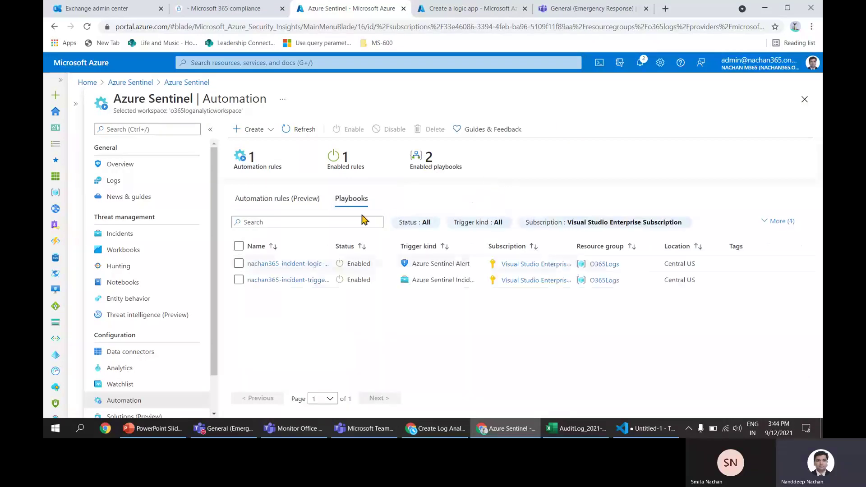
{"action": "left_click", "coordinate": [286, 265]}
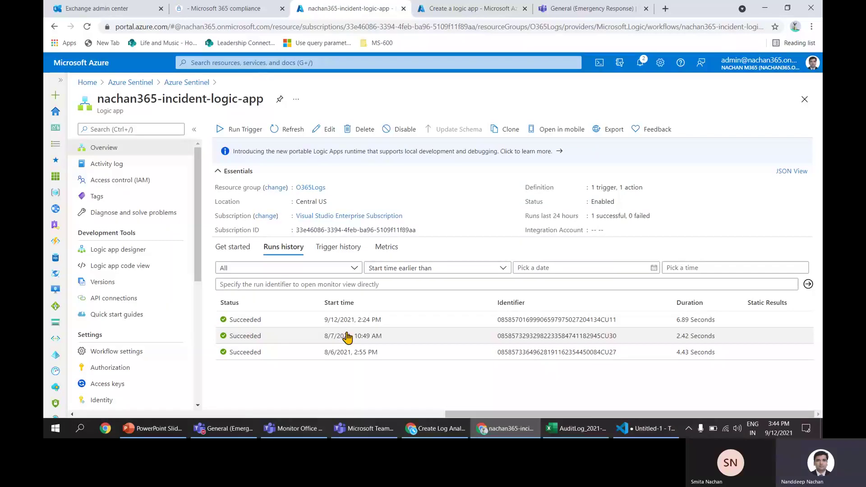
{"action": "left_click", "coordinate": [318, 130]}
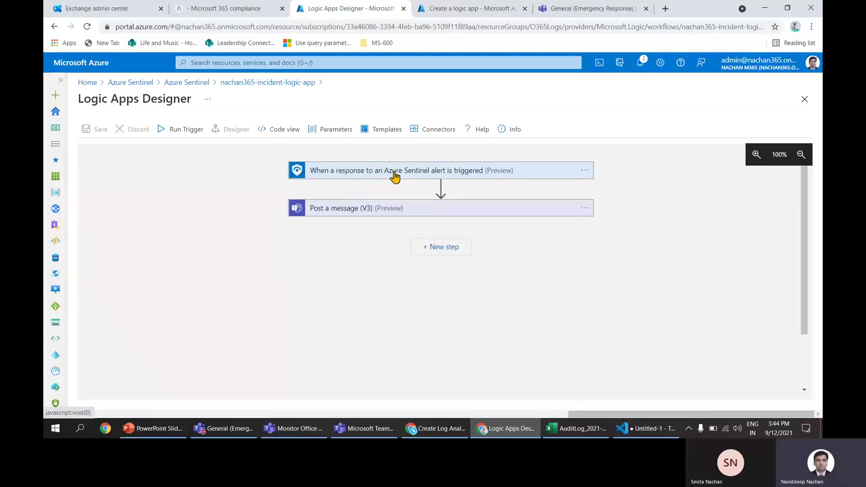
Expand the Post a message (V3) action and review its team, channel and message content with the dynamic alert fields.
{"action": "left_click", "coordinate": [378, 208]}
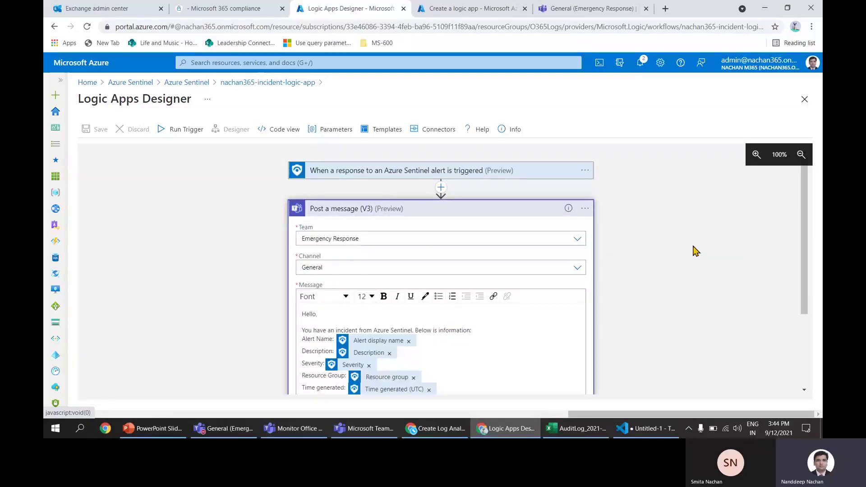
{"action": "scroll", "coordinate": [695, 252], "scroll_direction": "down", "scroll_amount": 2}
{"action": "scroll", "coordinate": [694, 249], "scroll_direction": "up", "scroll_amount": 1}
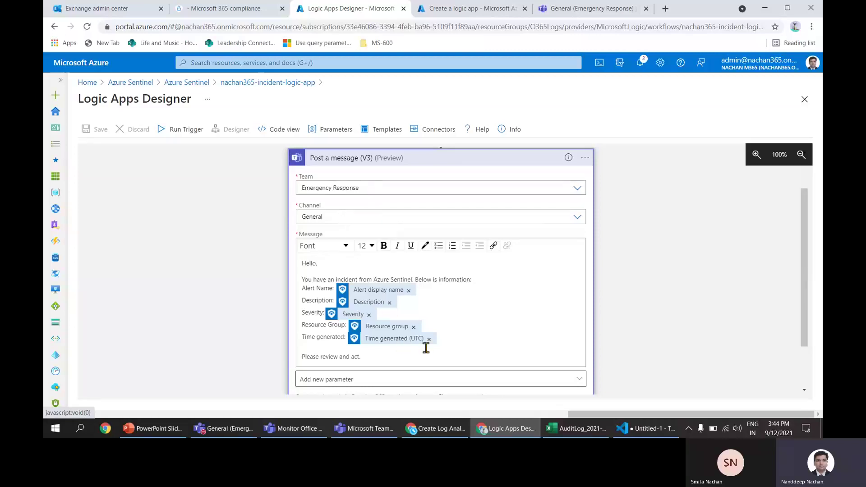
{"action": "left_click_drag", "start_coordinate": [371, 356], "coordinate": [291, 271]}
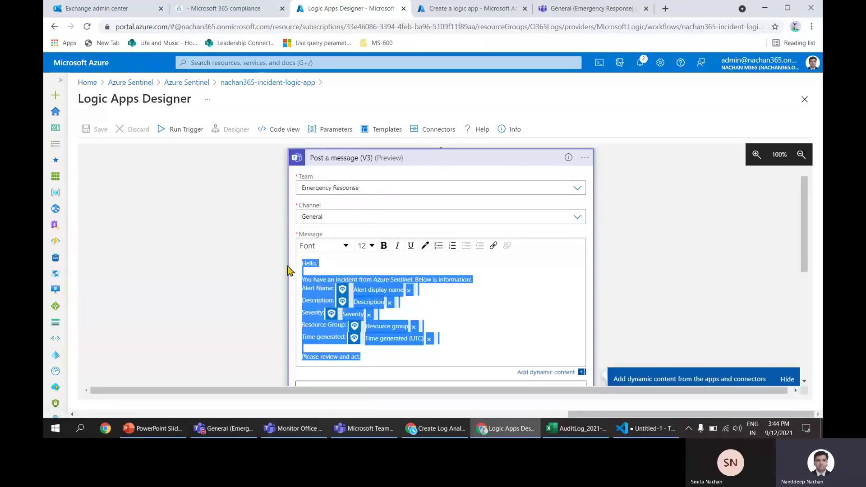
{"action": "left_click", "coordinate": [619, 265]}
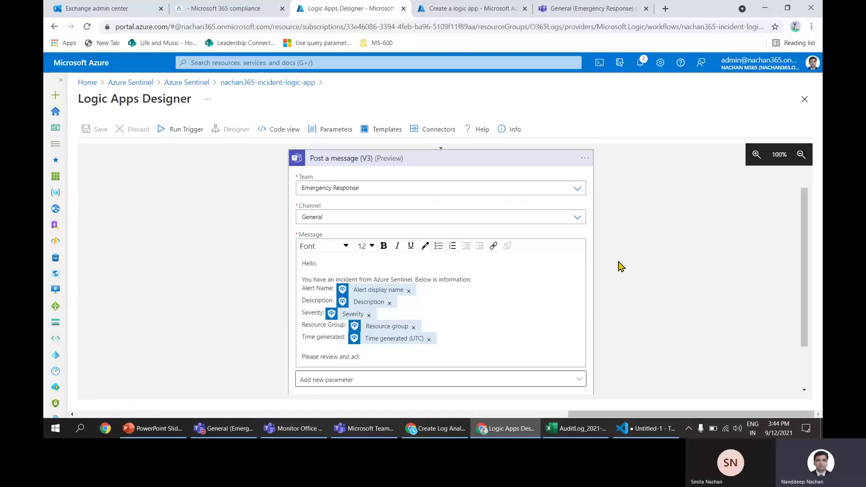
{"action": "scroll", "coordinate": [619, 266], "scroll_direction": "down", "scroll_amount": 1}
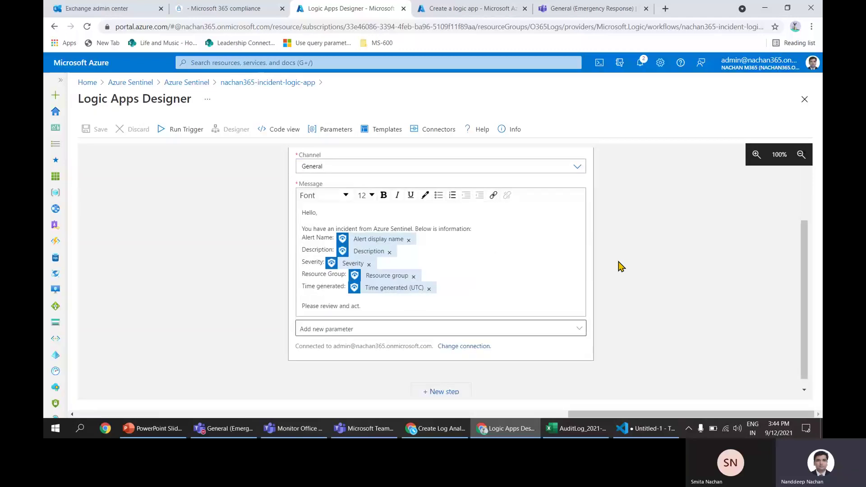
{"action": "scroll", "coordinate": [621, 267], "scroll_direction": "up", "scroll_amount": 2}
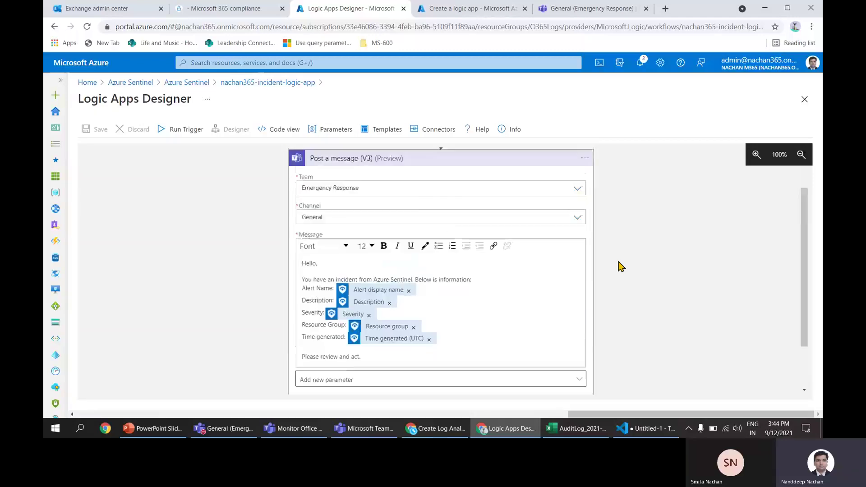
Leave the designer, return to the workspace's playbook list and check which automation items can be created there.
{"action": "left_click", "coordinate": [243, 86]}
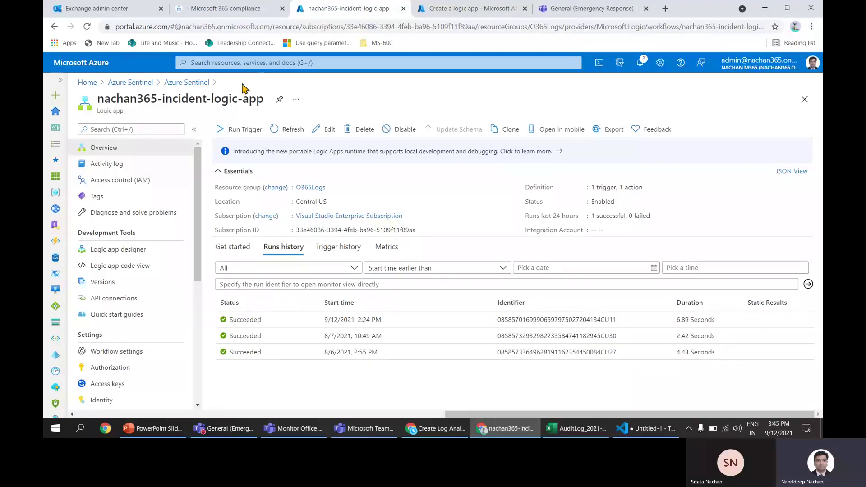
{"action": "left_click", "coordinate": [197, 13]}
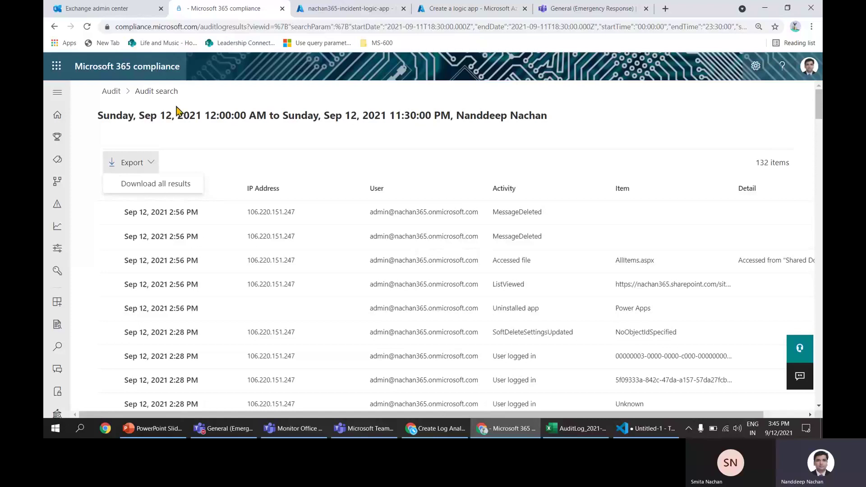
{"action": "left_click", "coordinate": [345, 10]}
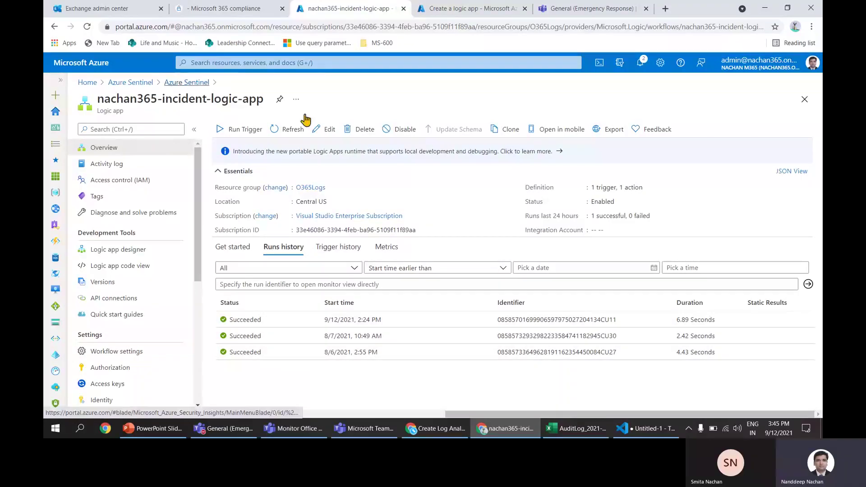
{"action": "left_click", "coordinate": [180, 82]}
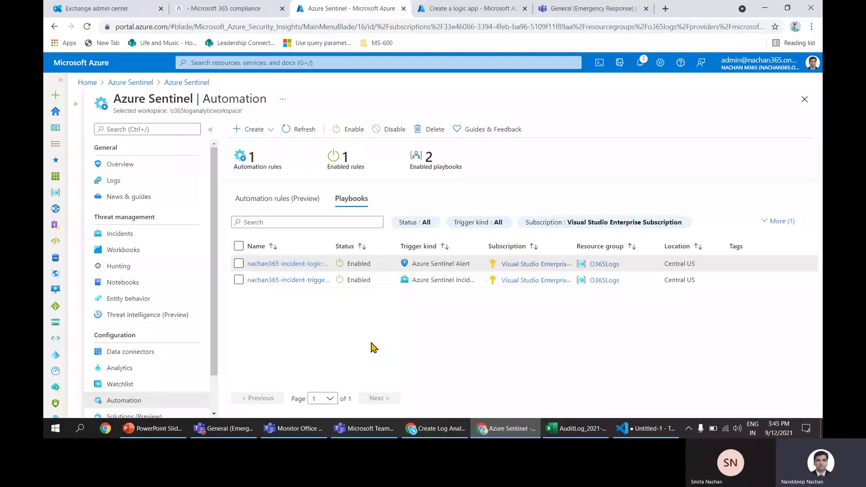
{"action": "left_click", "coordinate": [268, 129]}
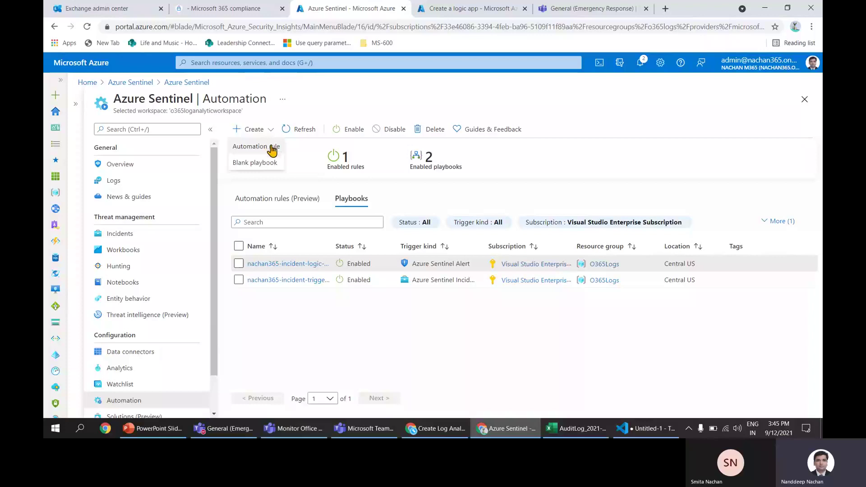
{"action": "left_click", "coordinate": [307, 345]}
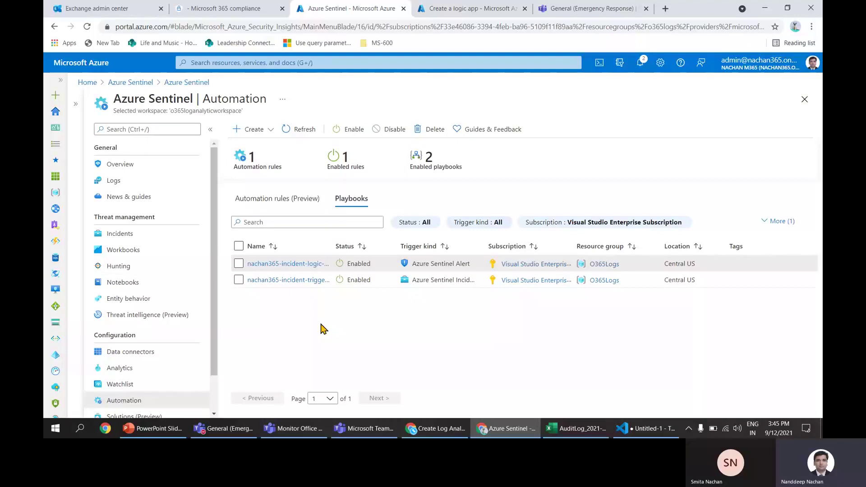
Open the full details of the newest SharePoint Bulk Edit Items incident in the workspace.
{"action": "left_click", "coordinate": [145, 242]}
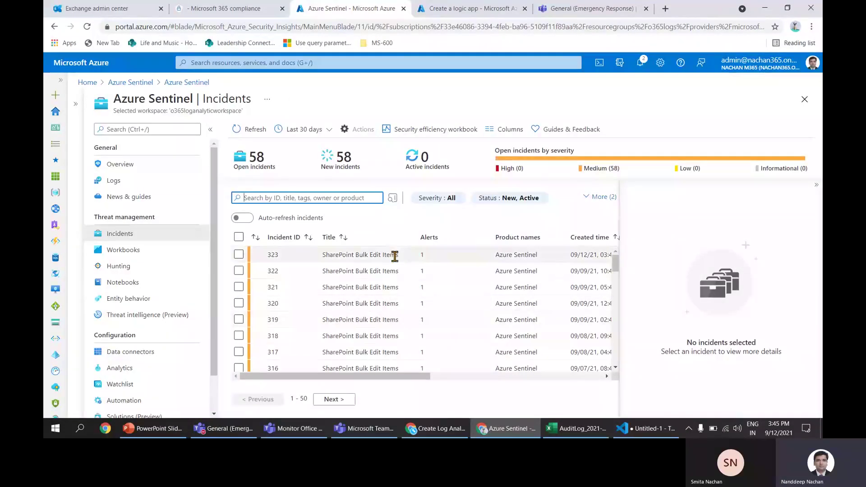
{"action": "left_click", "coordinate": [343, 257]}
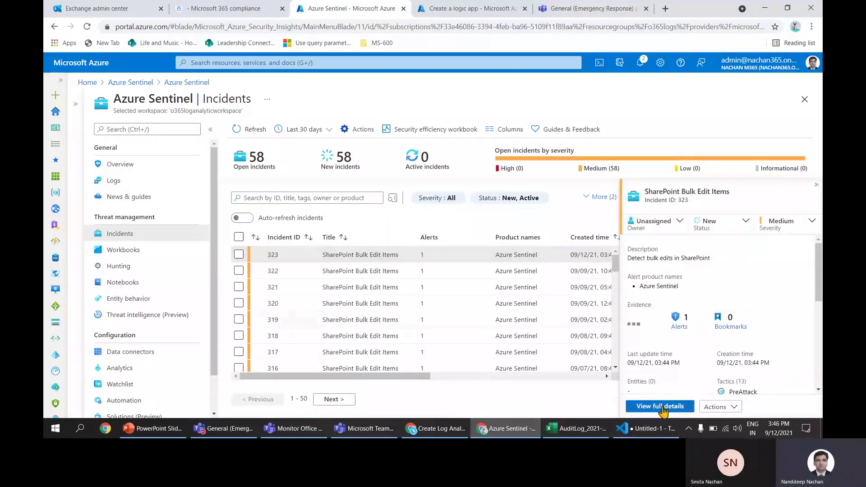
{"action": "left_click", "coordinate": [662, 407]}
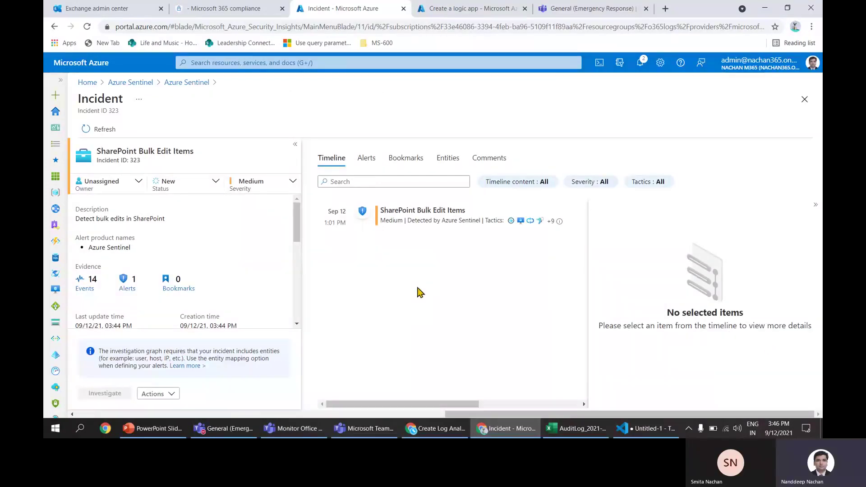
View the playbooks for the incident's timeline alert and run the incident logic app playbook on it.
{"action": "left_click_drag", "start_coordinate": [413, 407], "coordinate": [535, 397]}
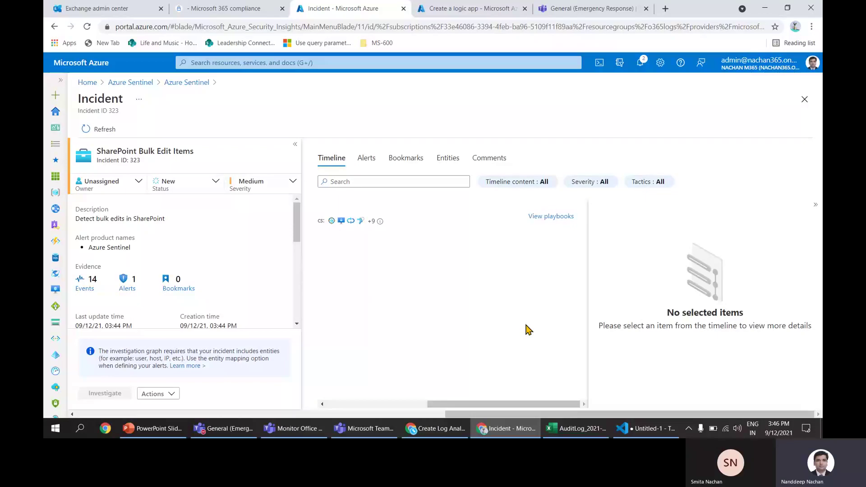
{"action": "left_click", "coordinate": [547, 217]}
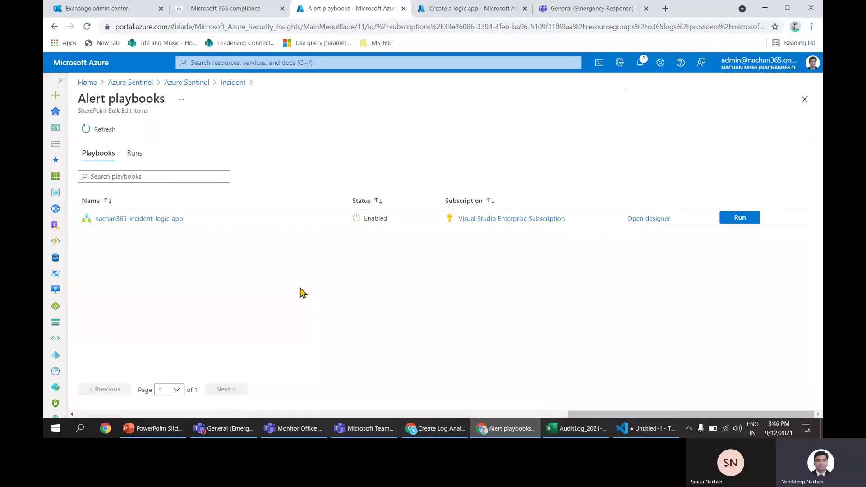
{"action": "left_click", "coordinate": [747, 221]}
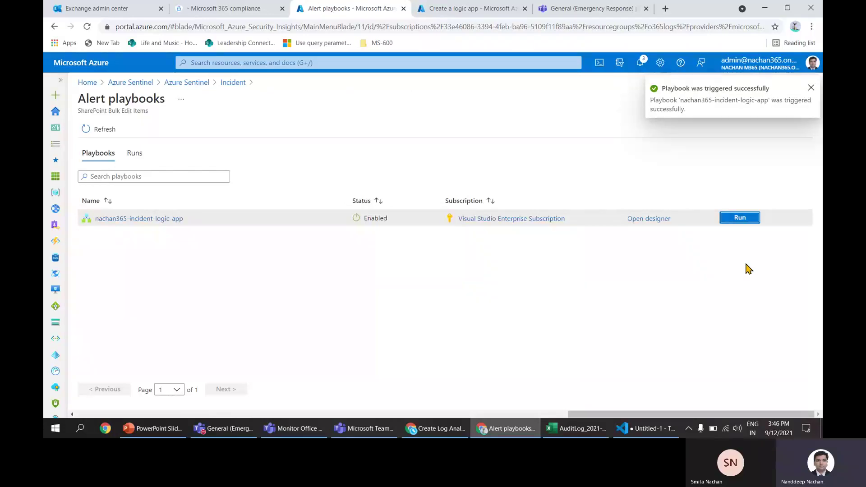
Check the alert message in the Emergency Response team's General channel in Microsoft Teams, and switch to the PowerPoint slide show.
{"action": "left_click", "coordinate": [598, 9]}
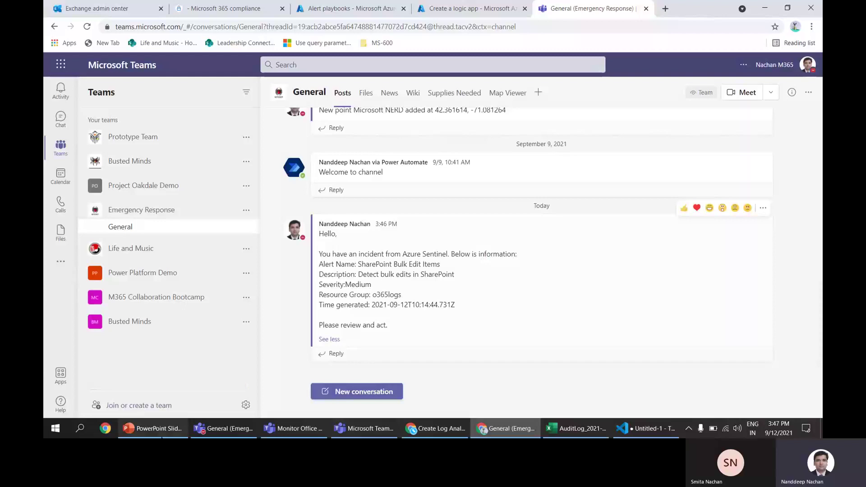
{"action": "left_click", "coordinate": [154, 428]}
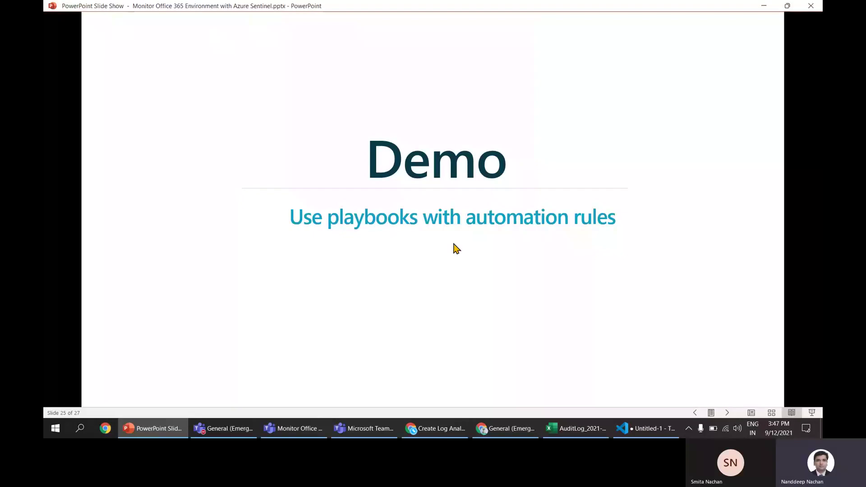